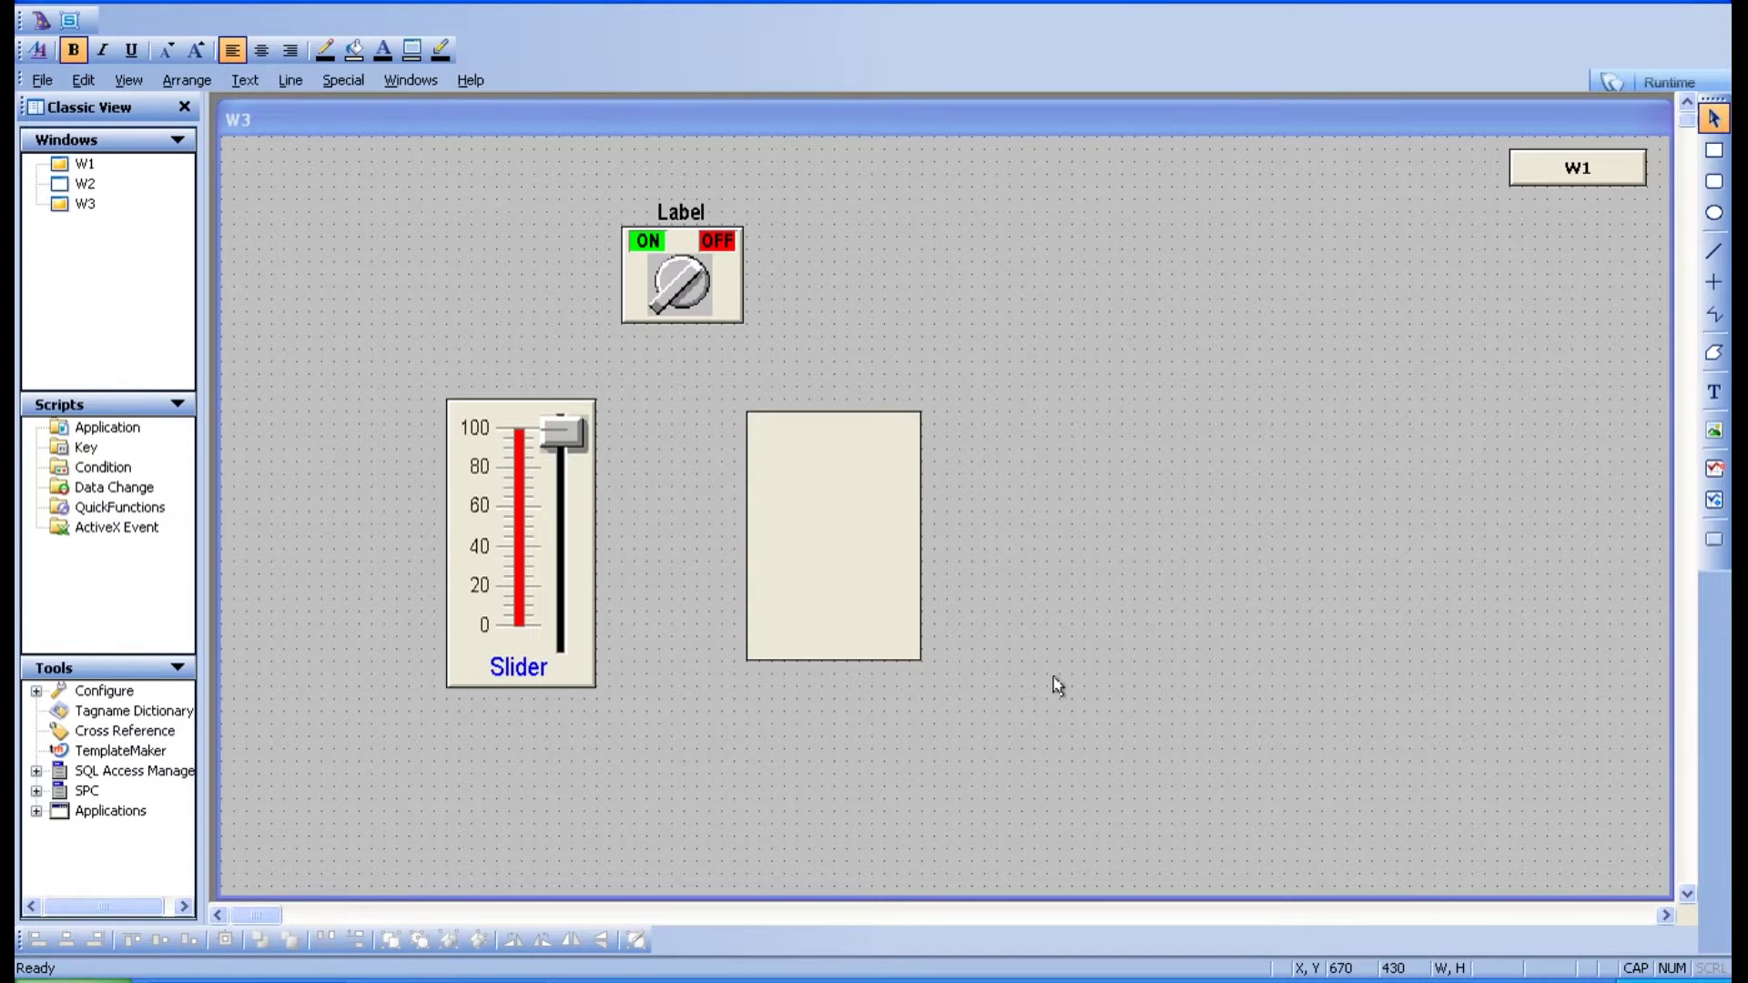
Step: Inspect the rectangle's horizontal percent fill link settings and the background color palette, leaving the animation links unchanged
double_click(823, 519)
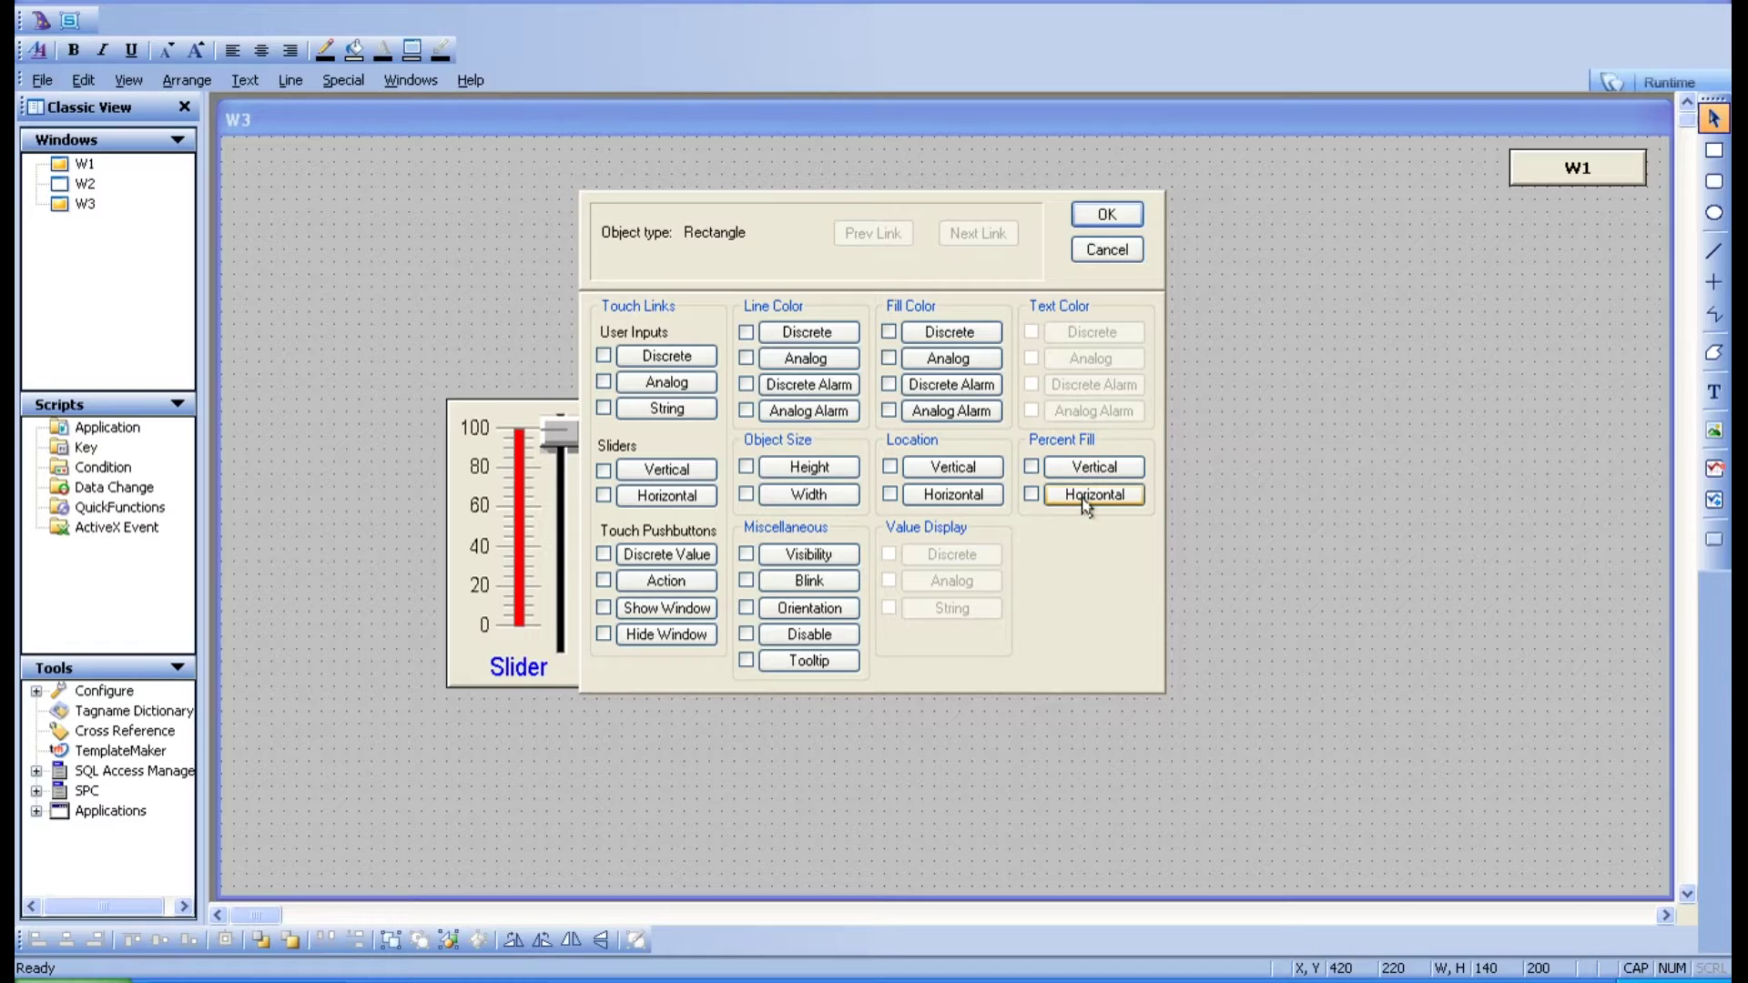
left_click(1091, 495)
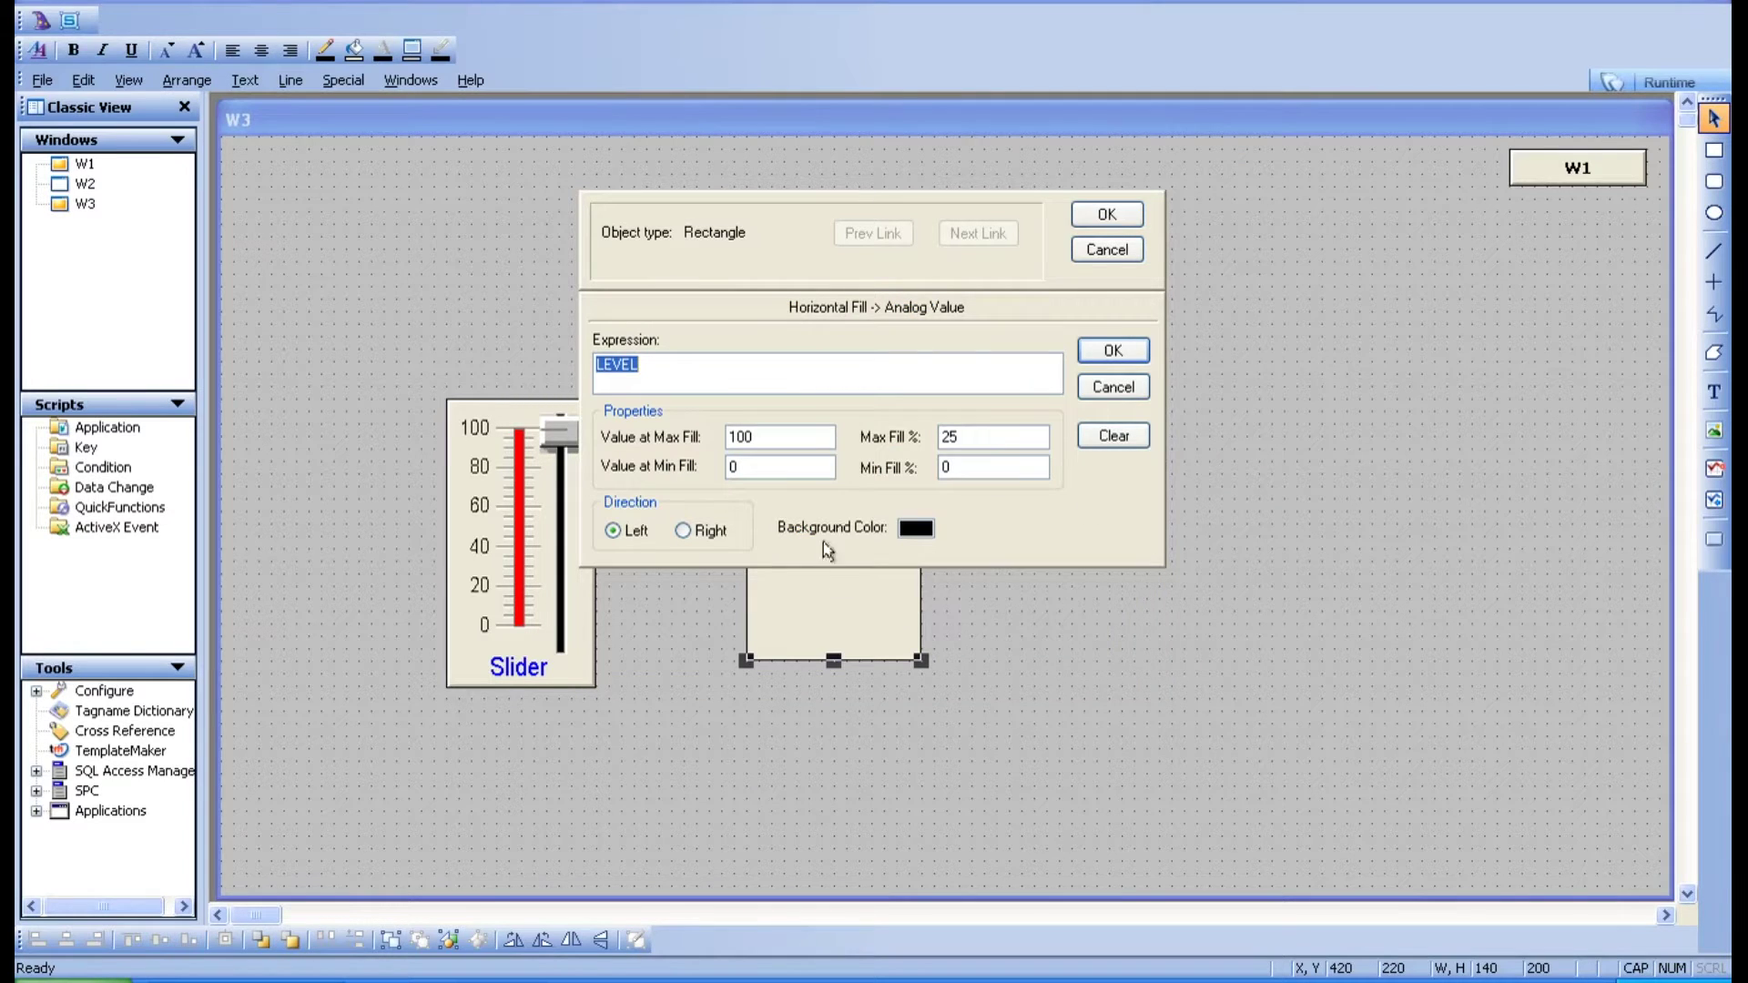
left_click(915, 529)
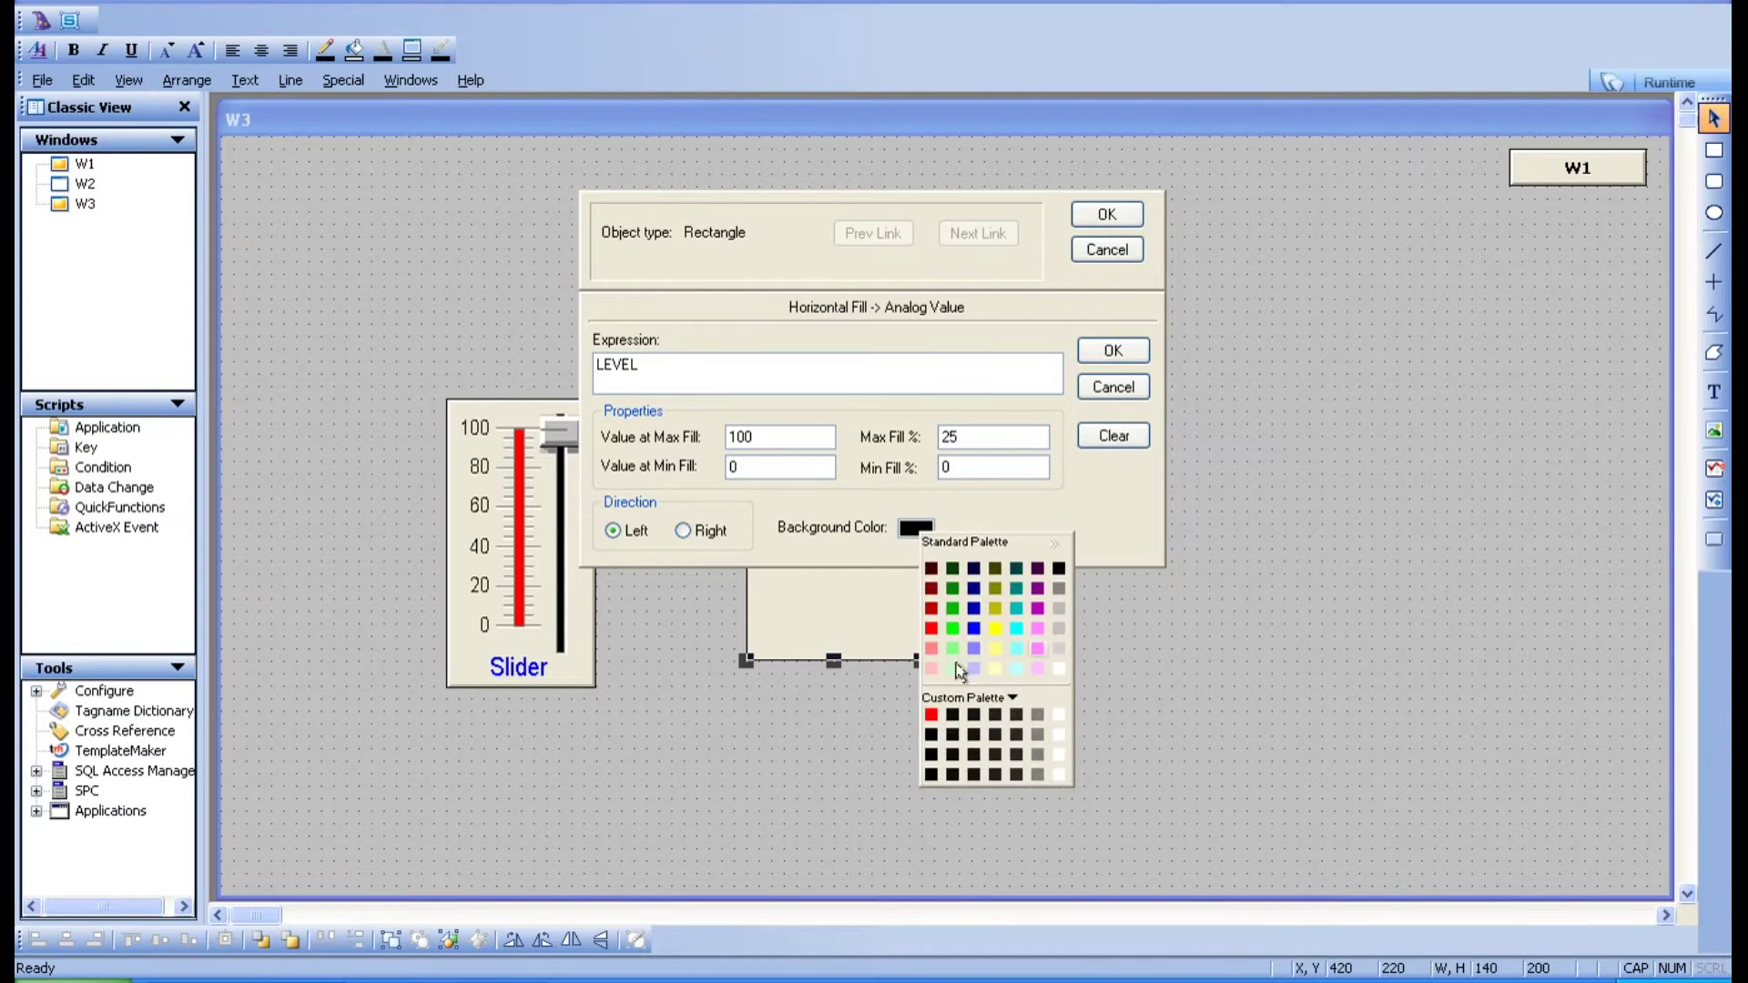
left_click(832, 559)
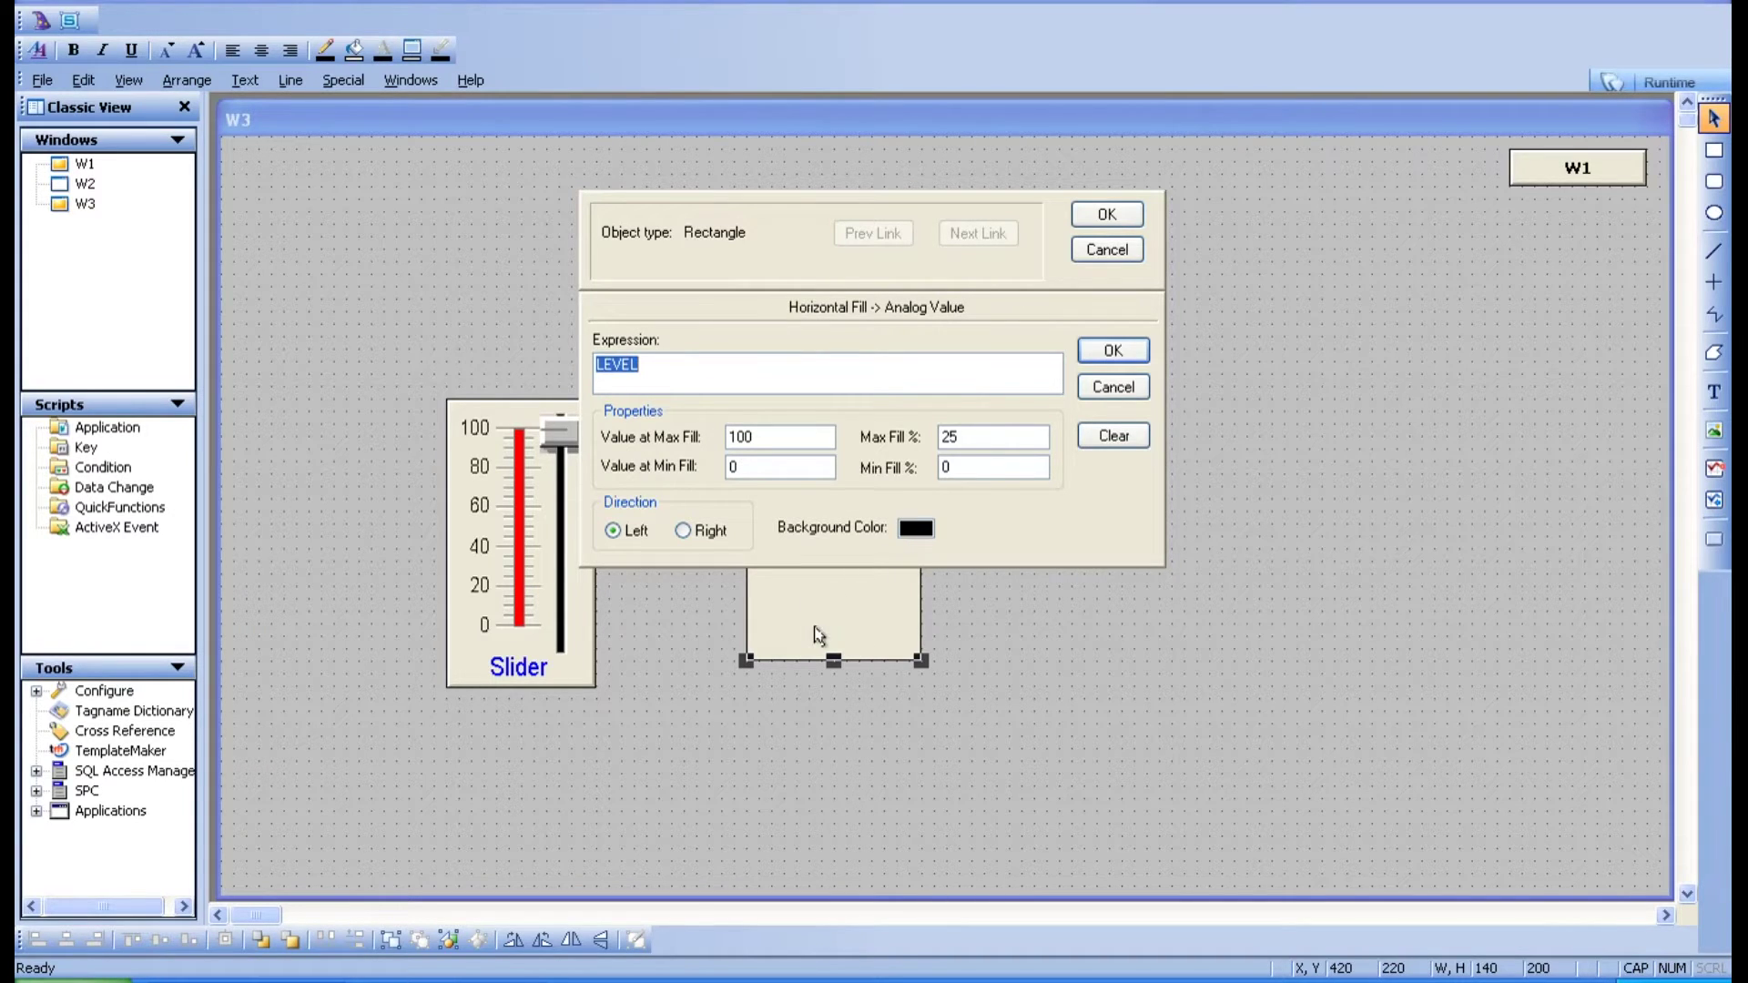
left_click(1113, 387)
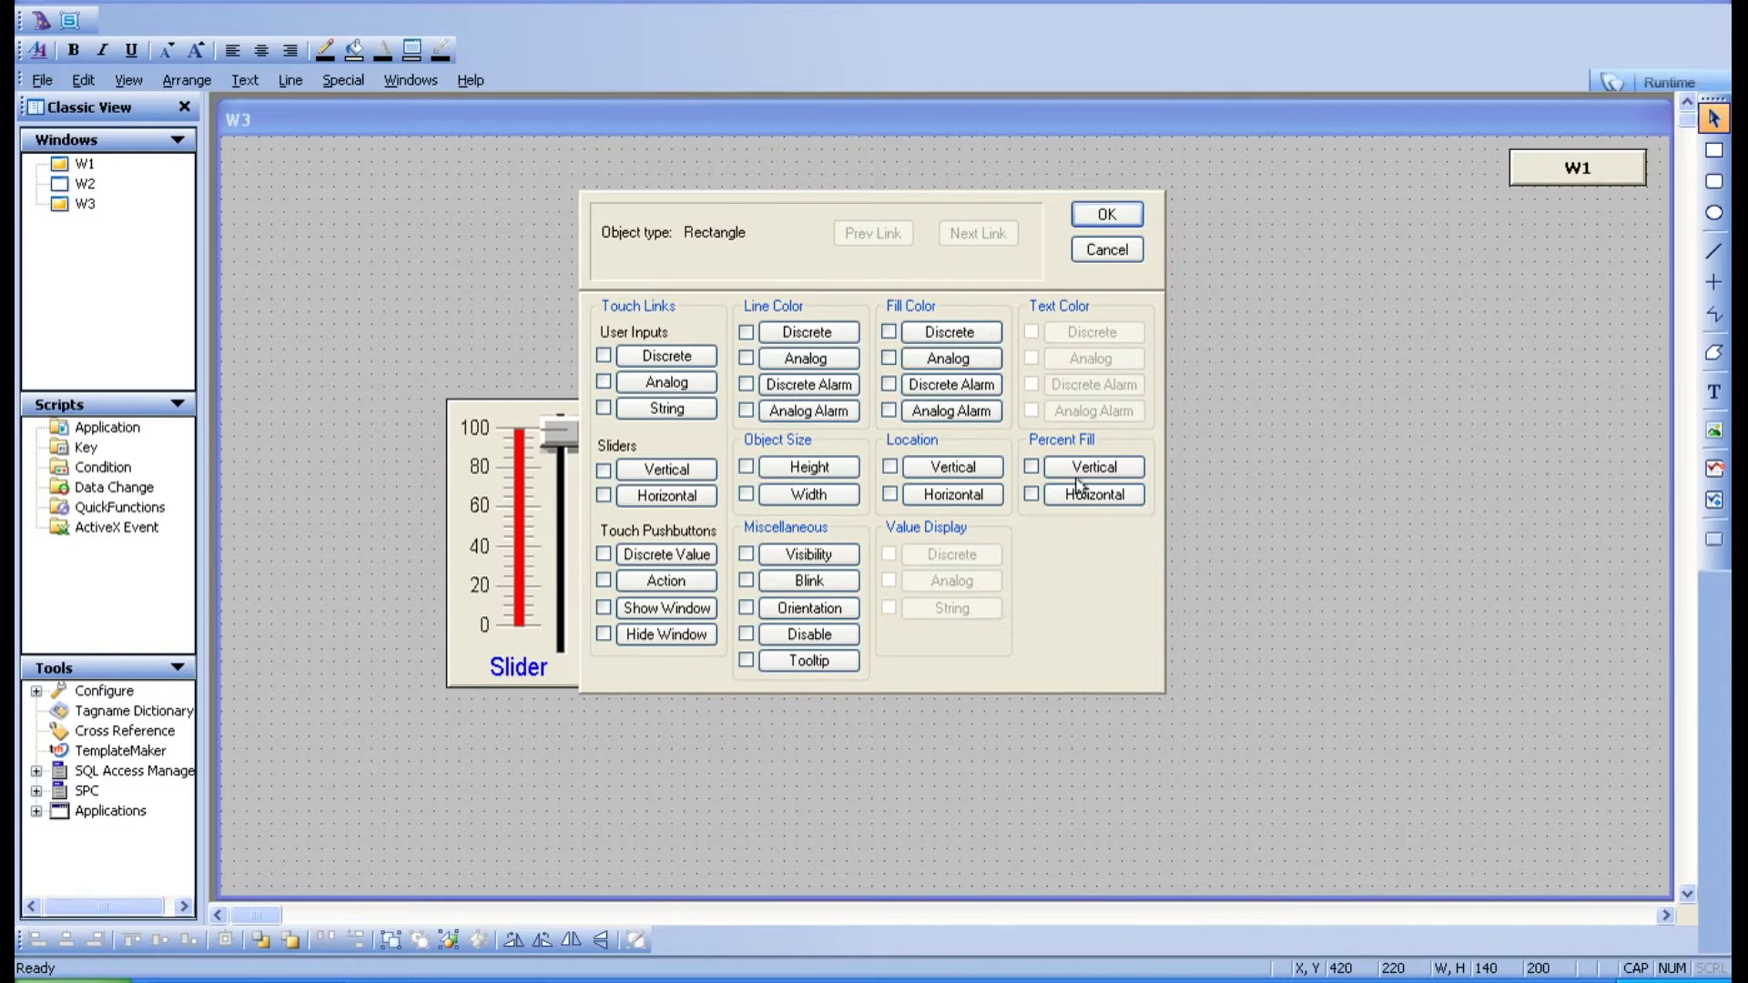
left_click(1108, 249)
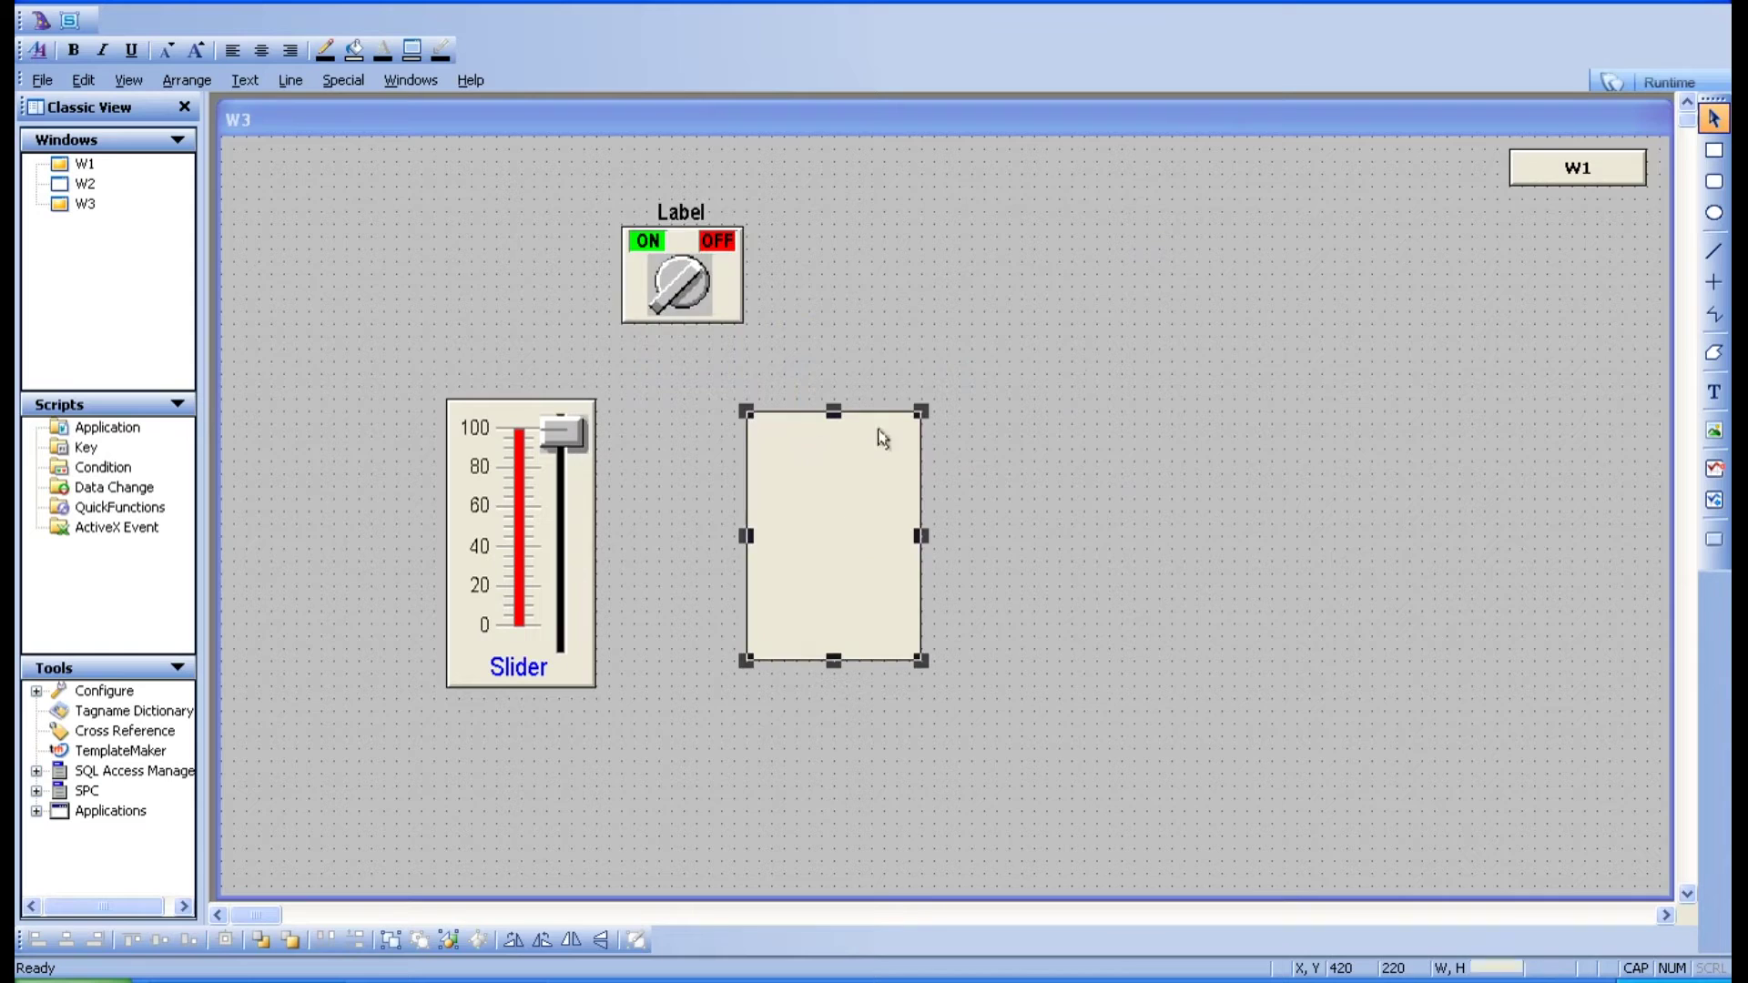
double_click(864, 610)
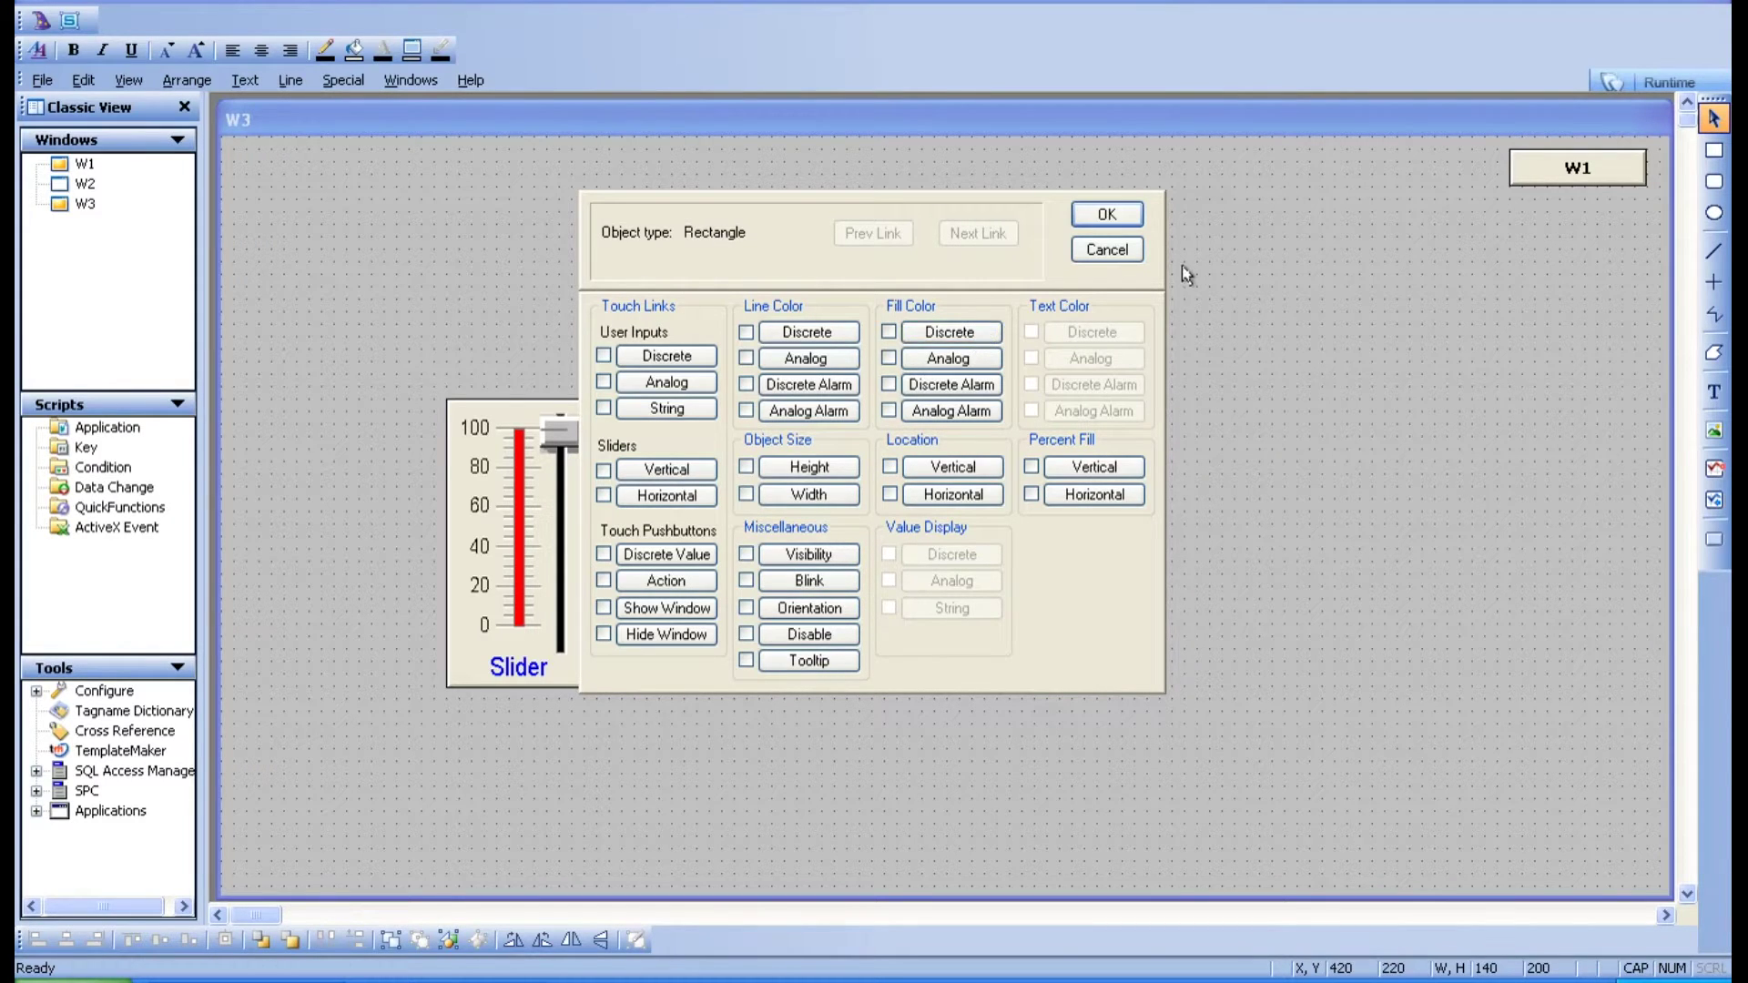
left_click(1138, 250)
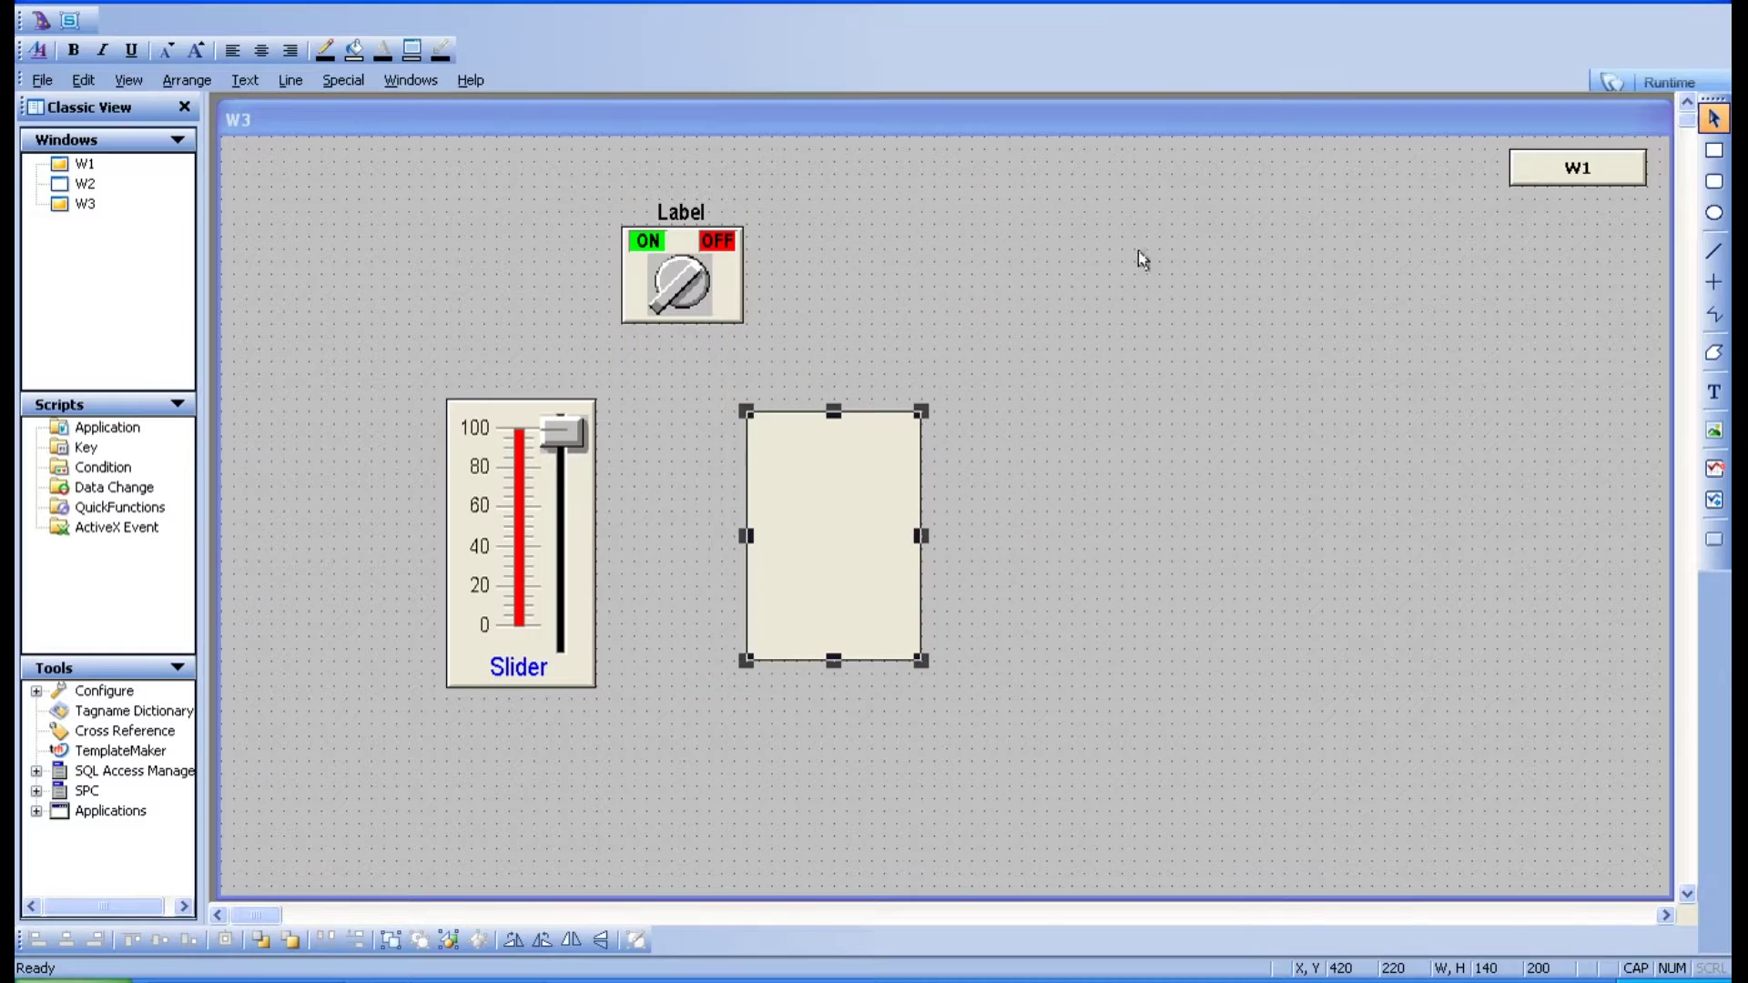
Step: Give the rectangle in W3 a discrete fill color link driven by the tag SW1
double_click(834, 561)
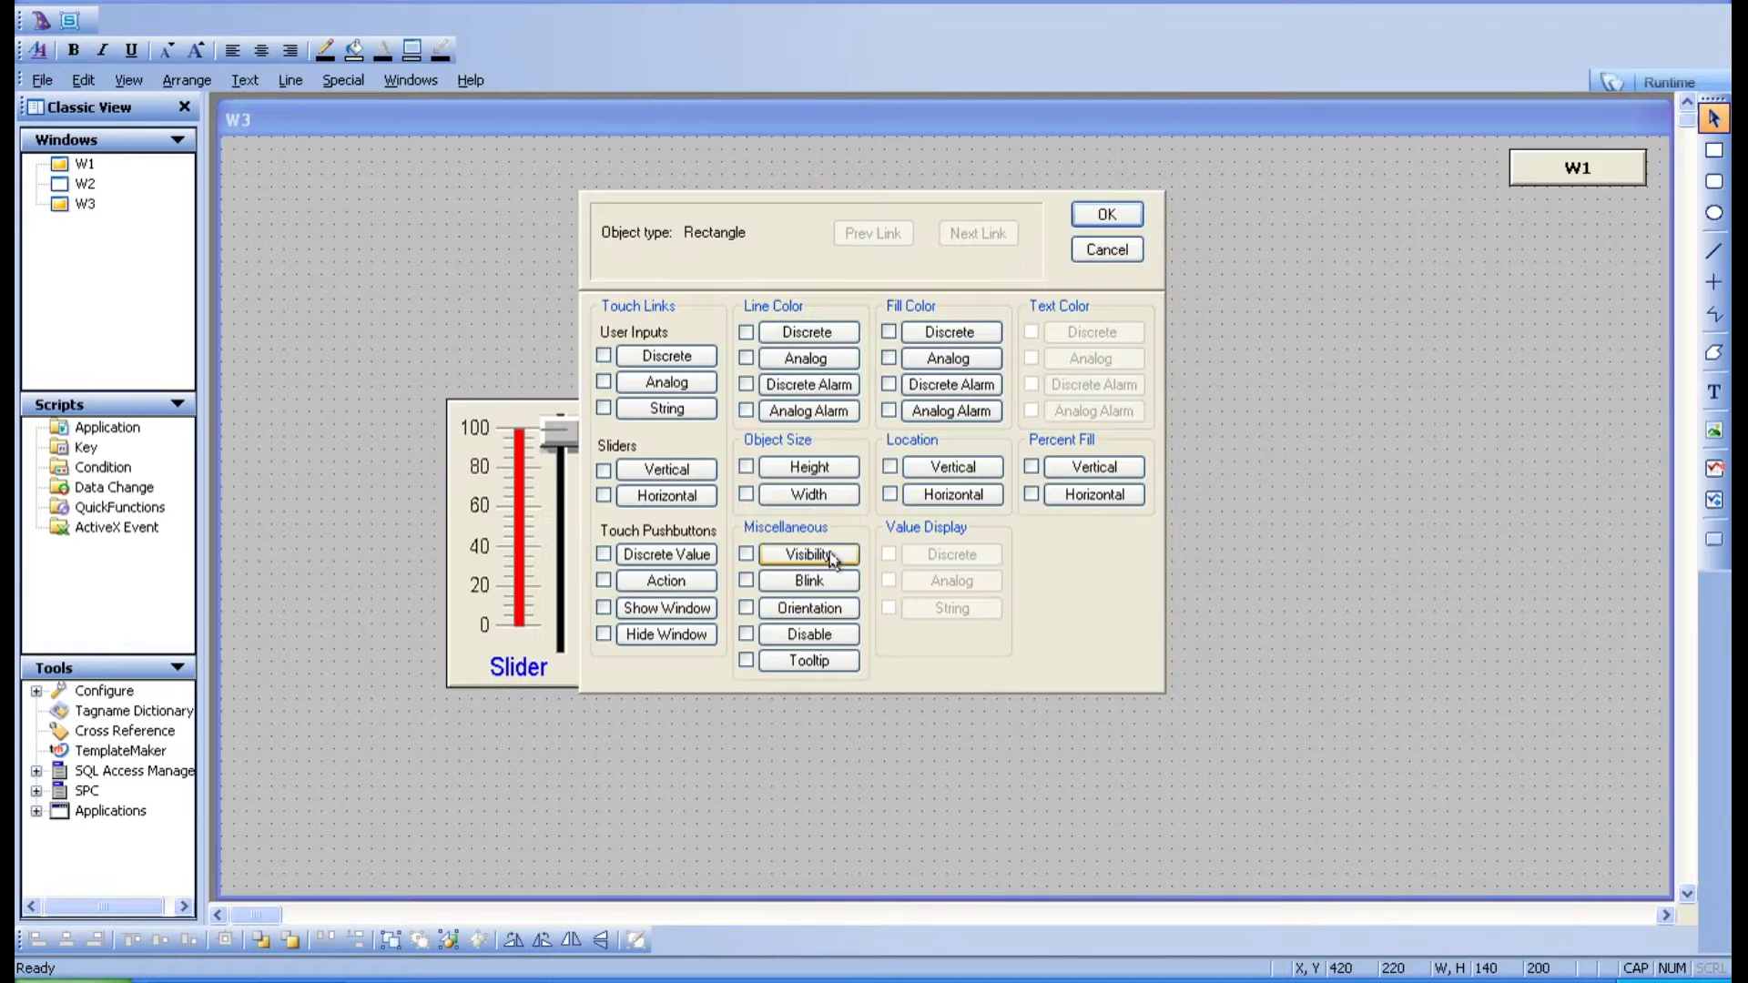
left_click(950, 332)
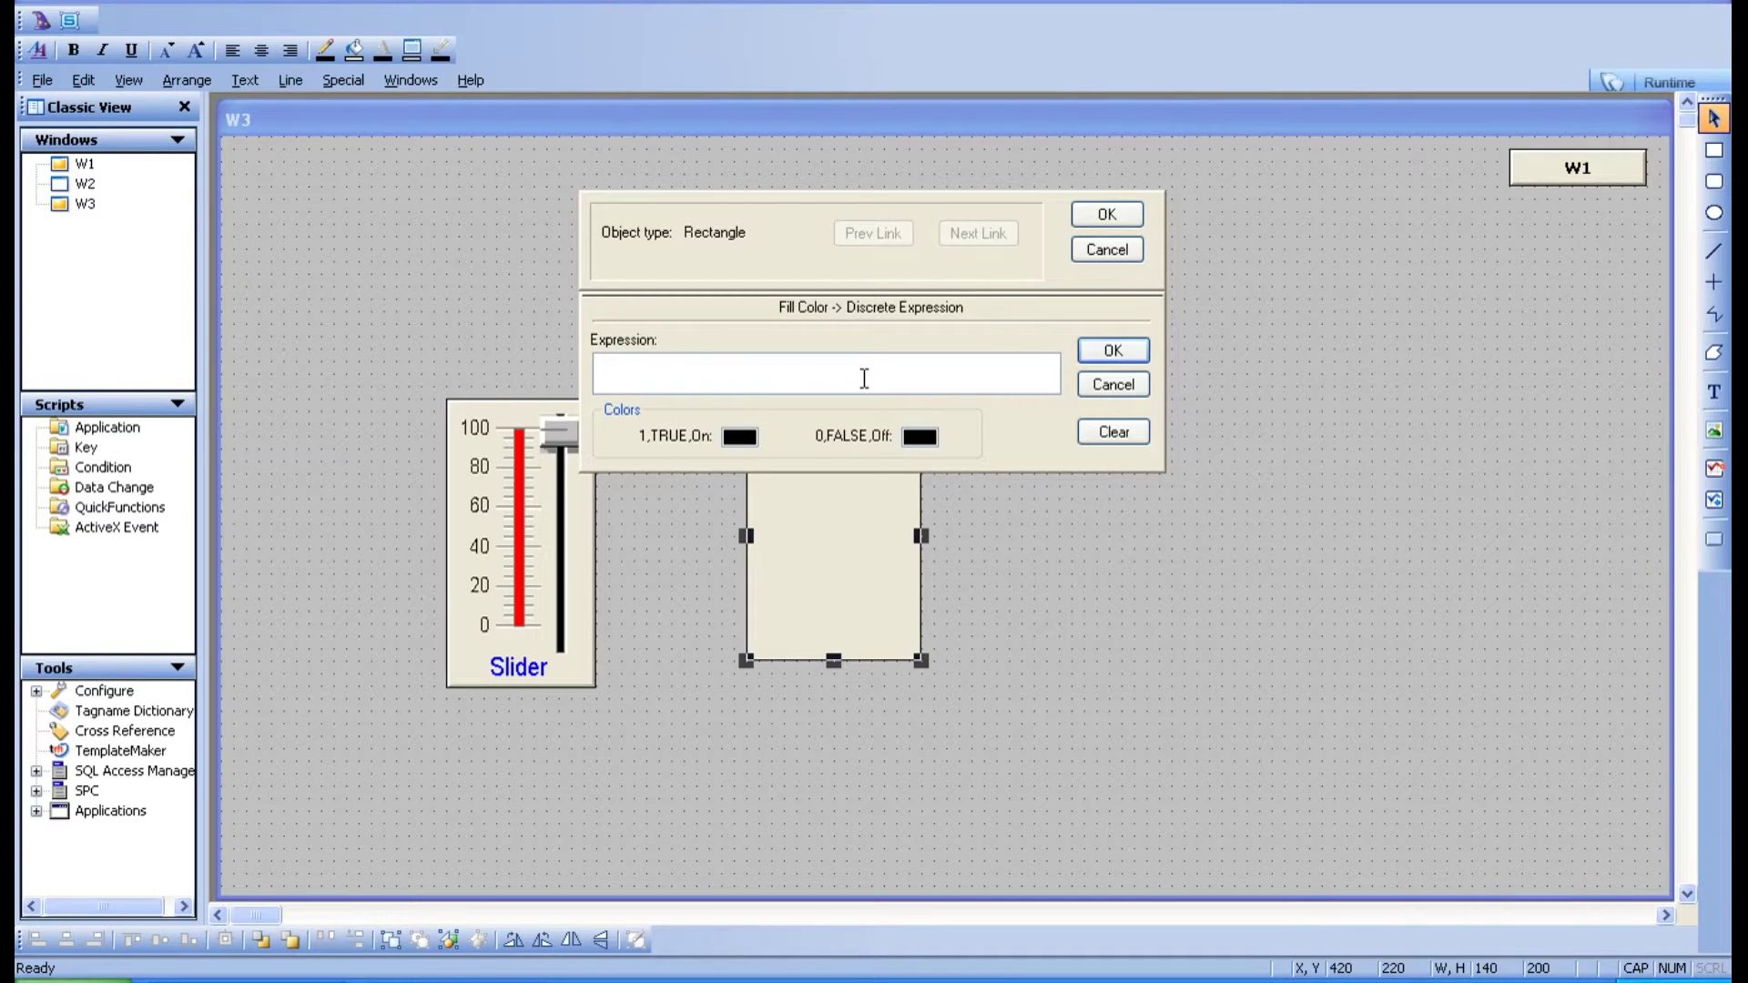
left_click(1112, 385)
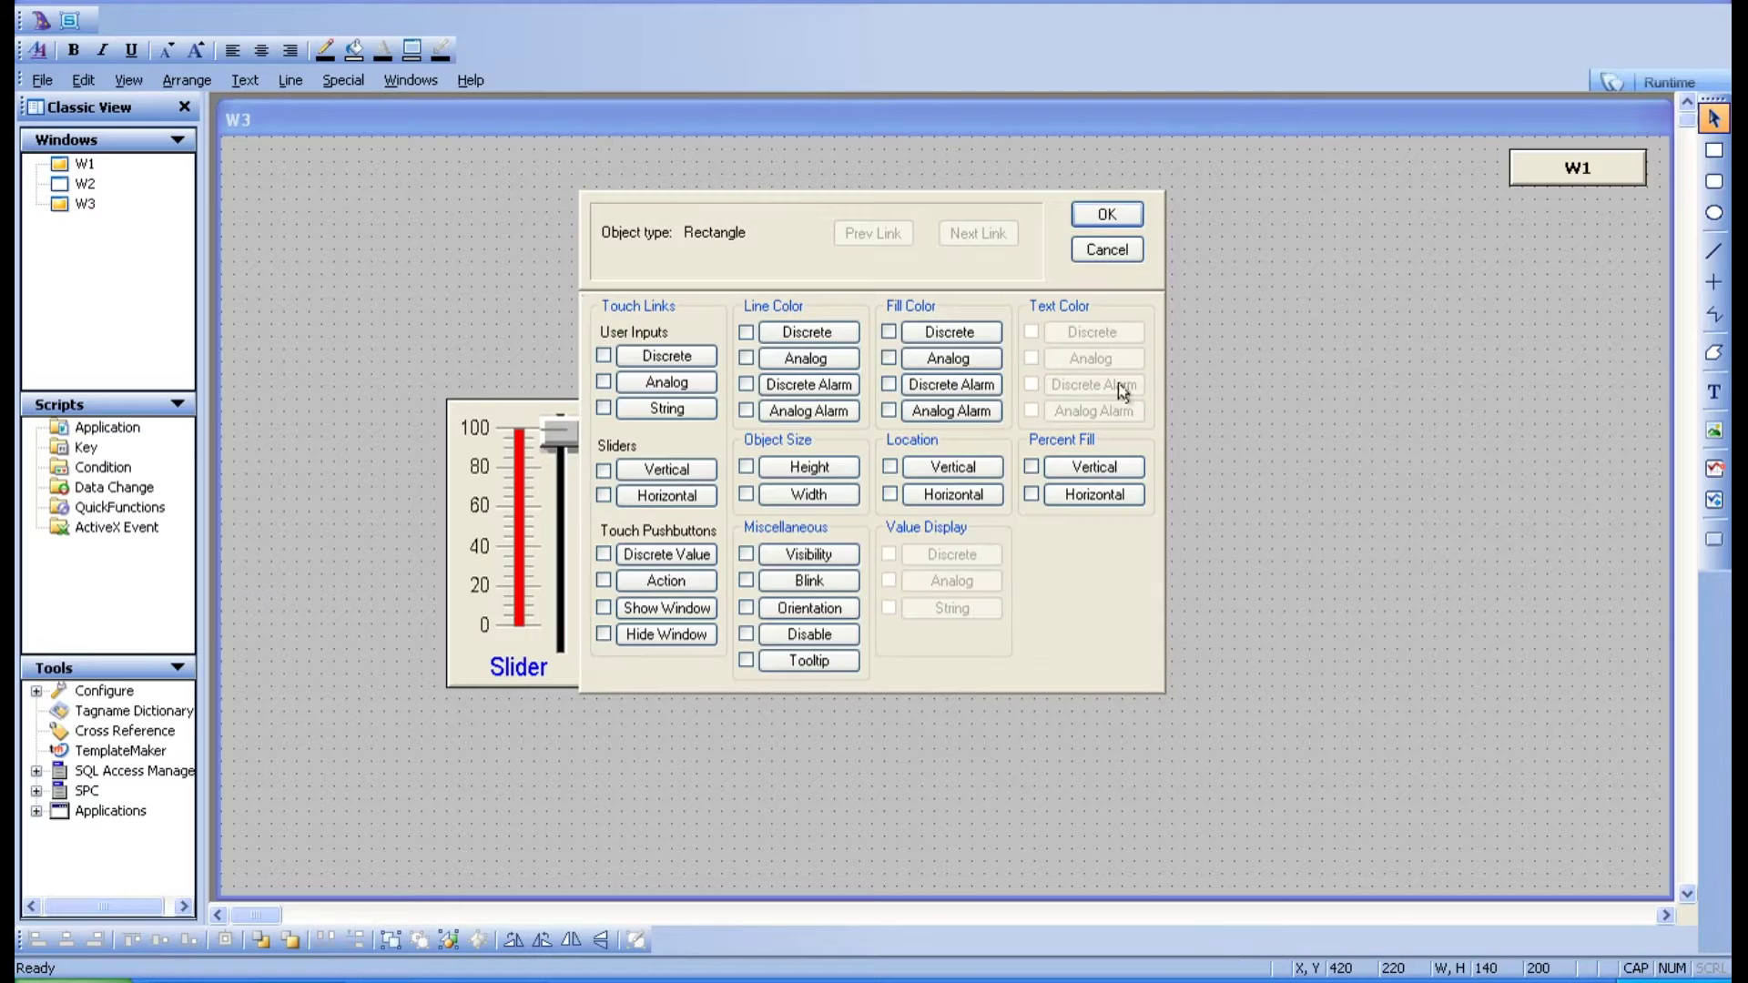
left_click(966, 340)
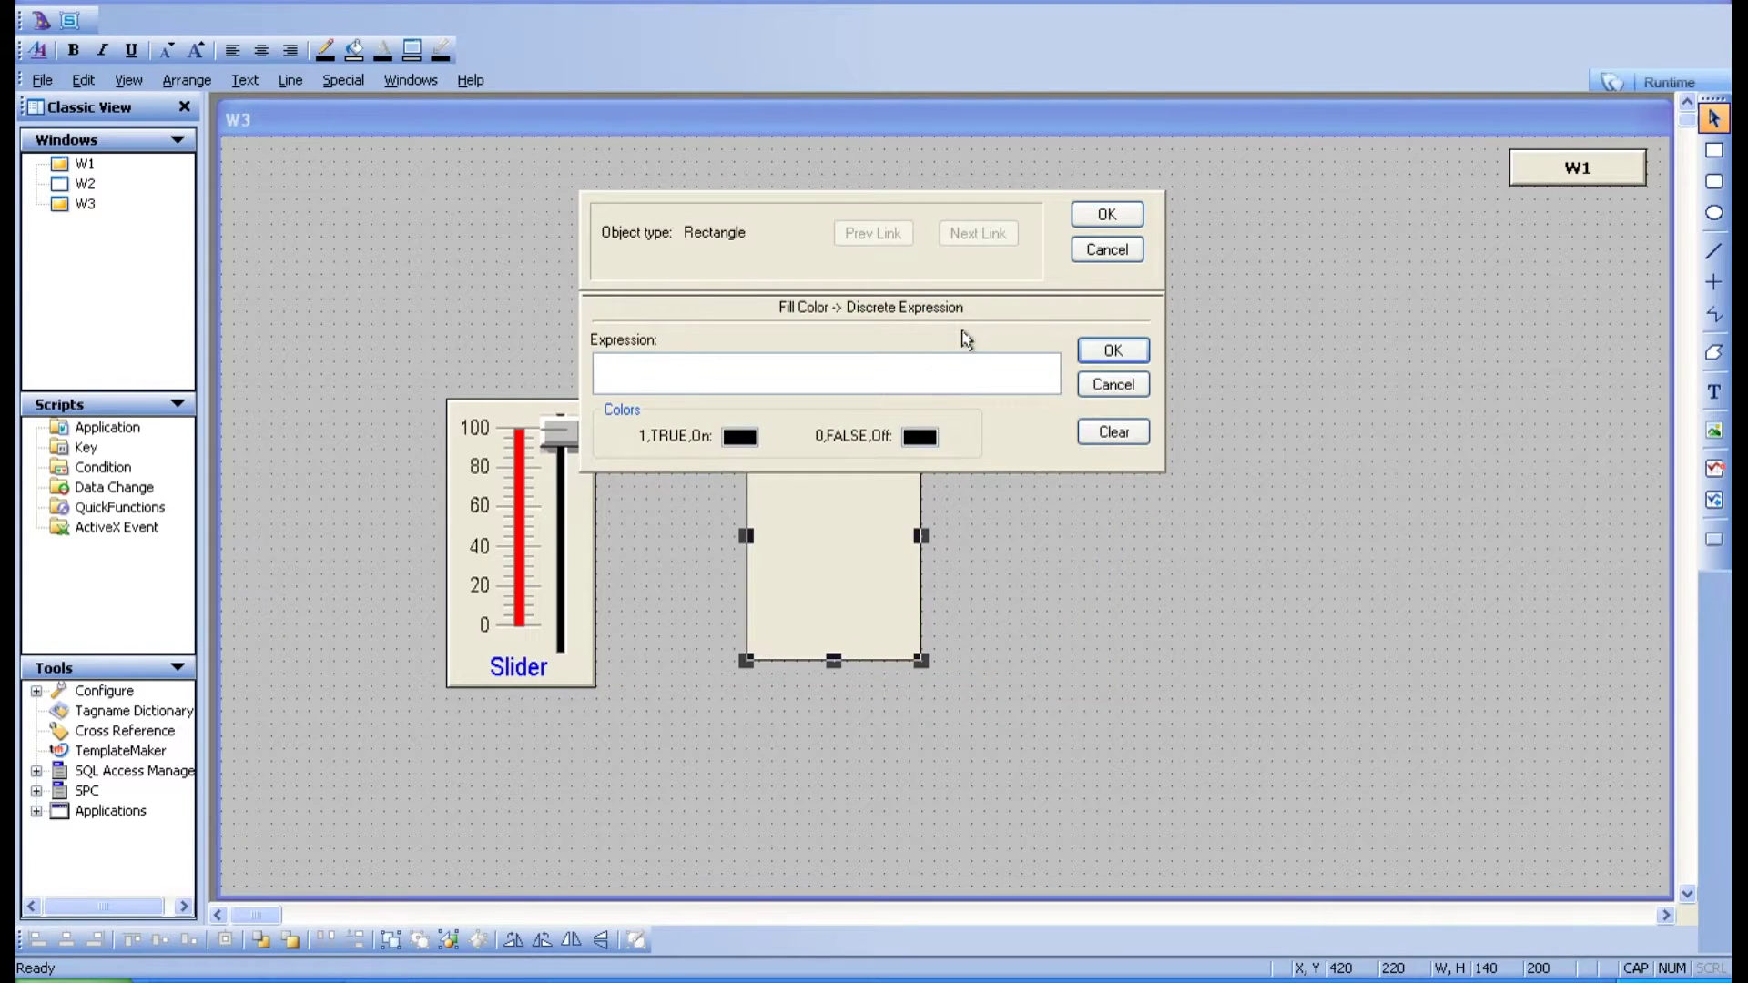
double_click(931, 372)
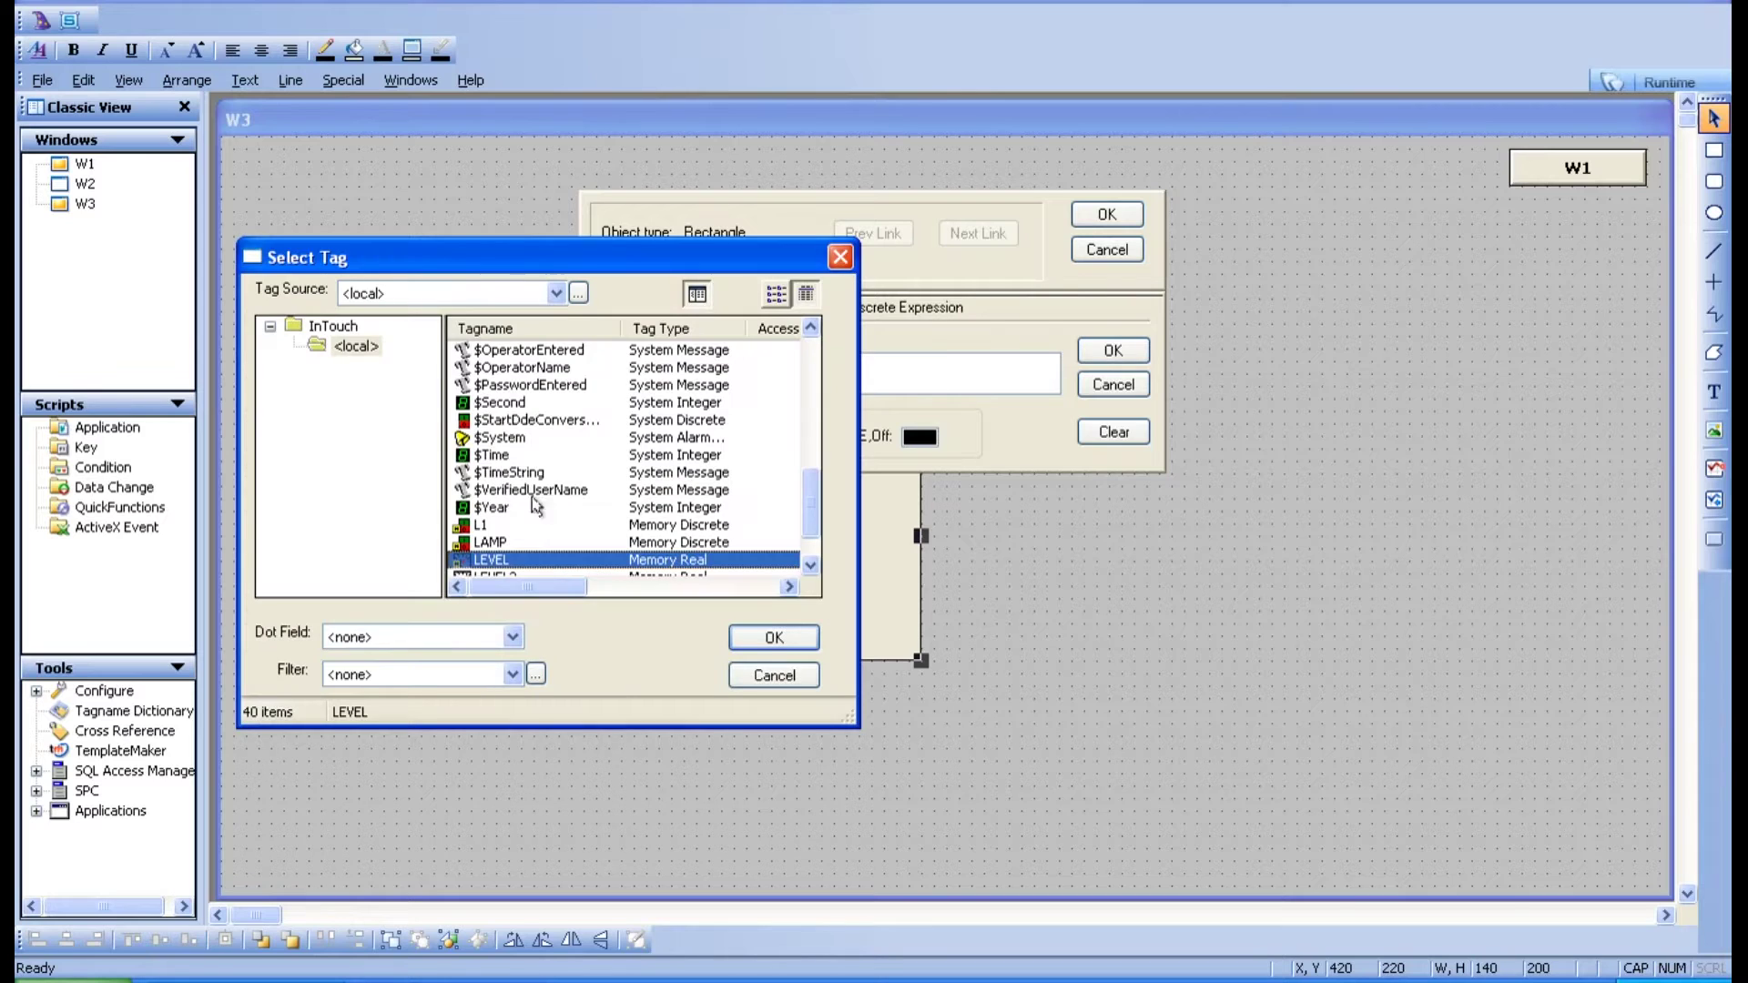
scroll(811, 561, "down", 1)
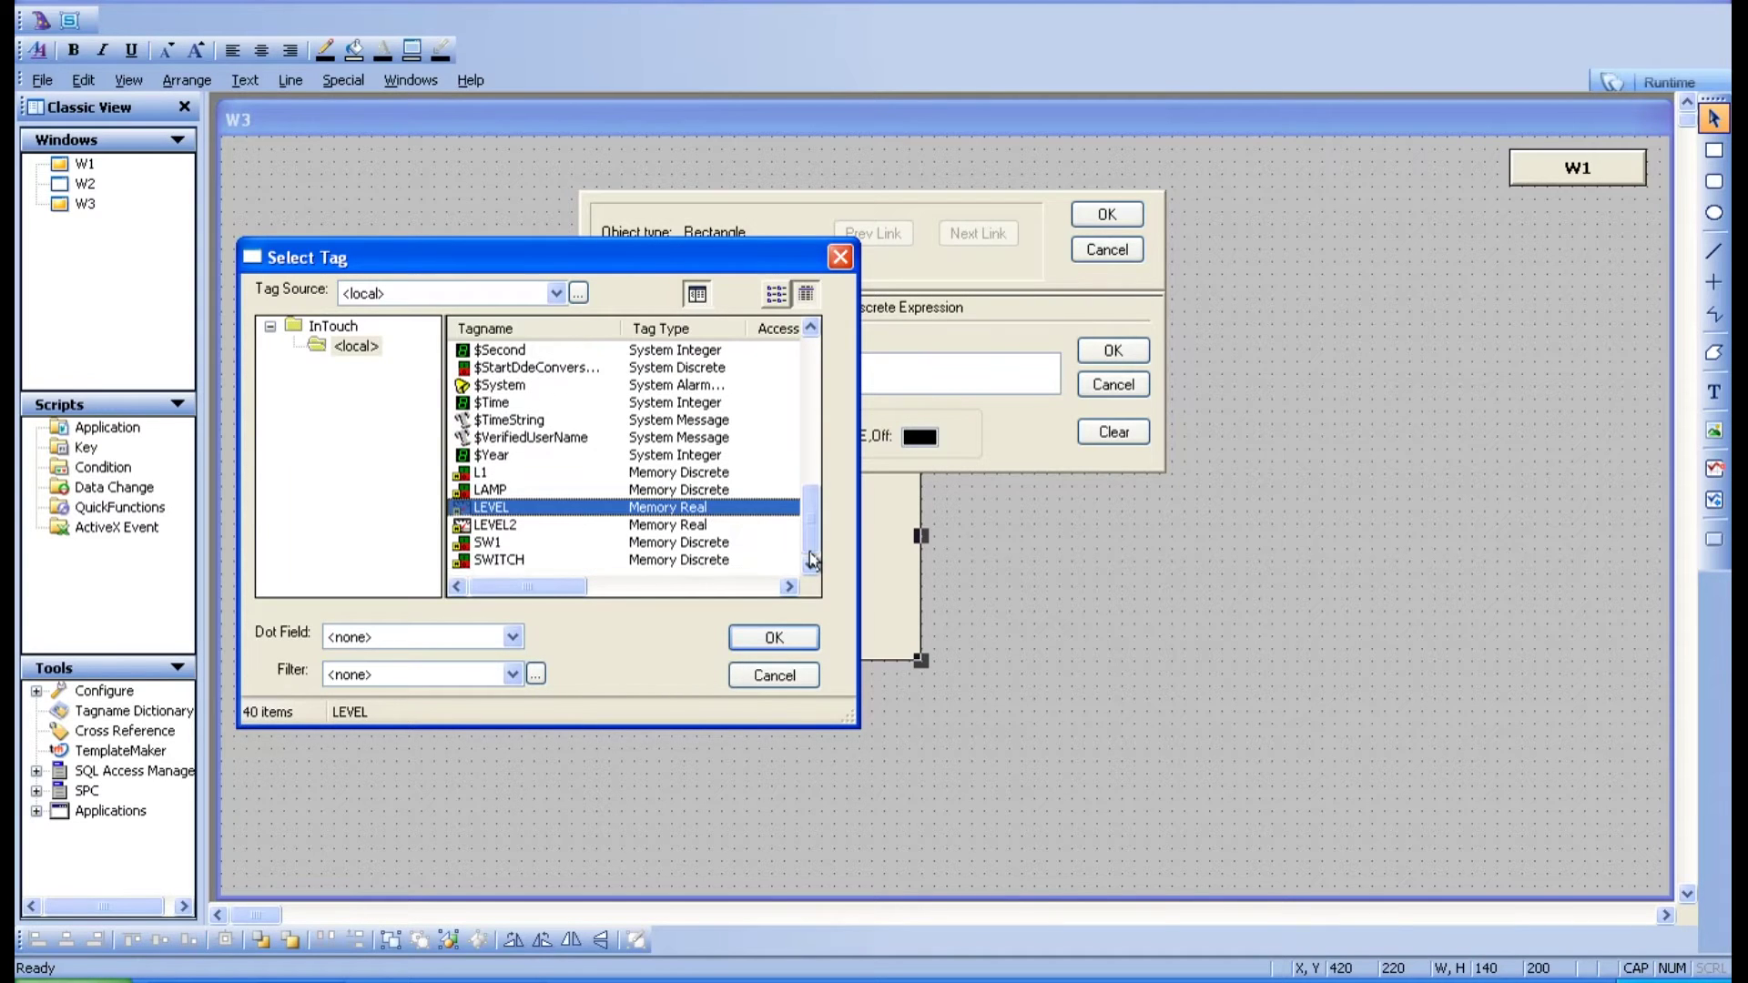
left_click(480, 545)
double_click(480, 544)
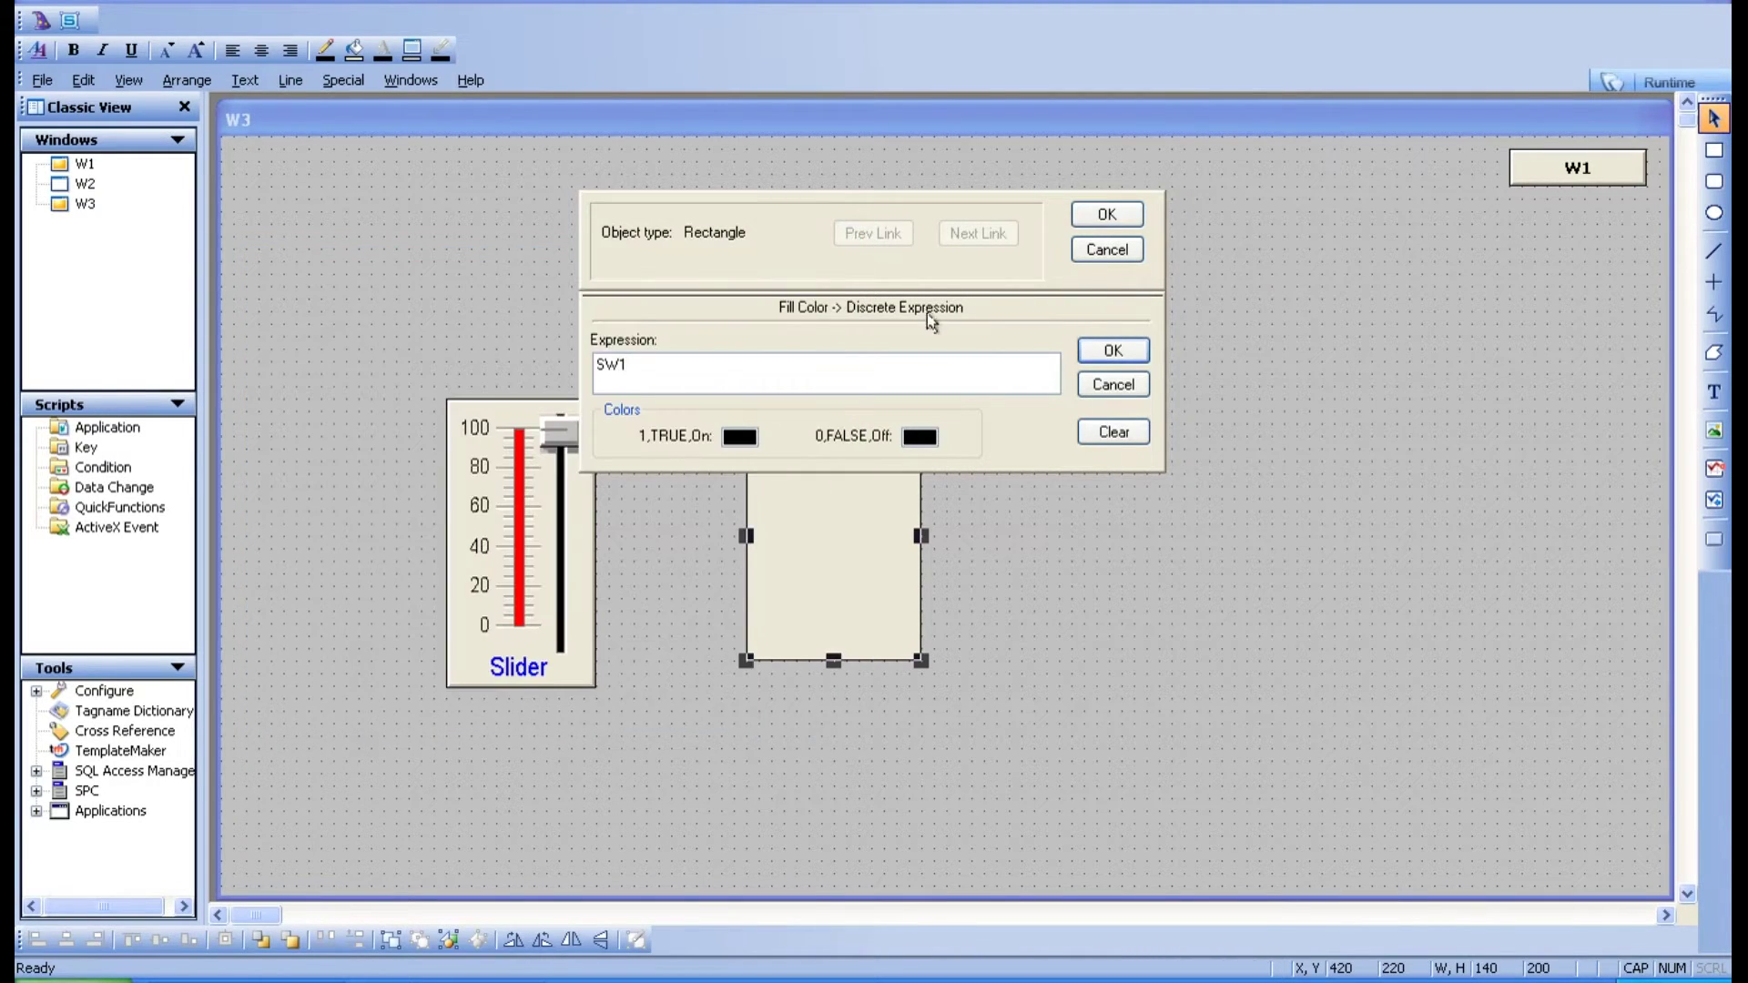
Step: Set the fill color to green for the on state and red for the off state, and apply the link
left_click(728, 437)
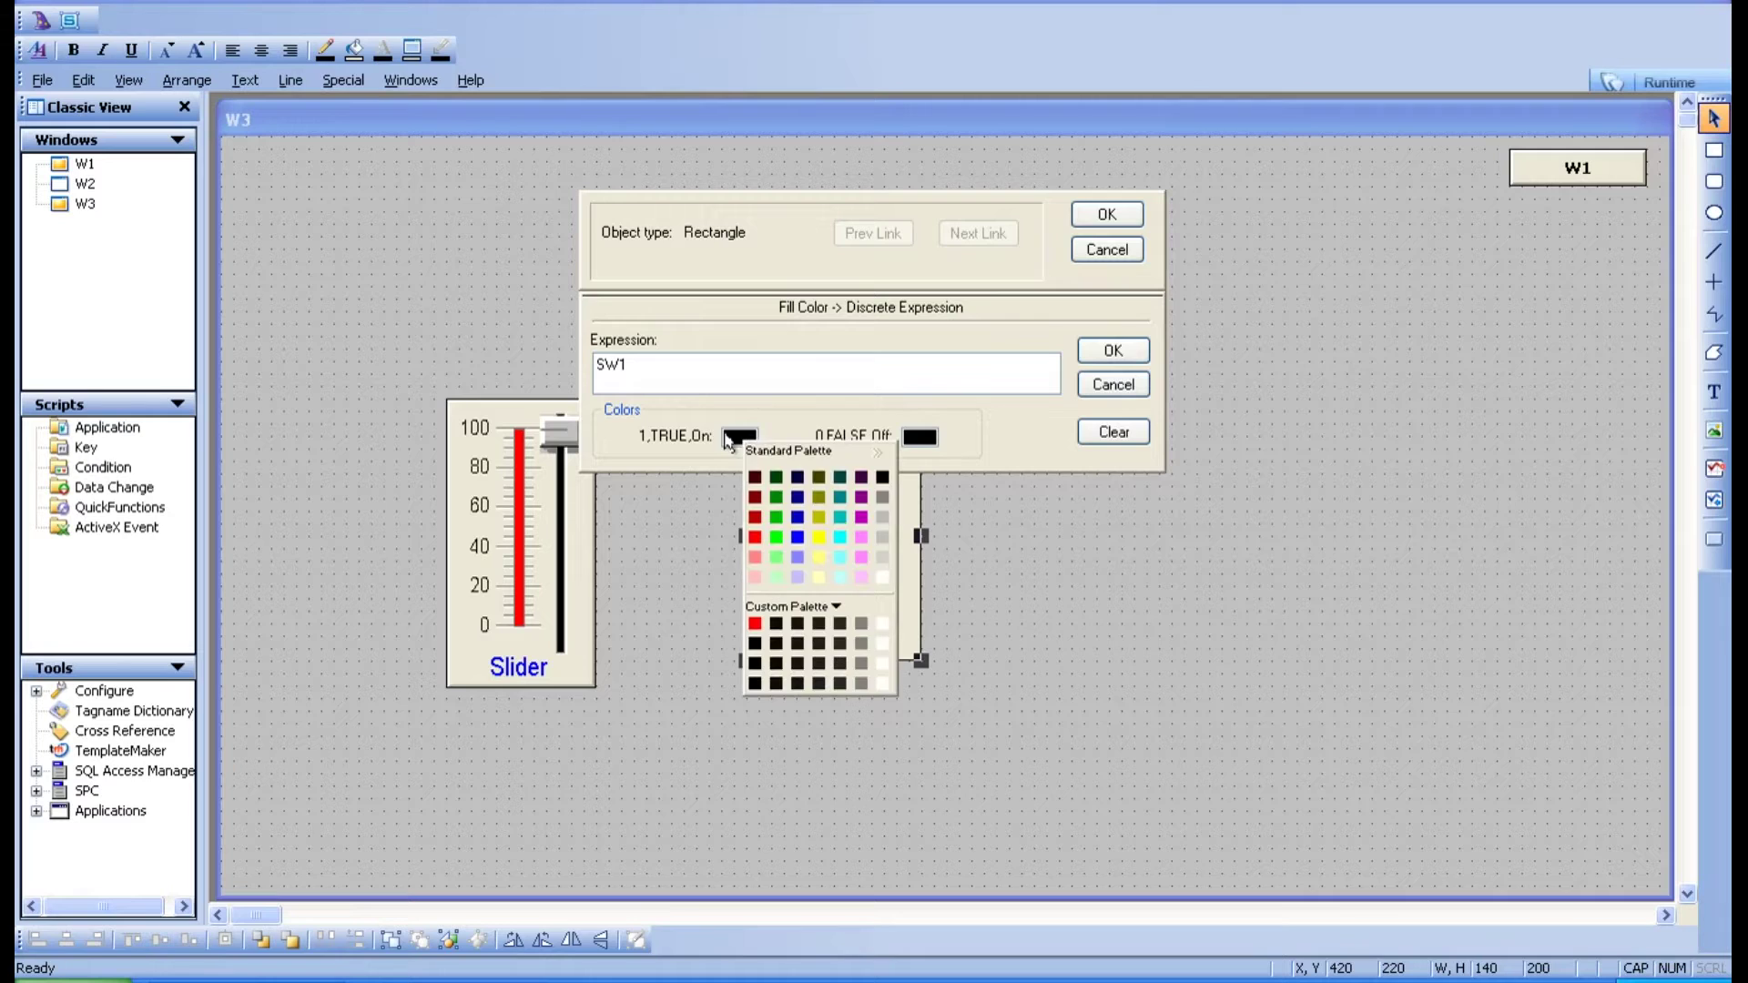
left_click(757, 538)
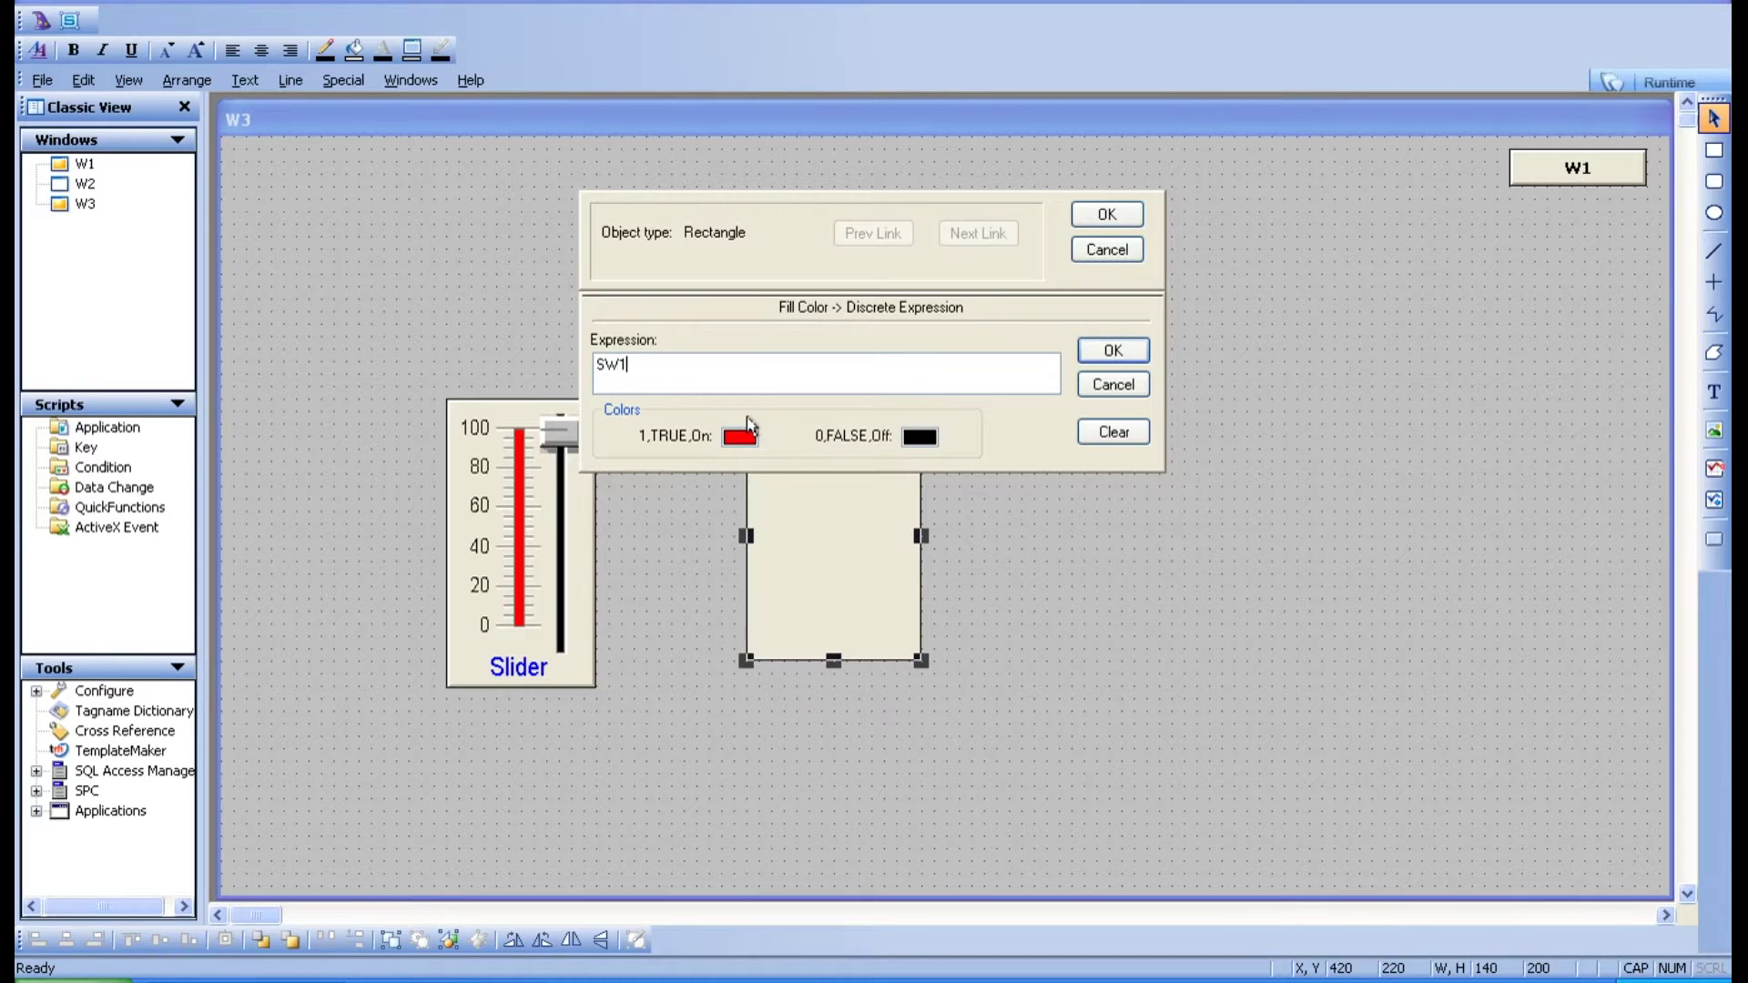
left_click(743, 440)
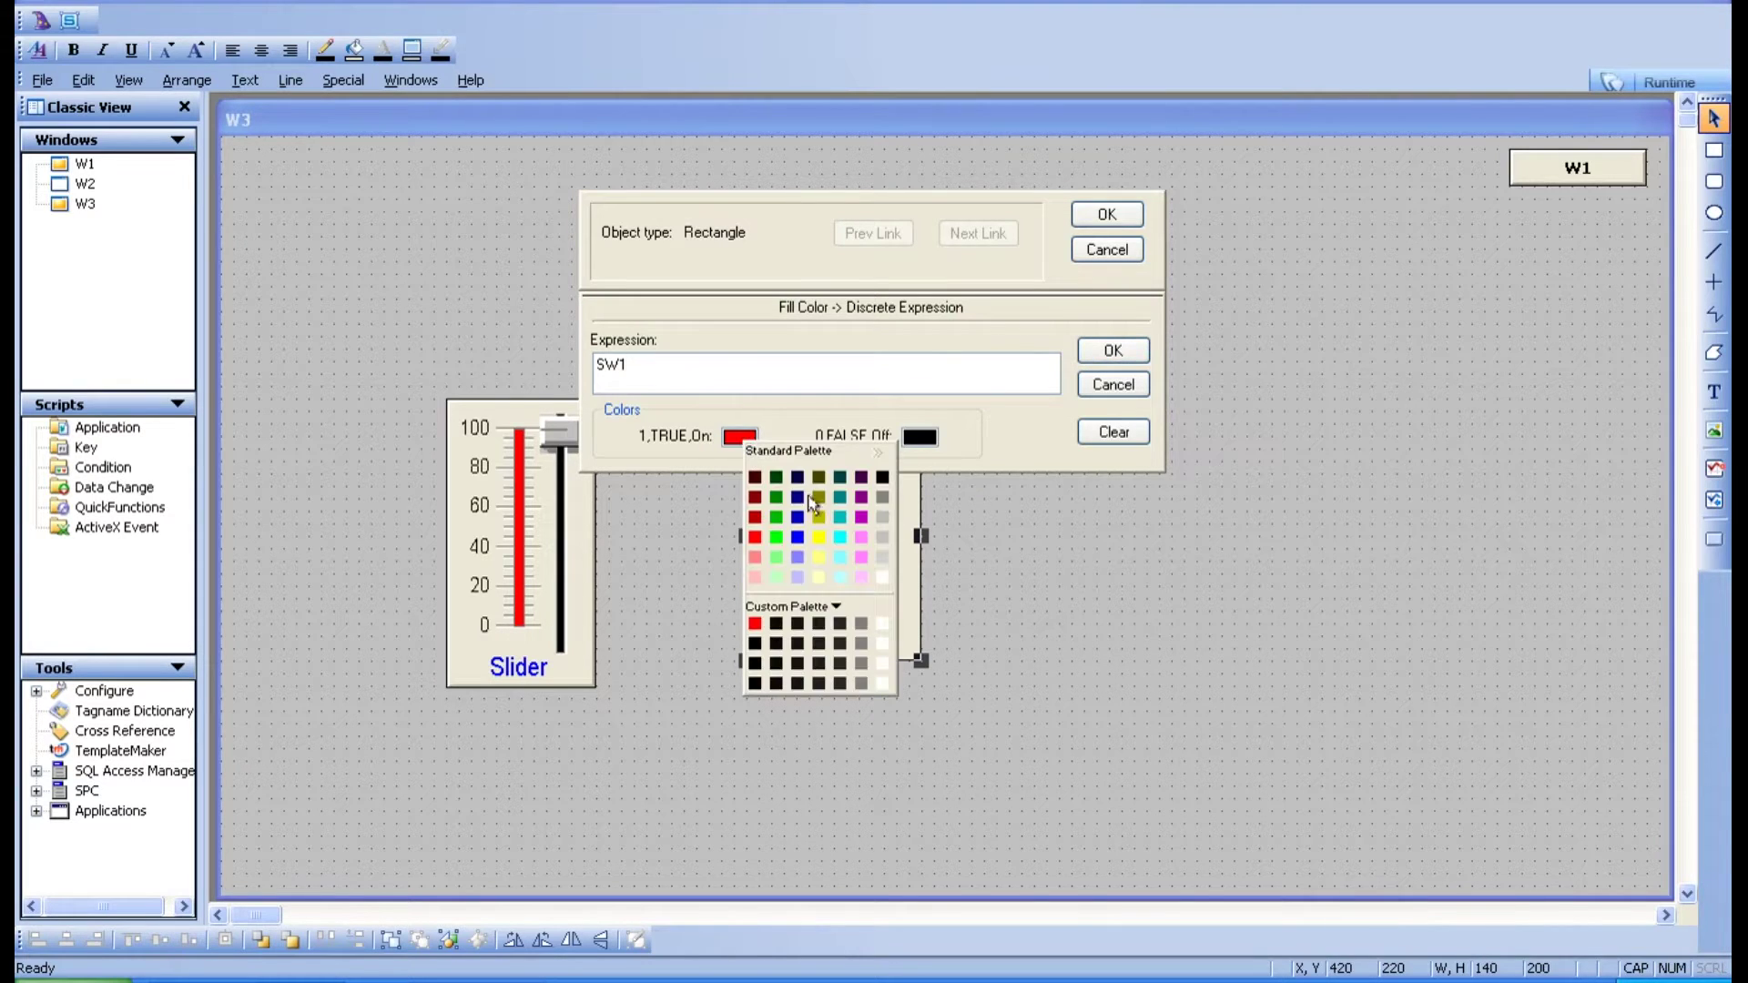
left_click(777, 537)
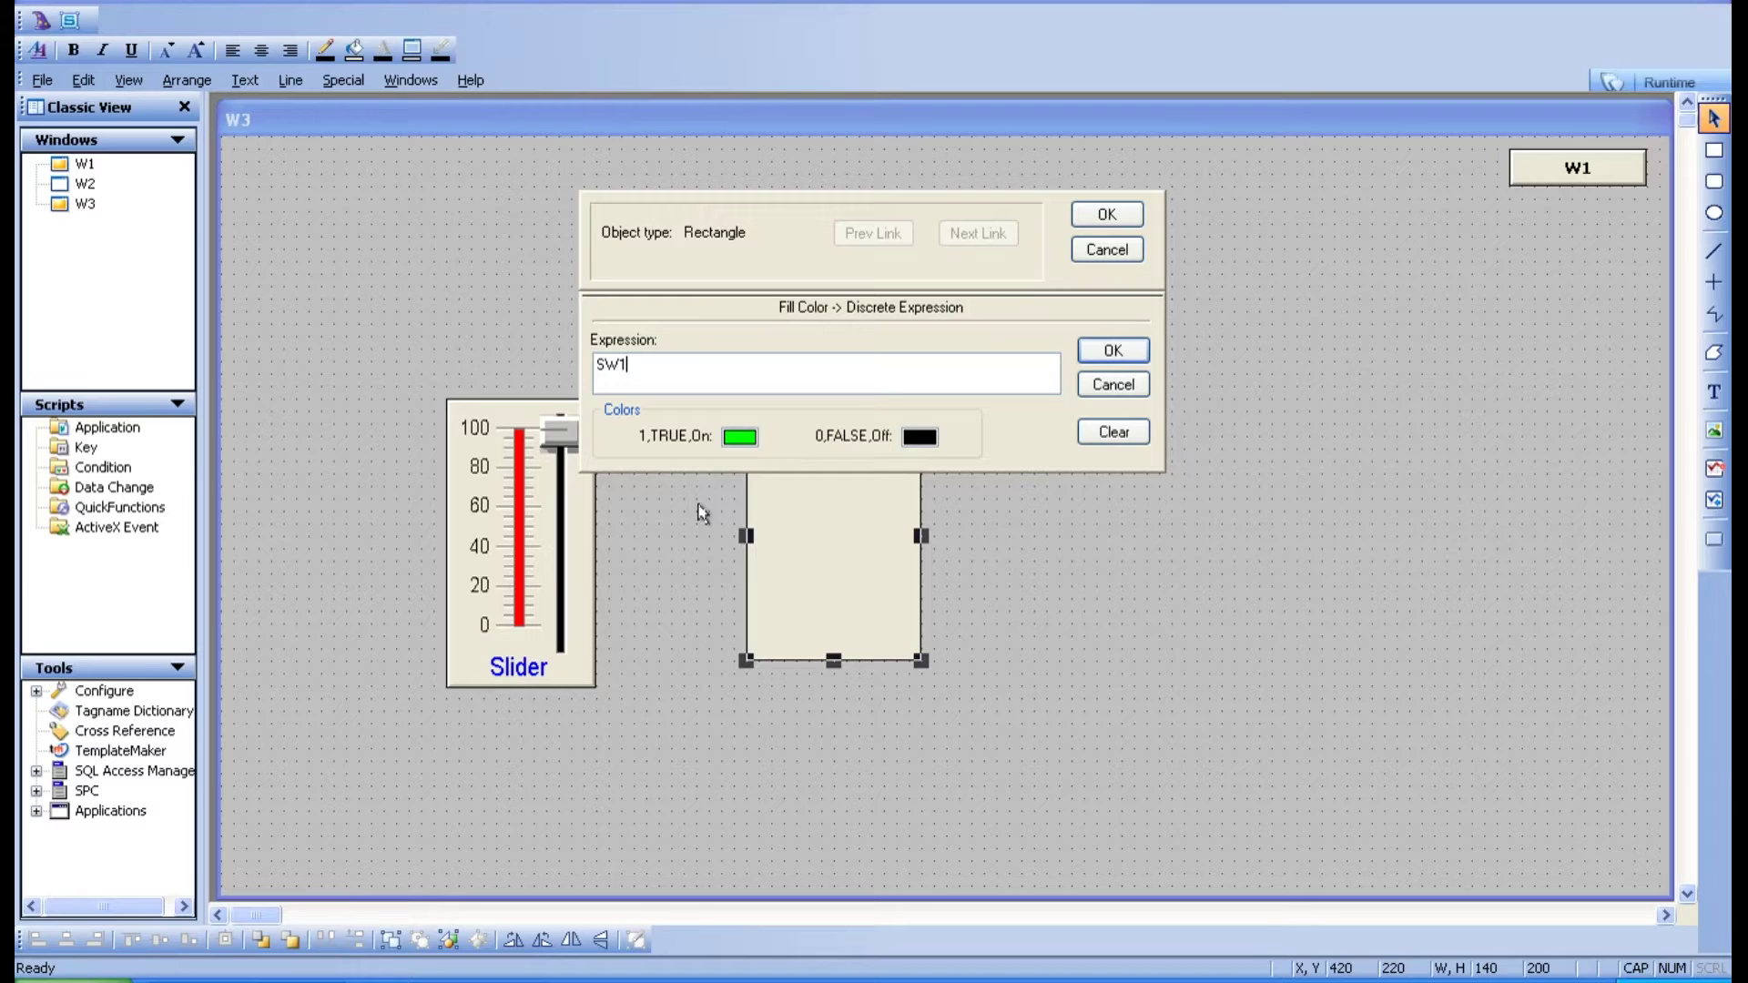
left_click(920, 436)
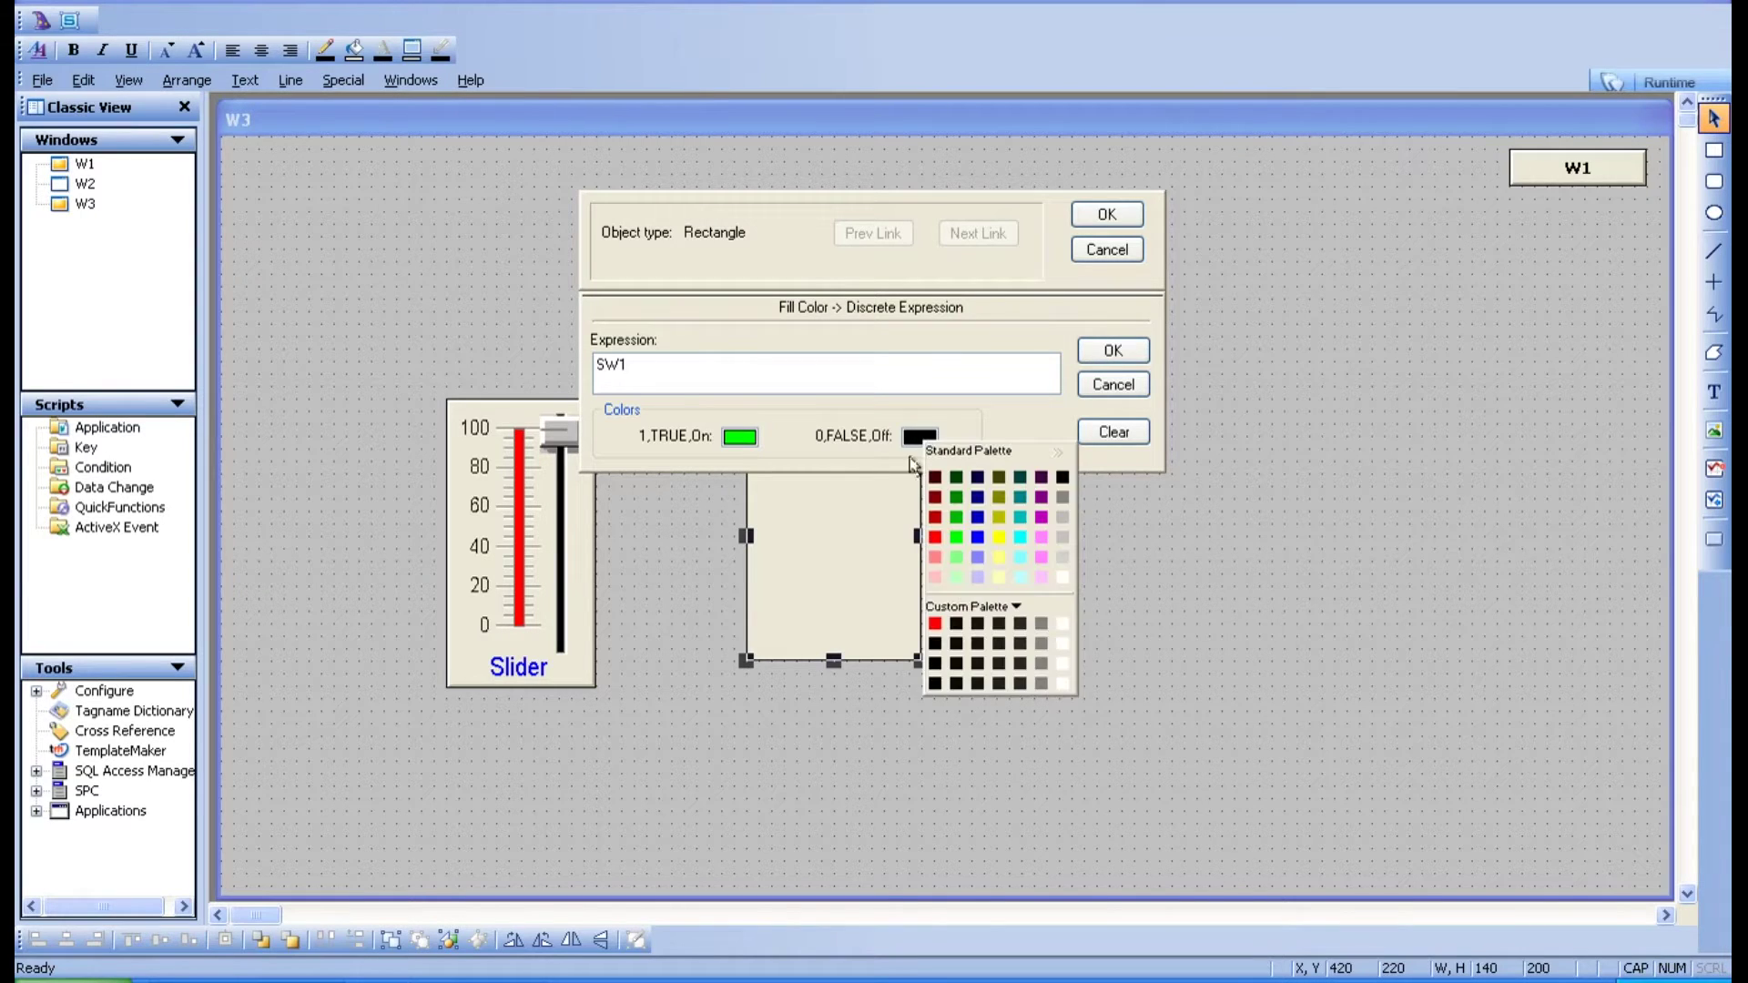
left_click(934, 539)
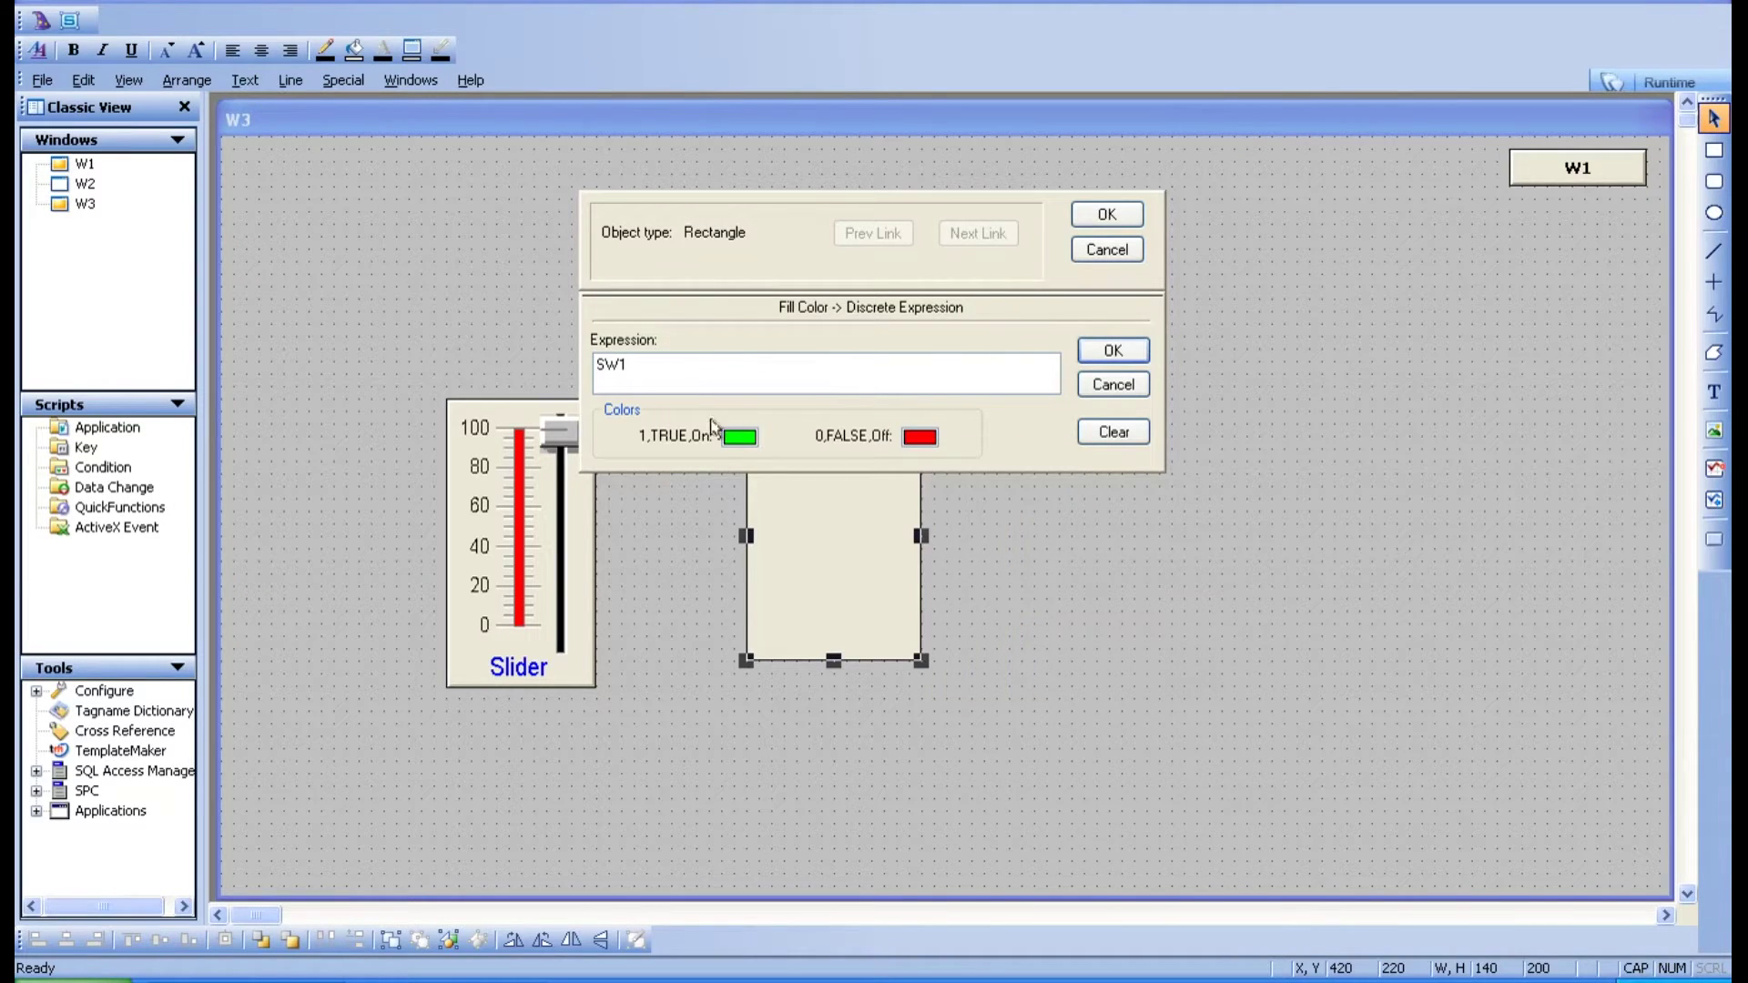
left_click(1113, 351)
left_click(1107, 215)
Step: Review the fill color settings of LAMP3 in window W1 and the active animation links of the rectangle in W3
double_click(74, 164)
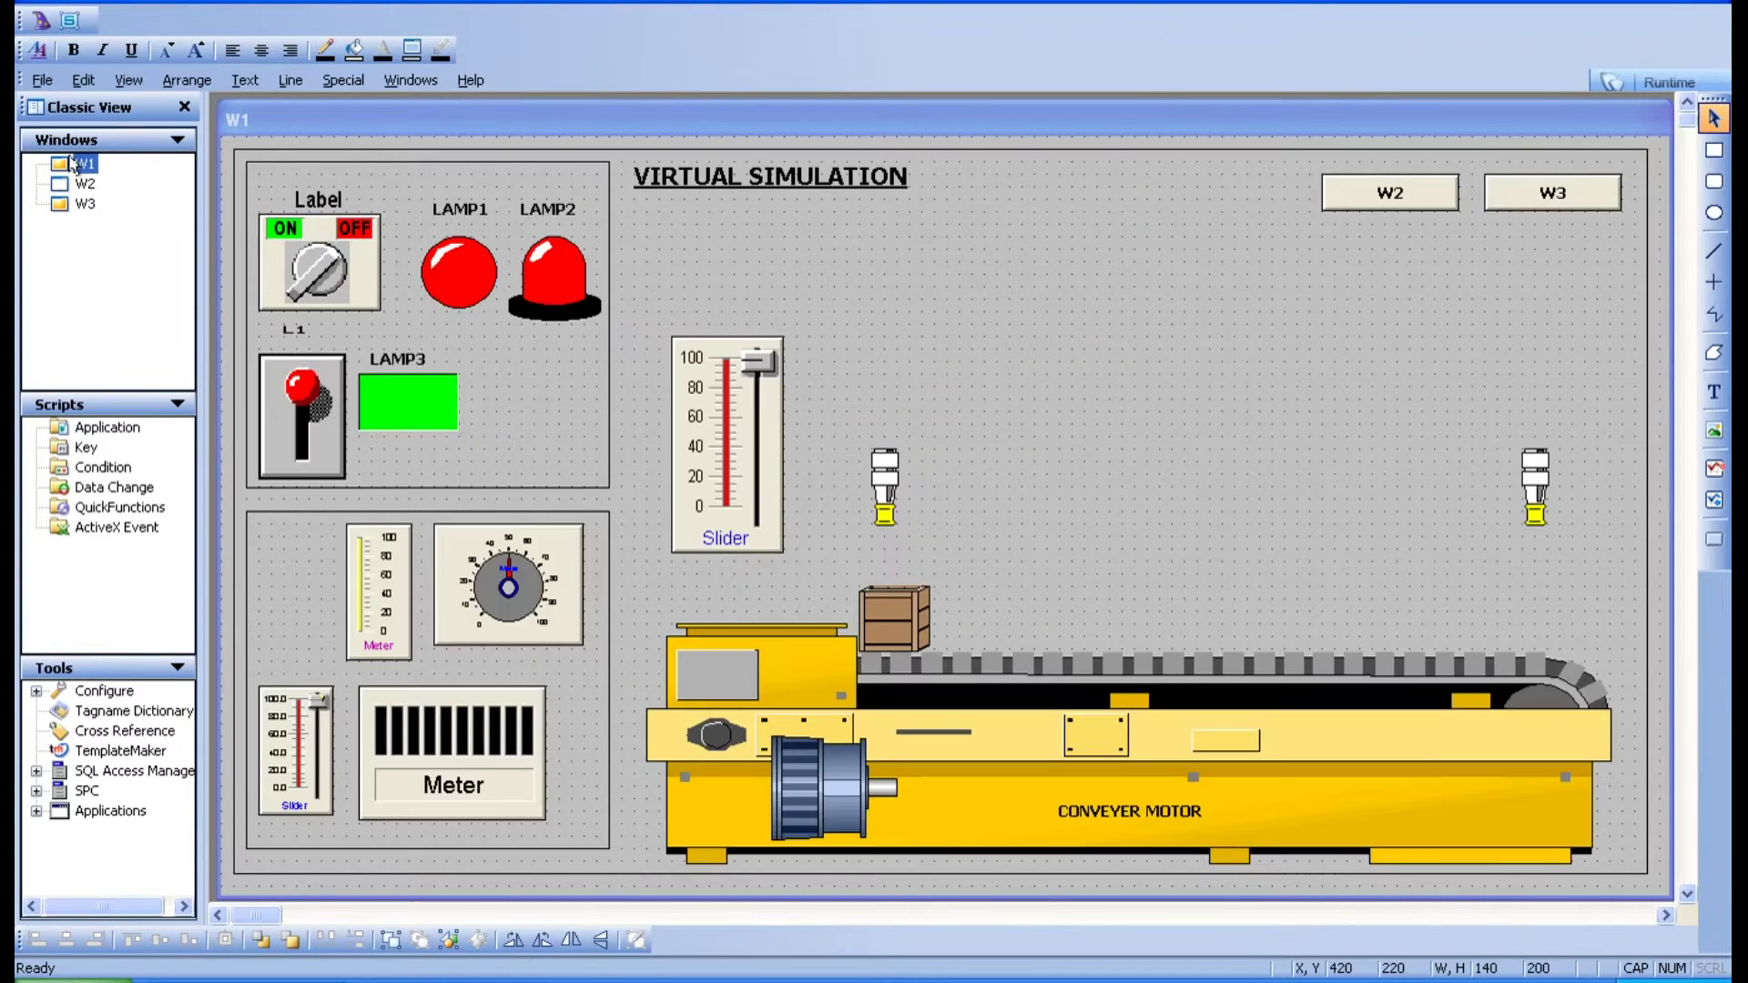
double_click(404, 405)
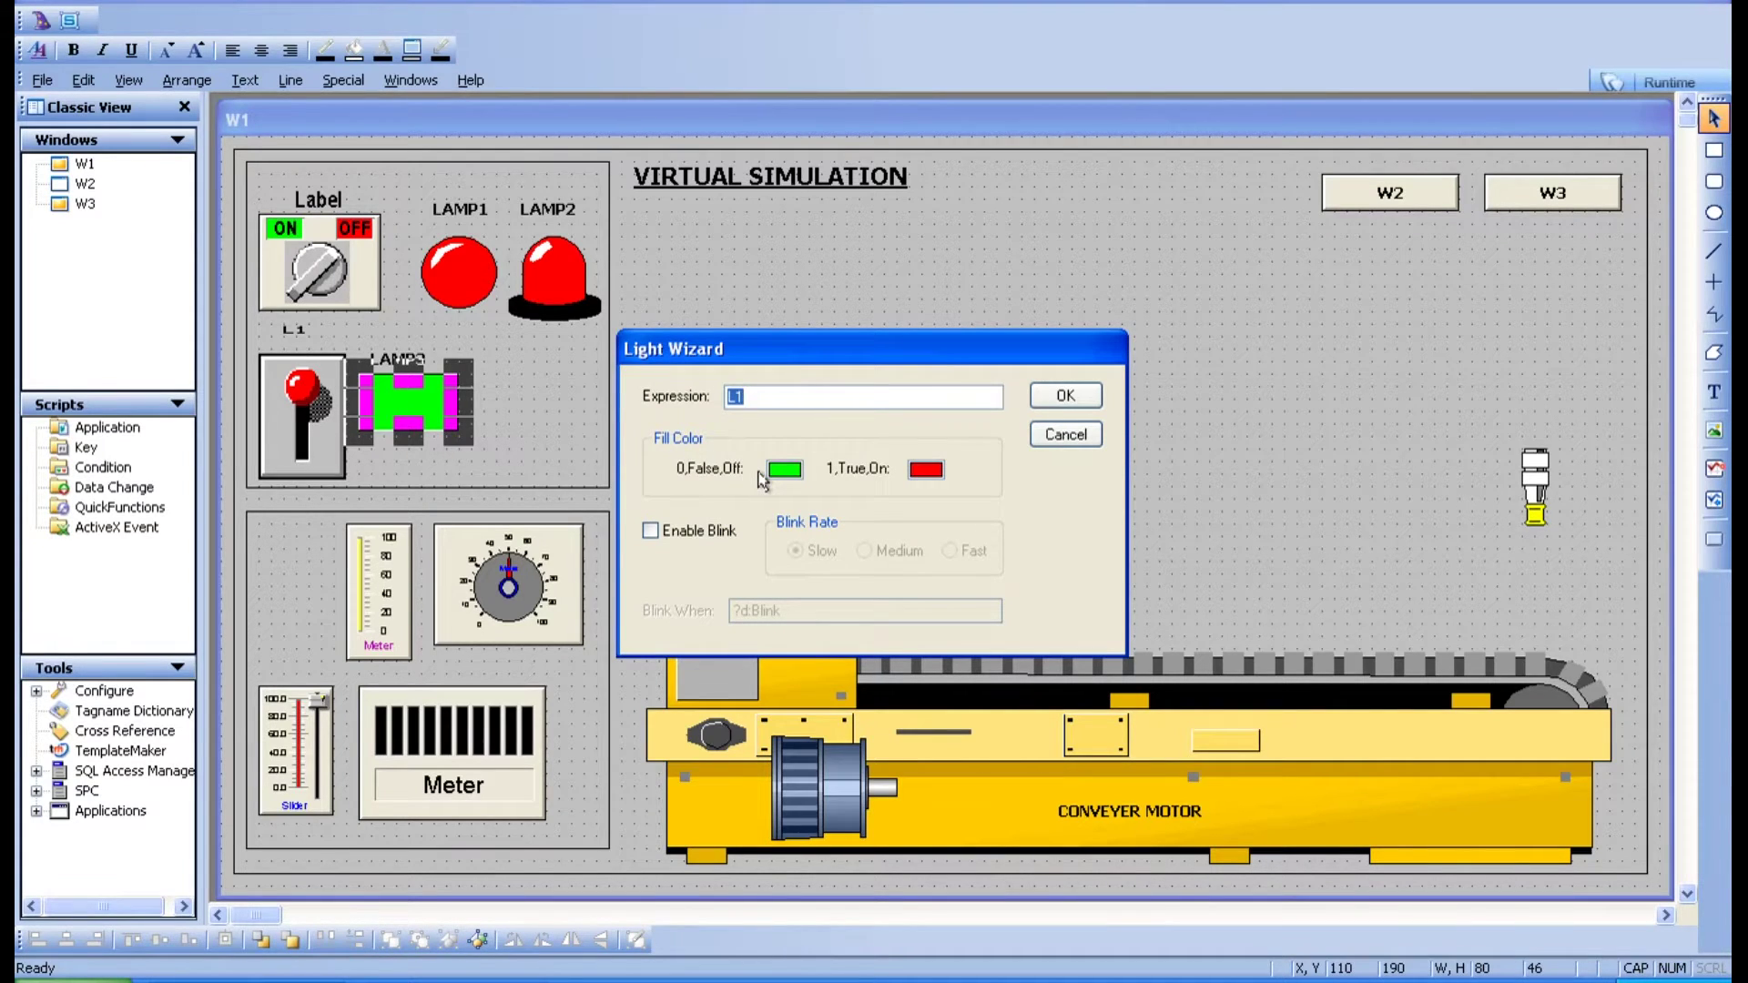
left_click(1064, 435)
double_click(86, 204)
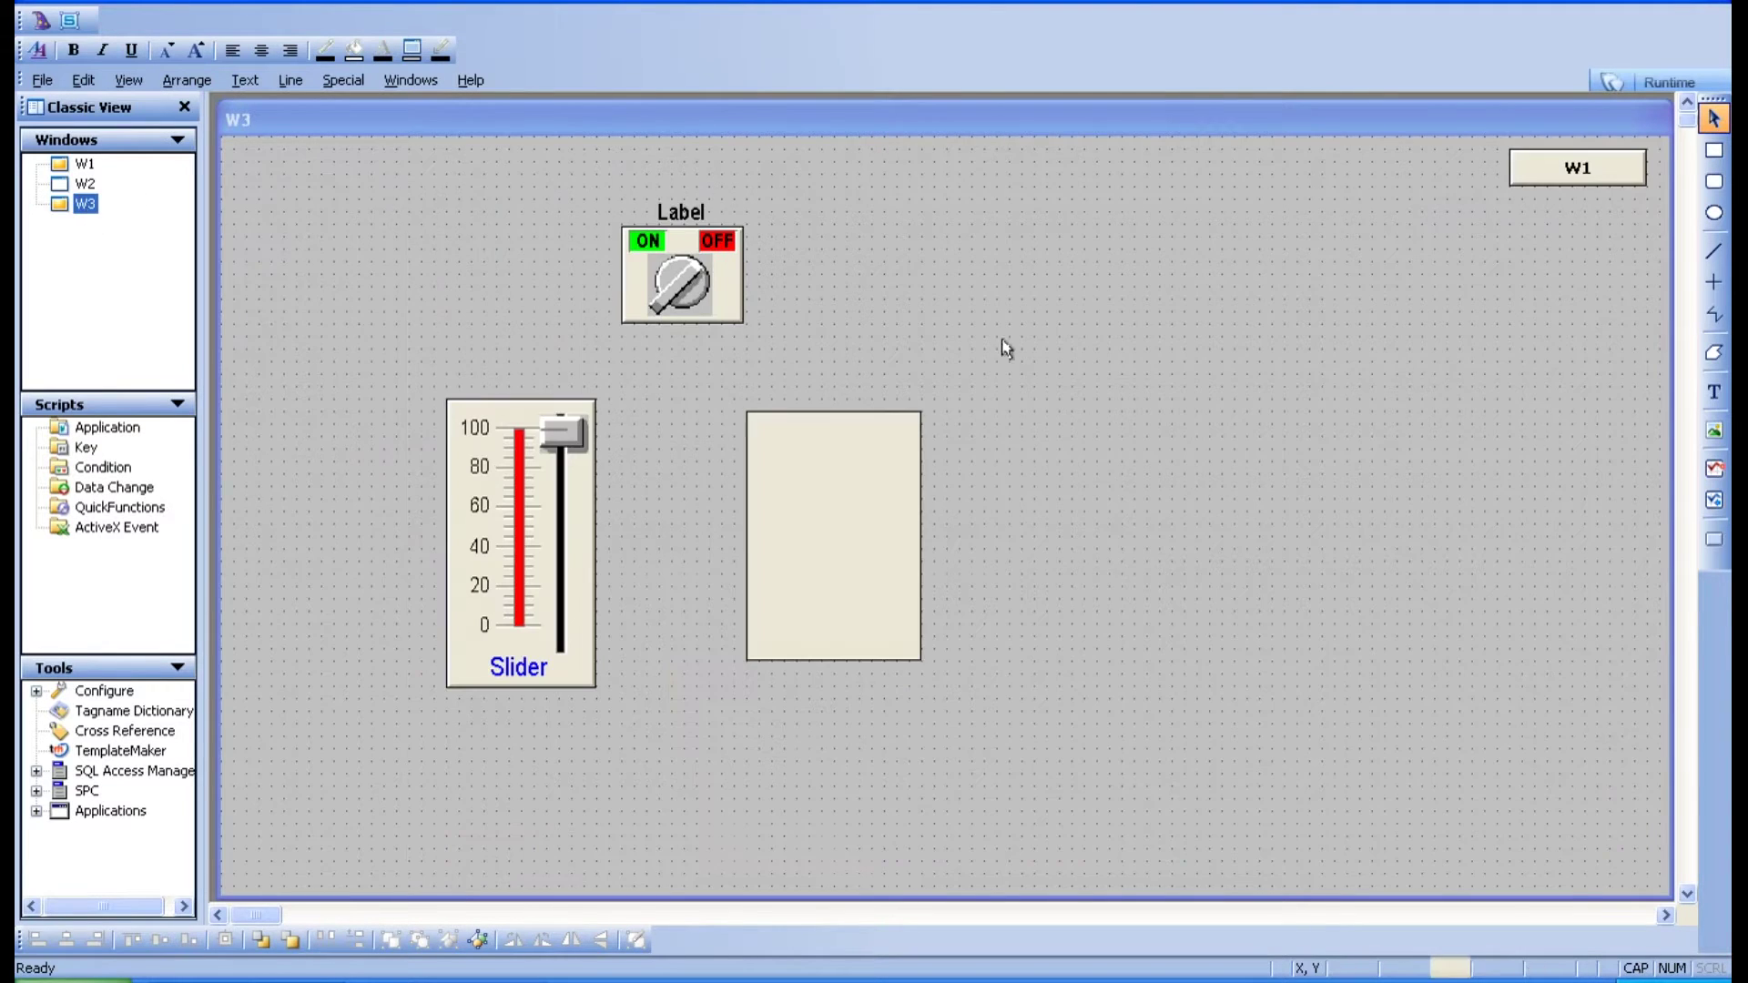
double_click(806, 546)
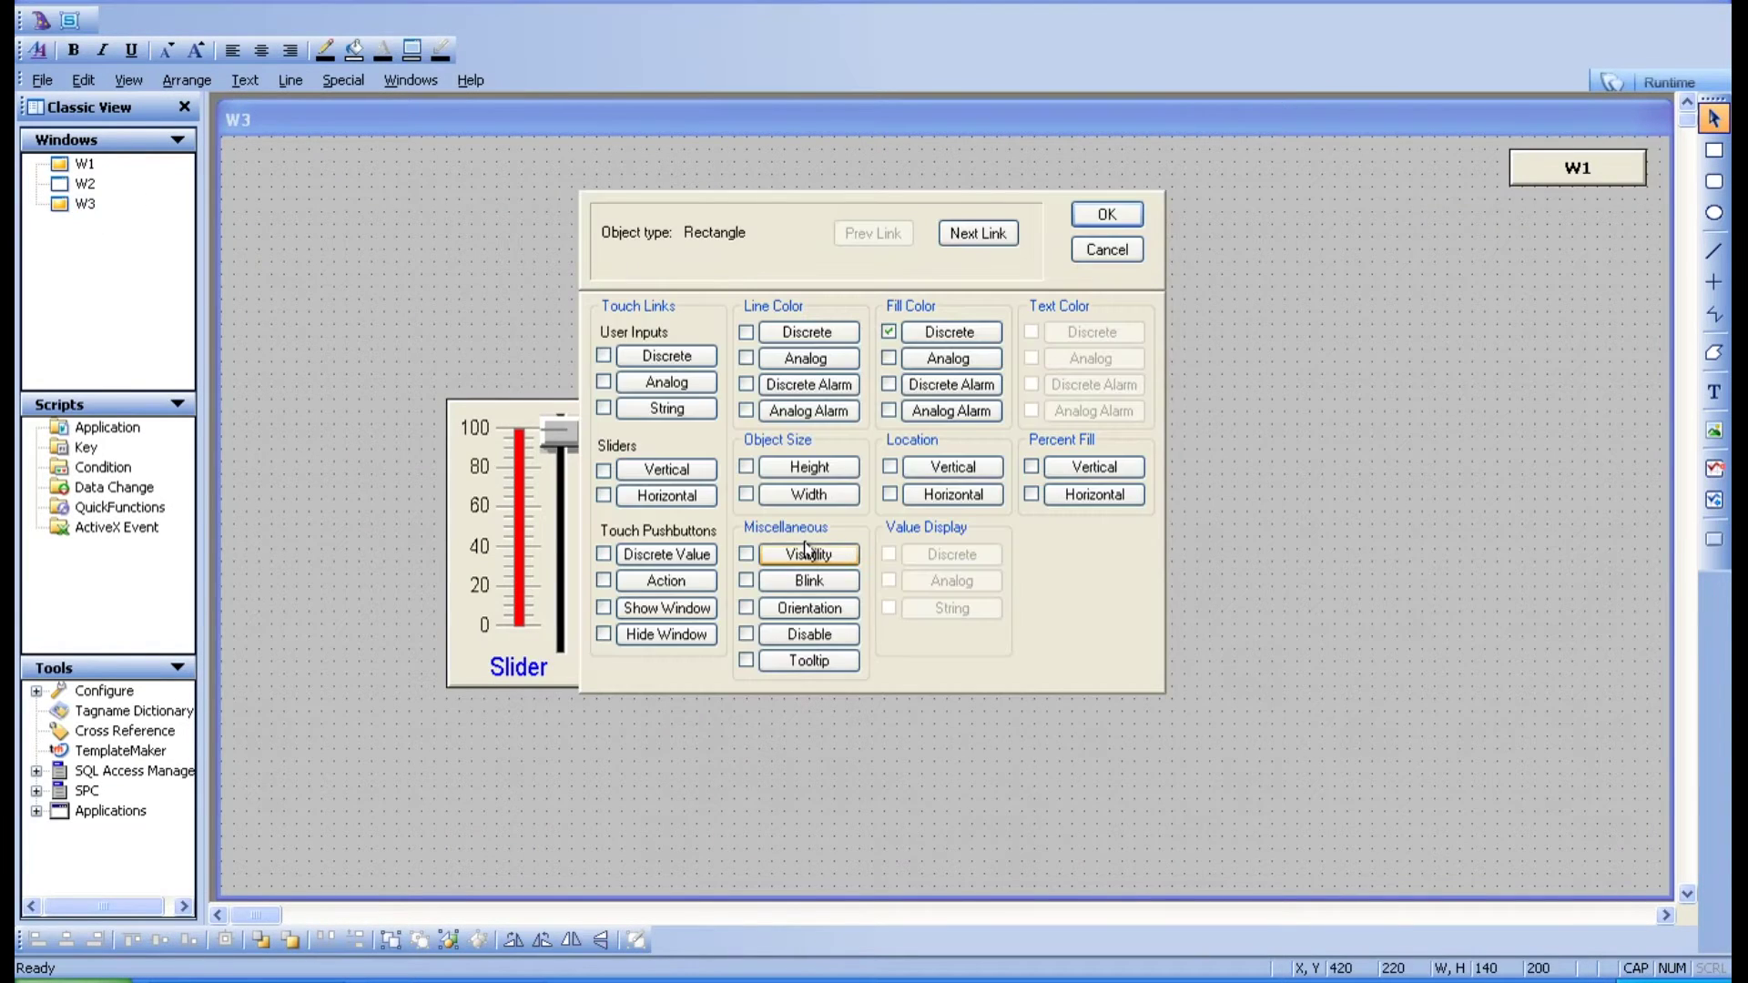
left_click(1097, 215)
Step: Start runtime and toggle the switch in W3 to test the rectangle's fill color, leaving the switch on
left_click(1636, 88)
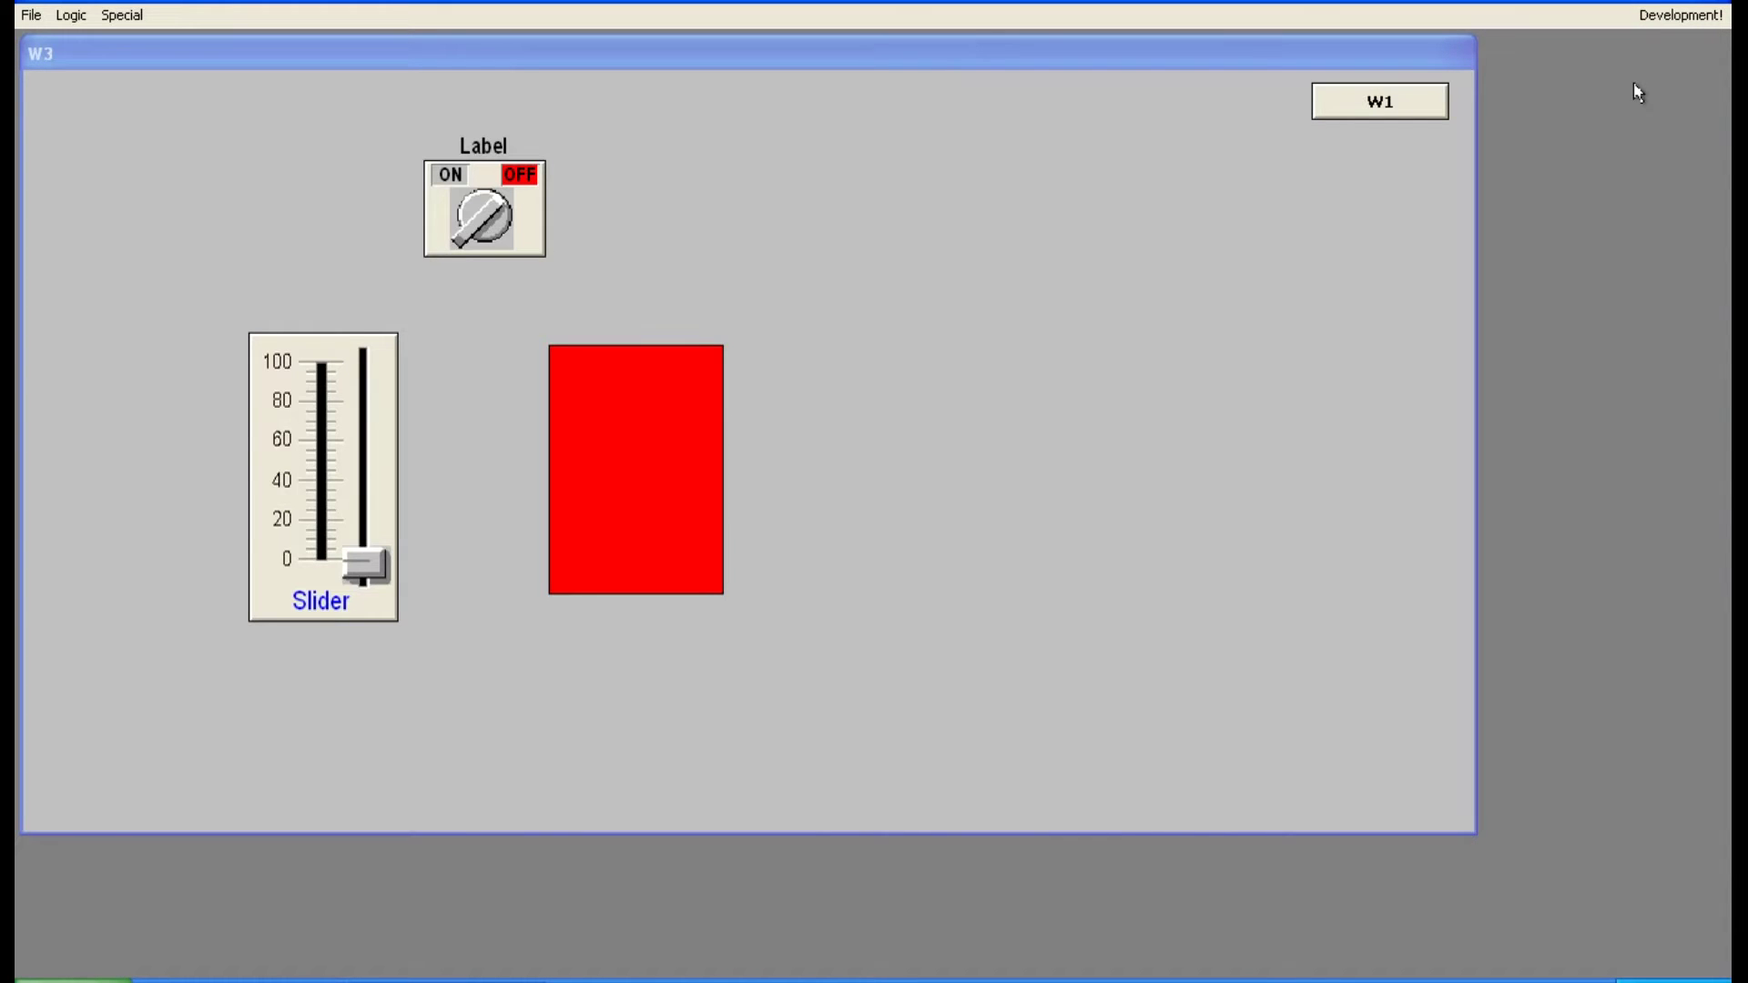
left_click(489, 221)
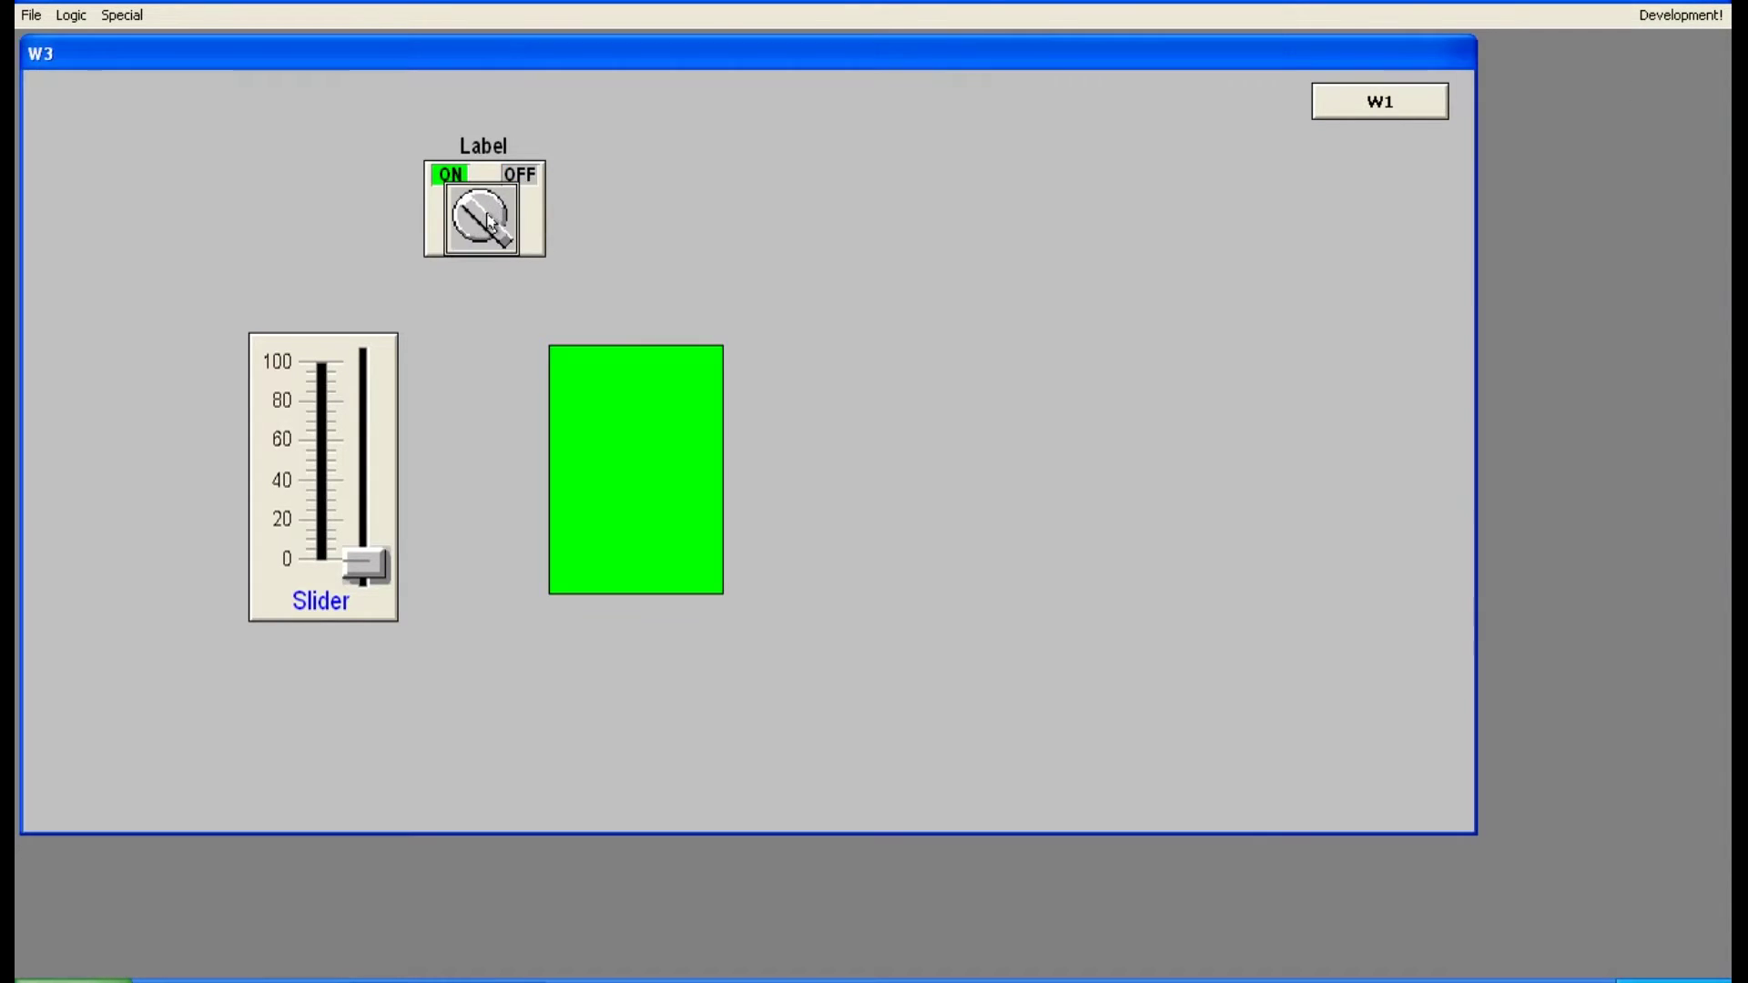
left_click(492, 223)
left_click(492, 223)
Step: Go to window W1 in runtime and toggle the ON/OFF switch to test LAMP1 and LAMP2, leaving it off
left_click(1380, 95)
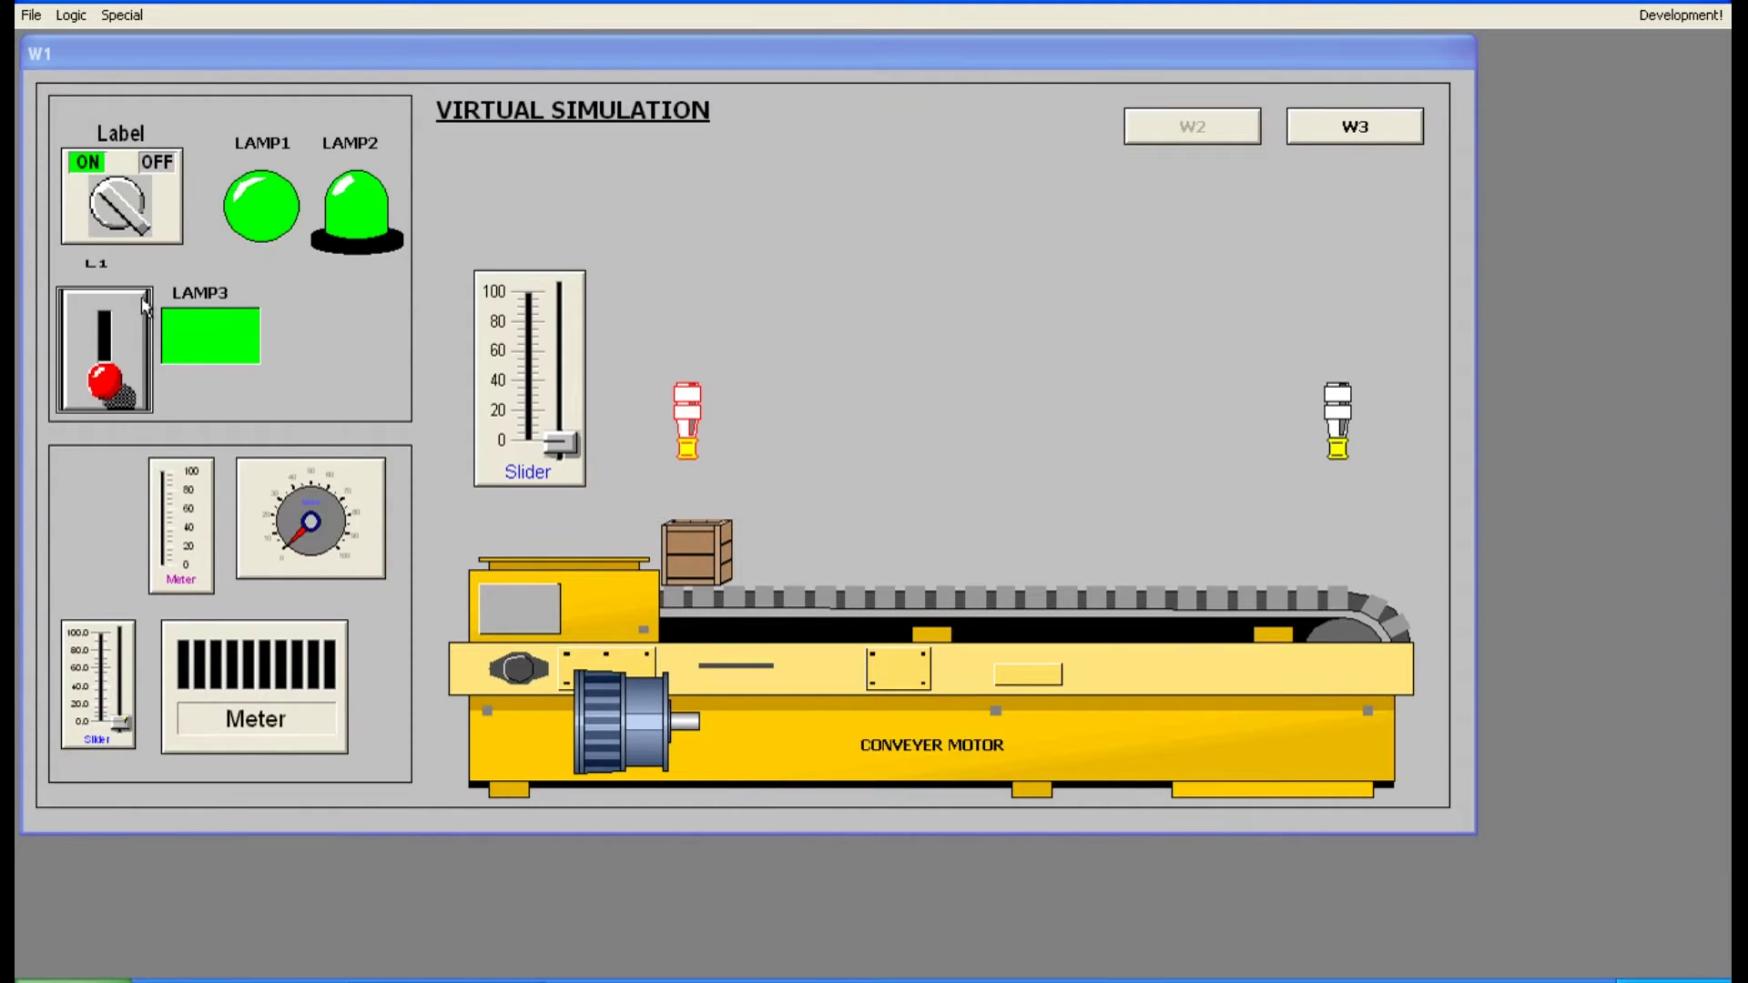
left_click(97, 215)
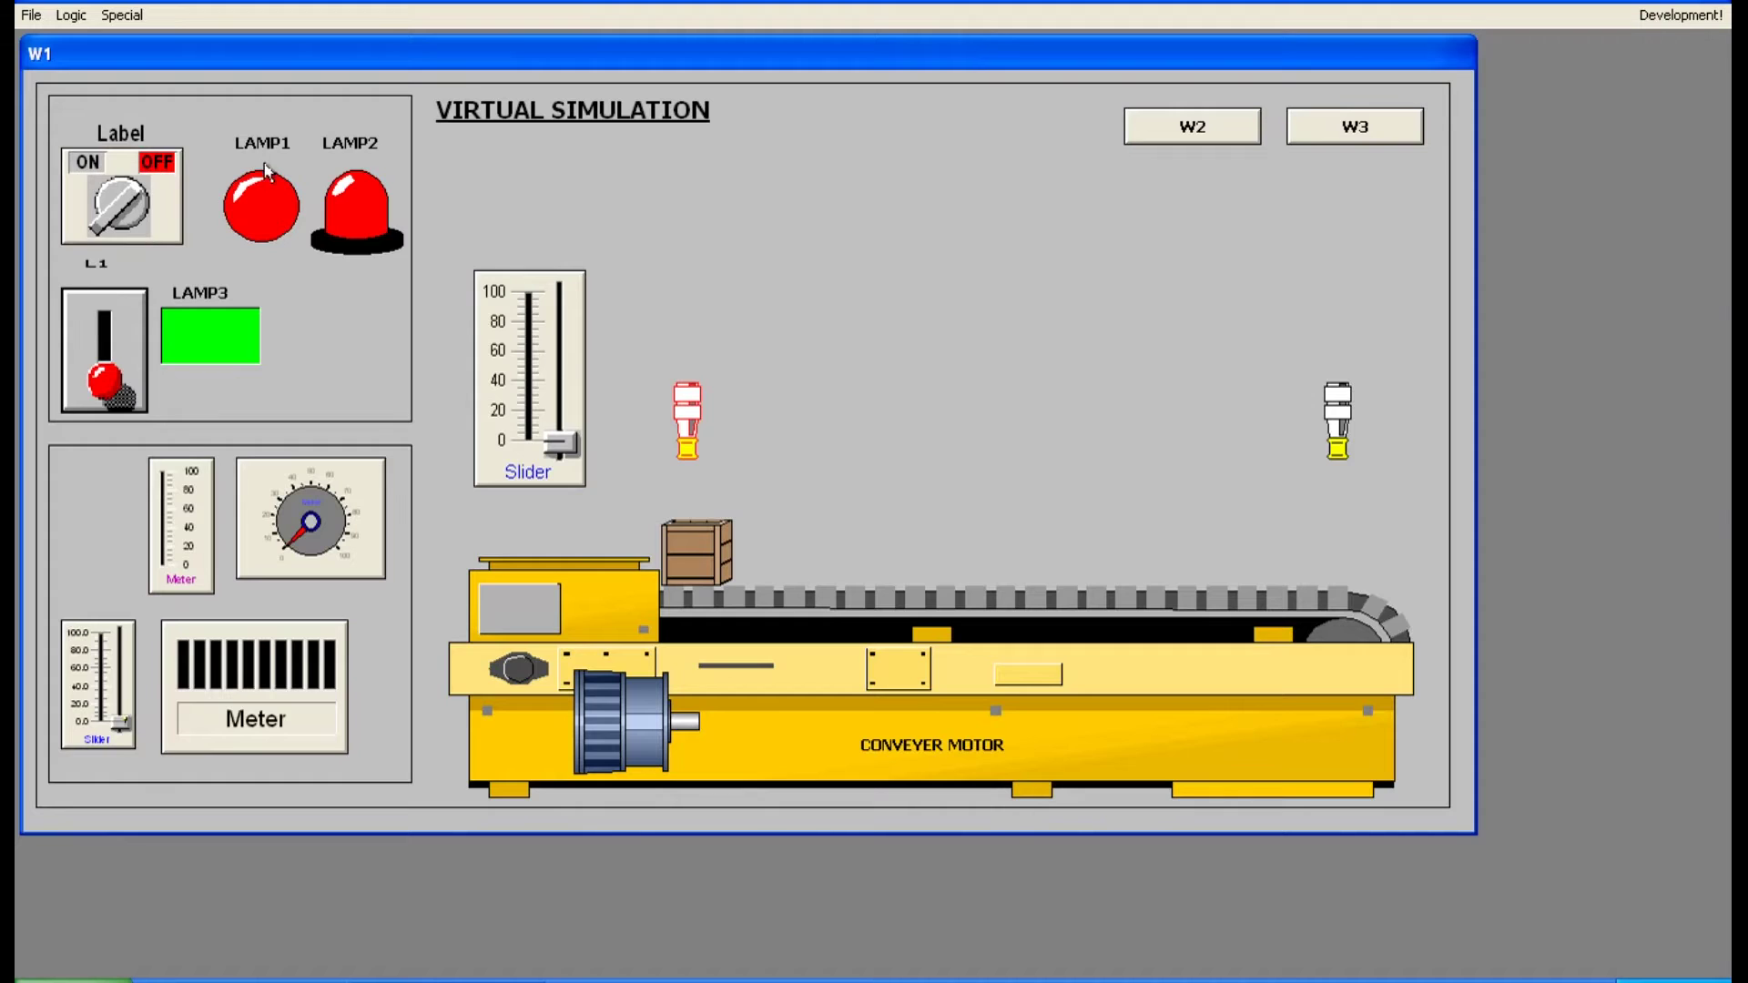
left_click(121, 202)
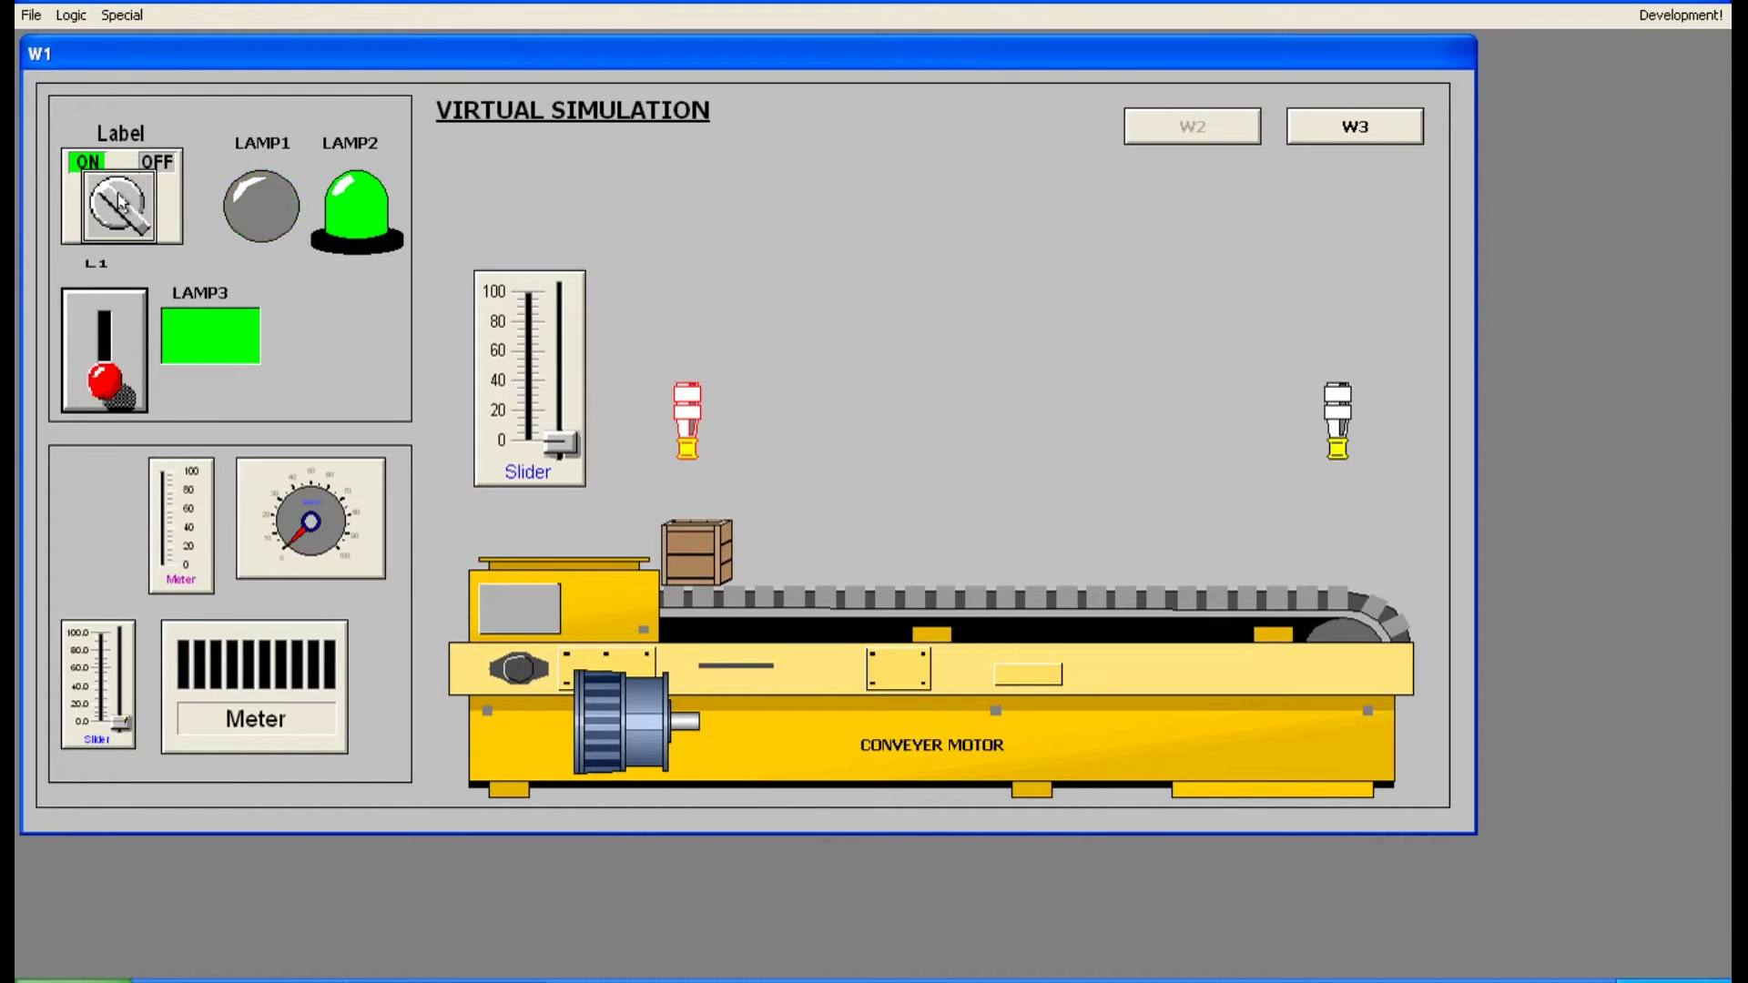
left_click(121, 202)
Step: Test the rectangle's color again in W3 by switching on and off twice, and return to development mode
left_click(1337, 129)
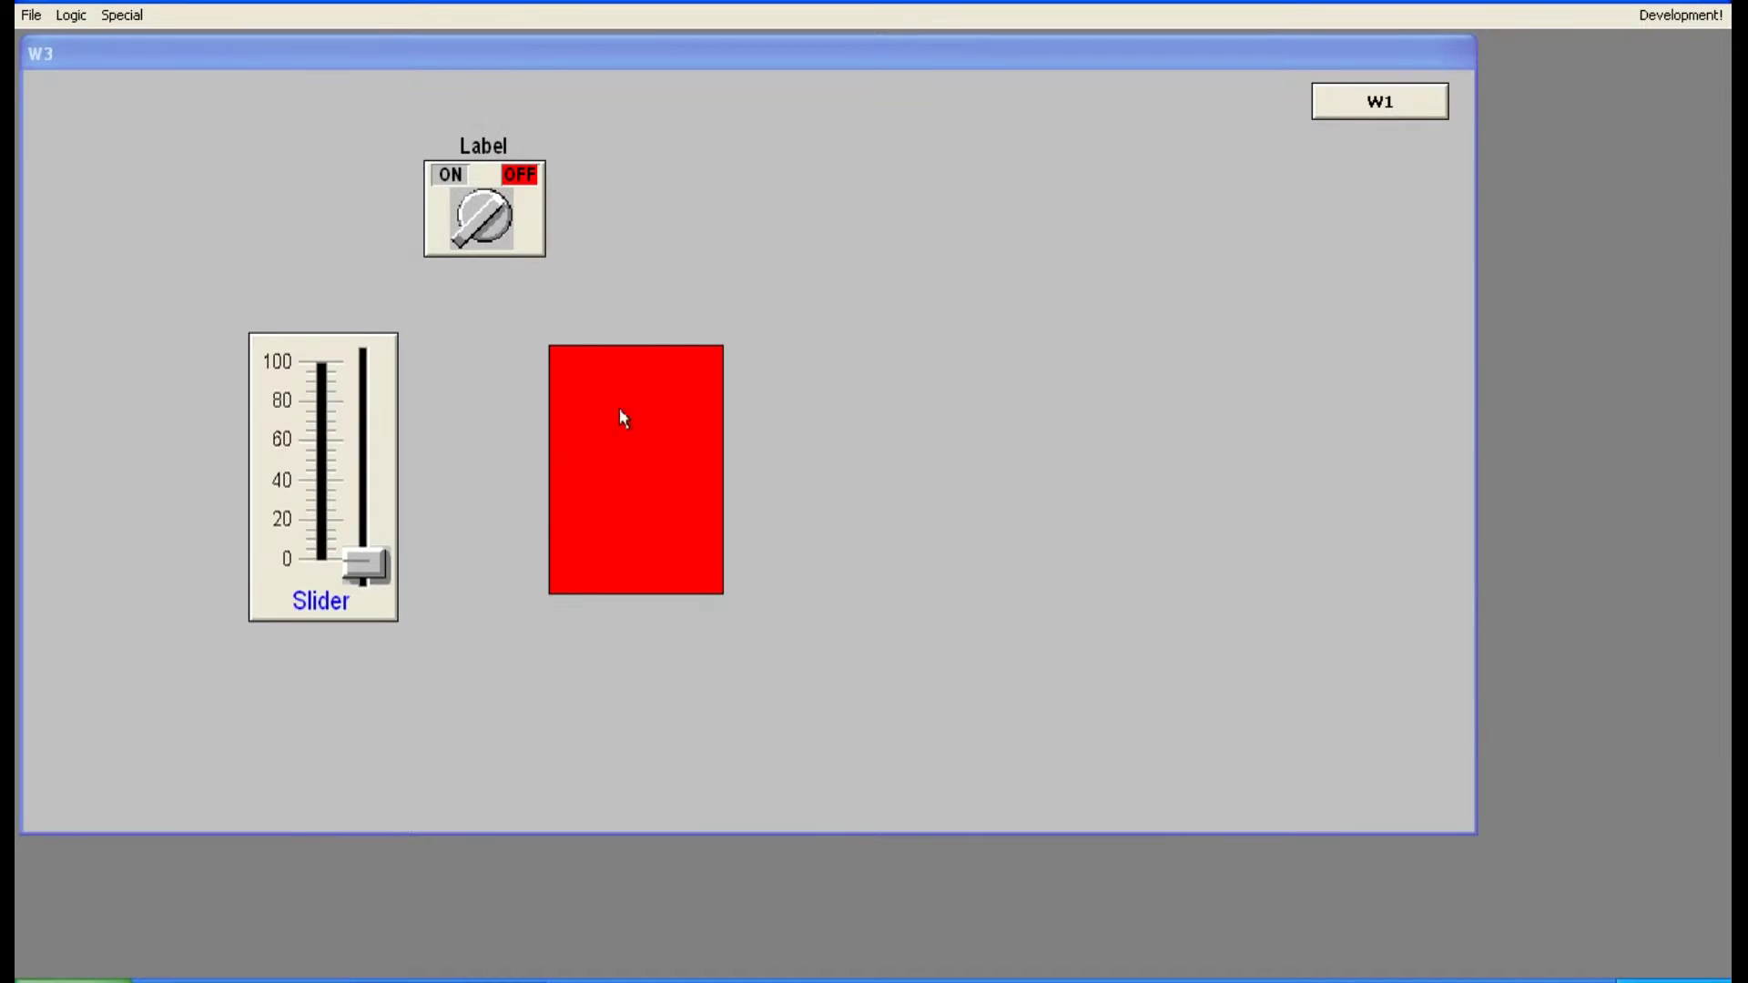
left_click(472, 241)
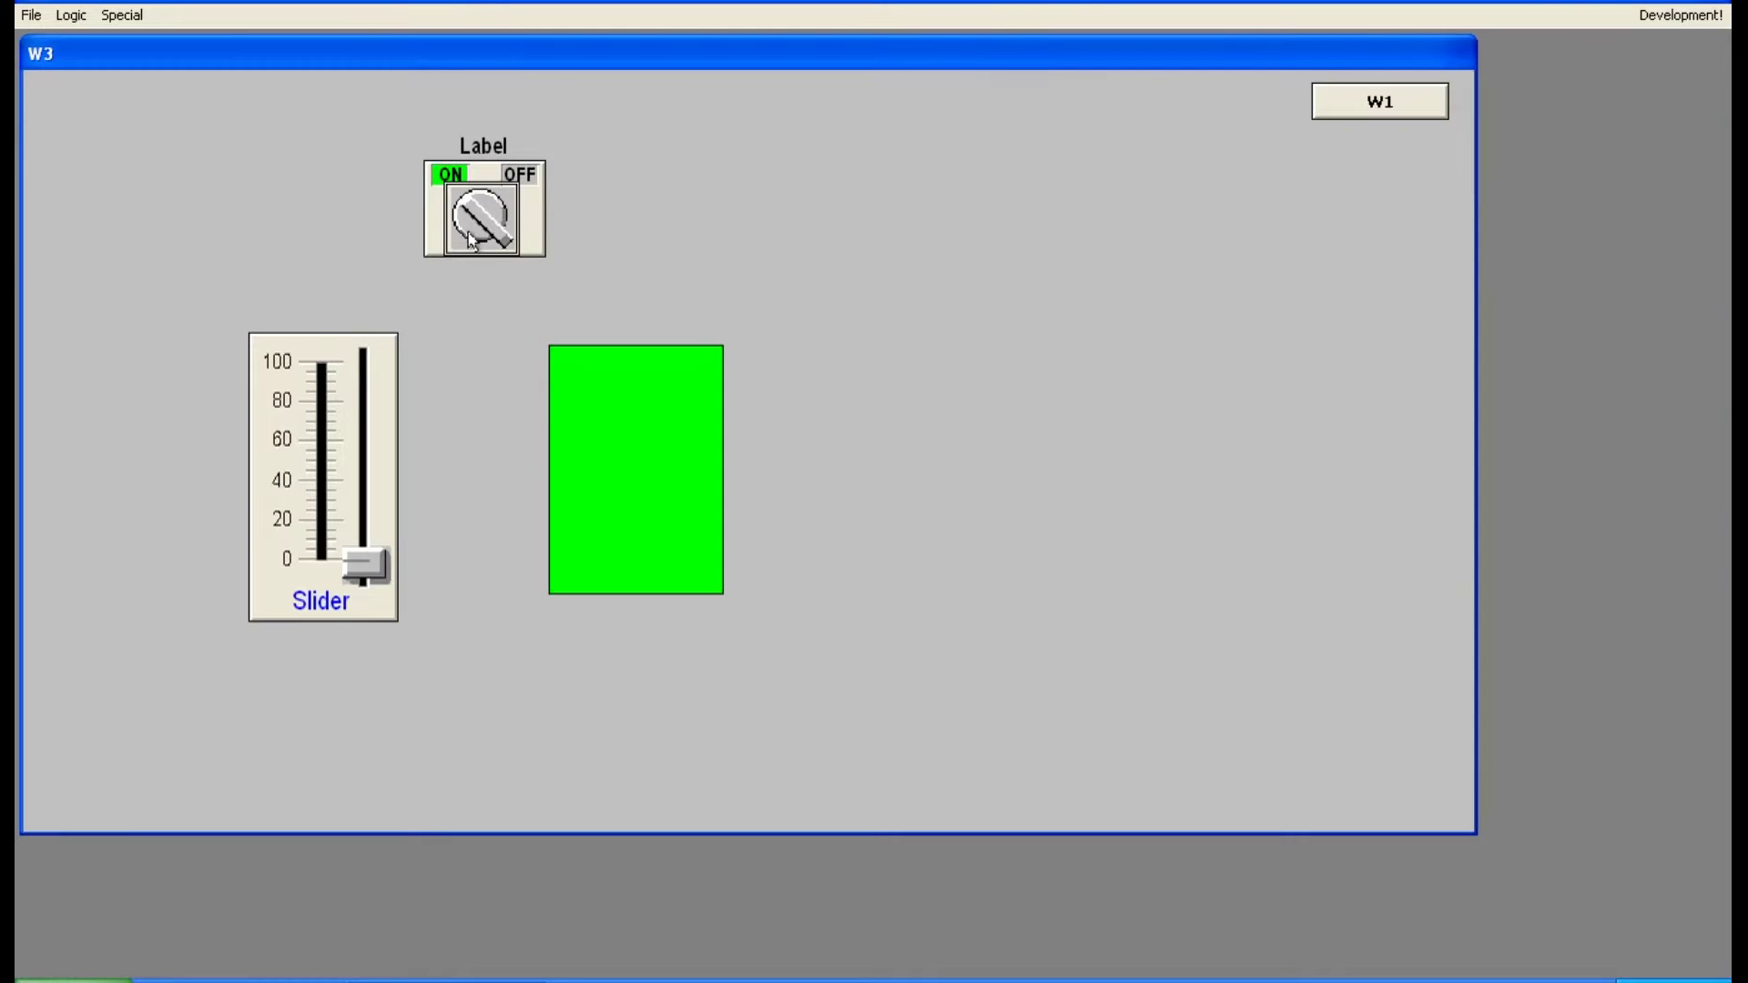
left_click(471, 242)
left_click(472, 241)
left_click(471, 241)
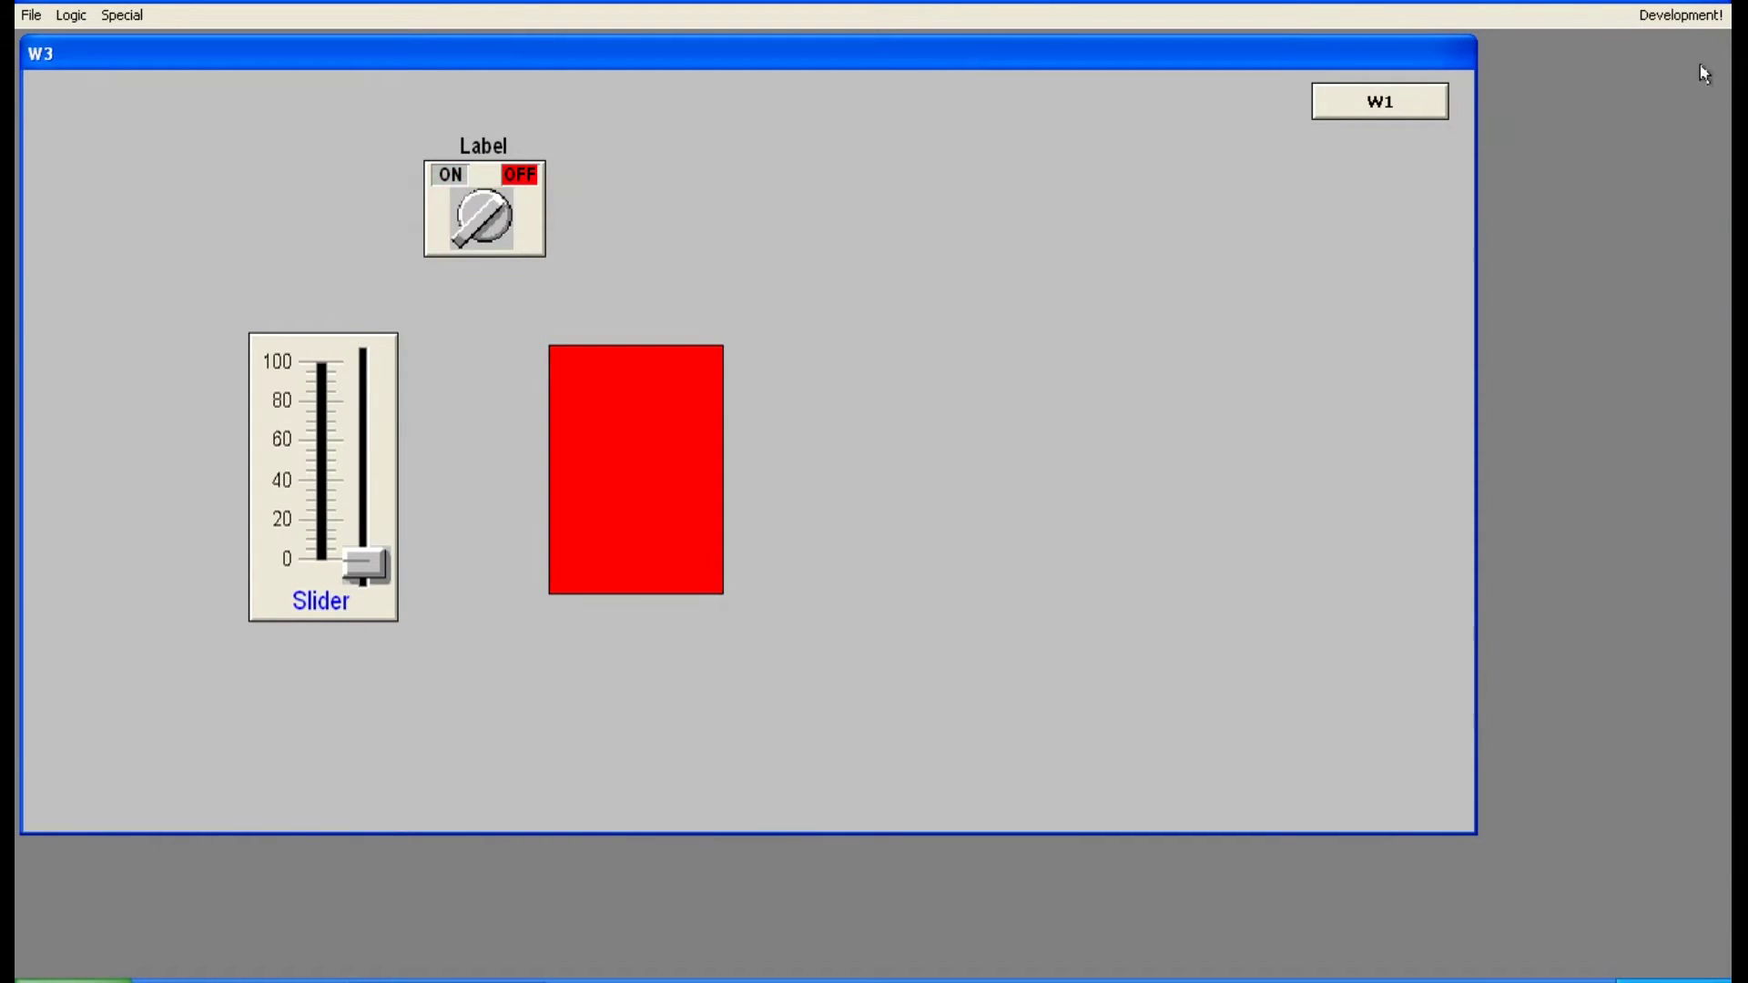
left_click(1681, 14)
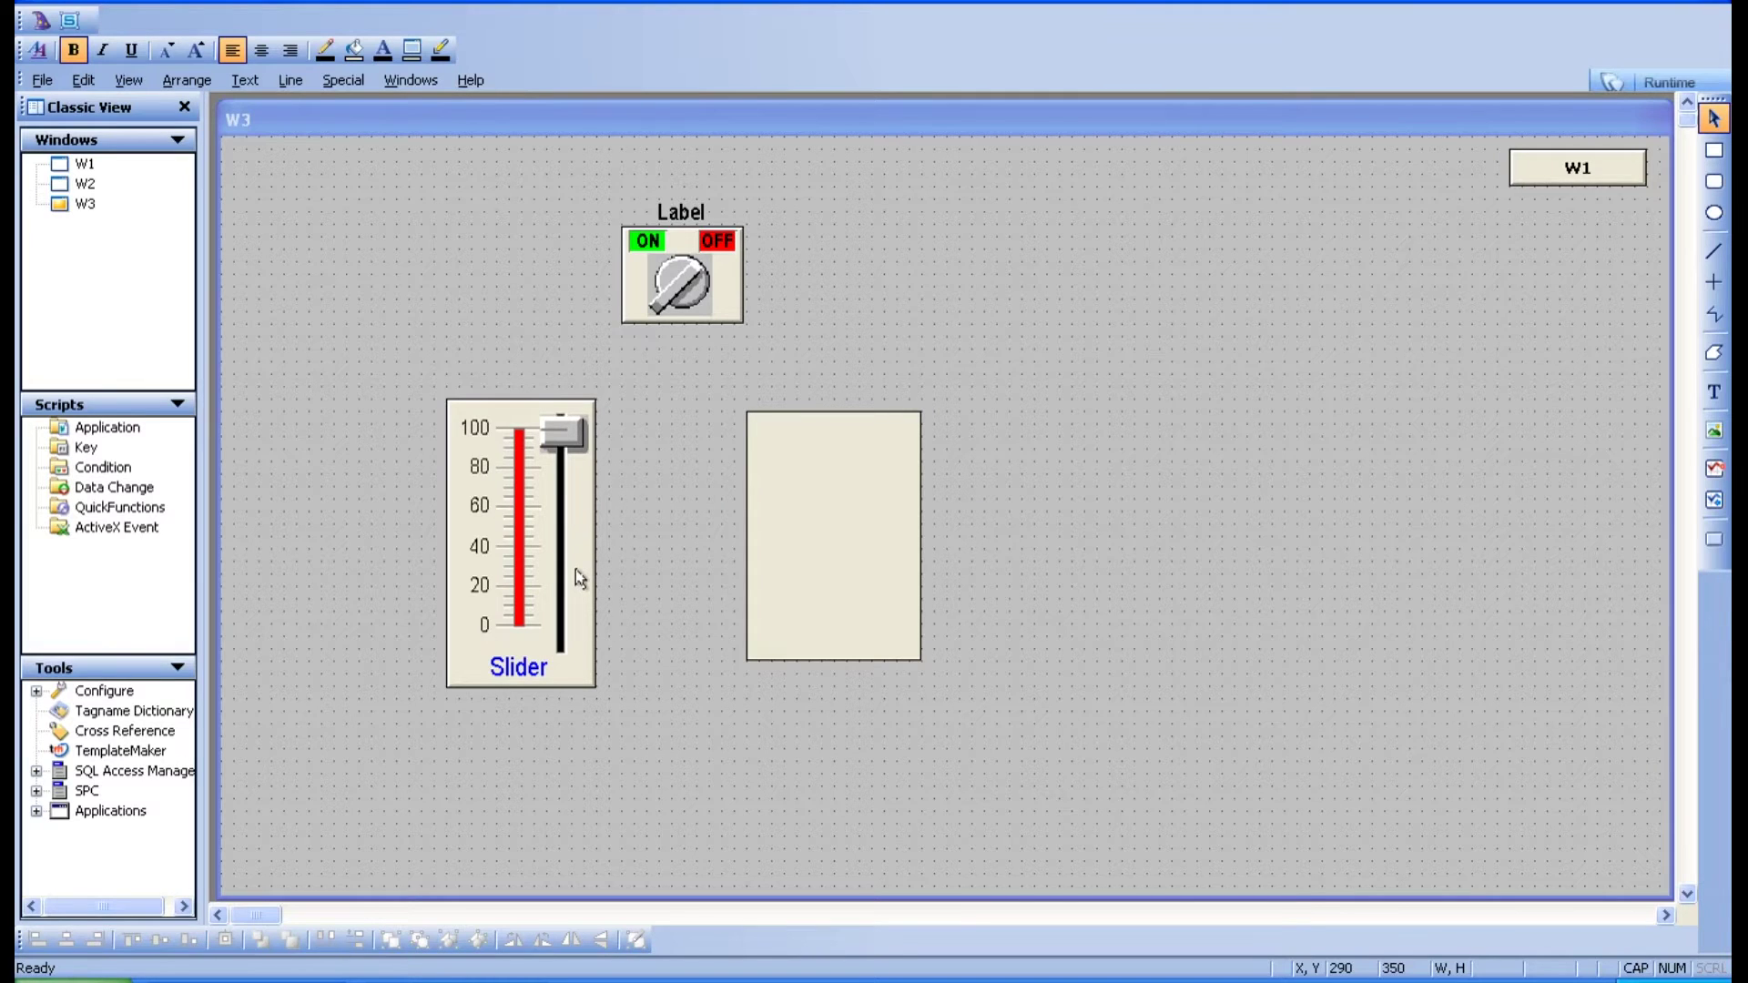
Step: Replace the rectangle's discrete fill color link with an analog fill color link that uses the tag LEVEL
double_click(877, 587)
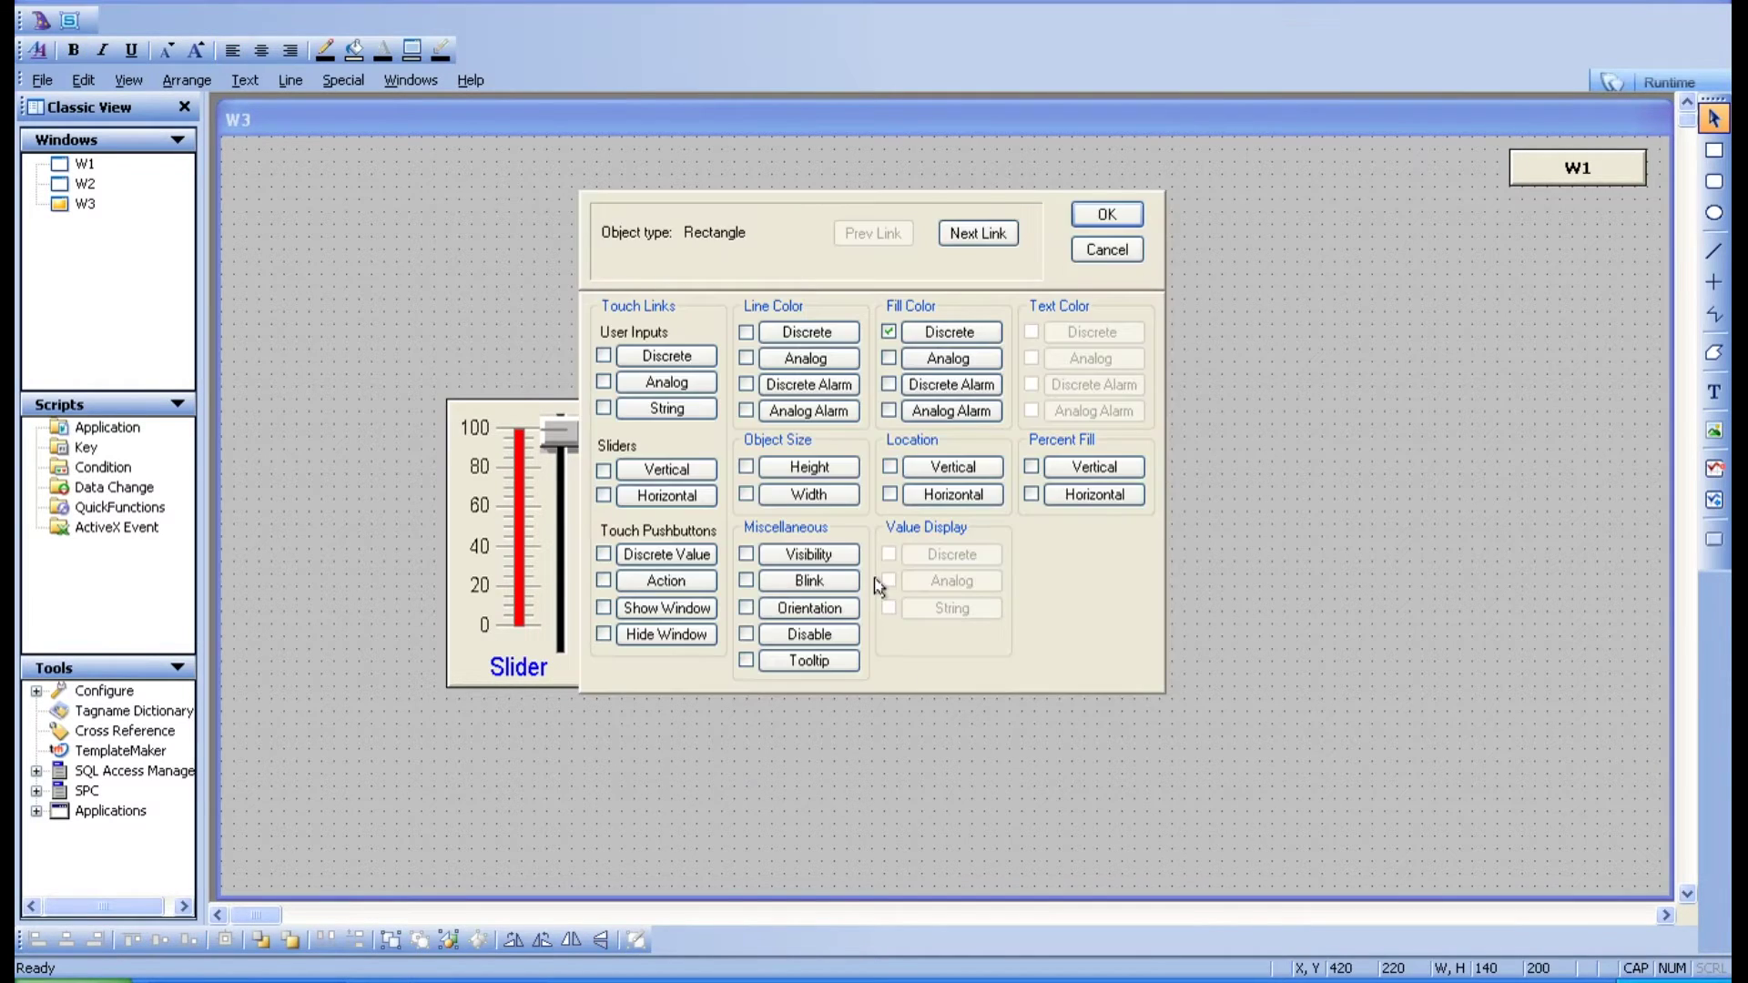
left_click(890, 332)
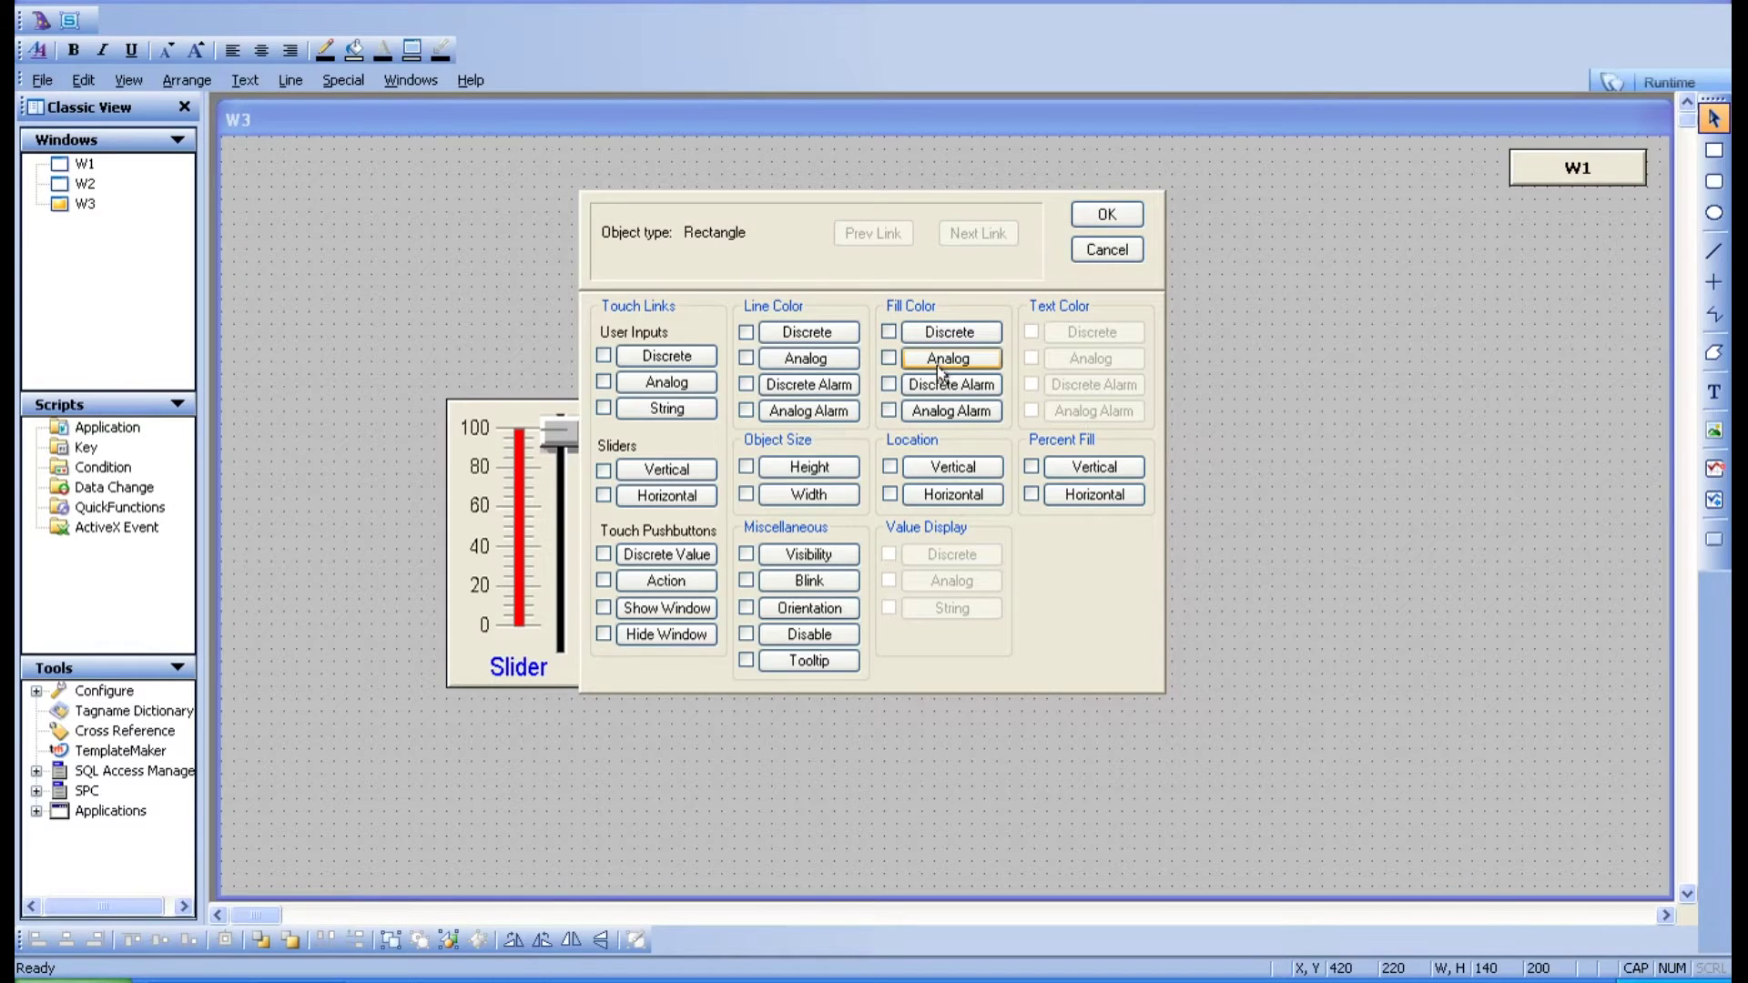
left_click(889, 358)
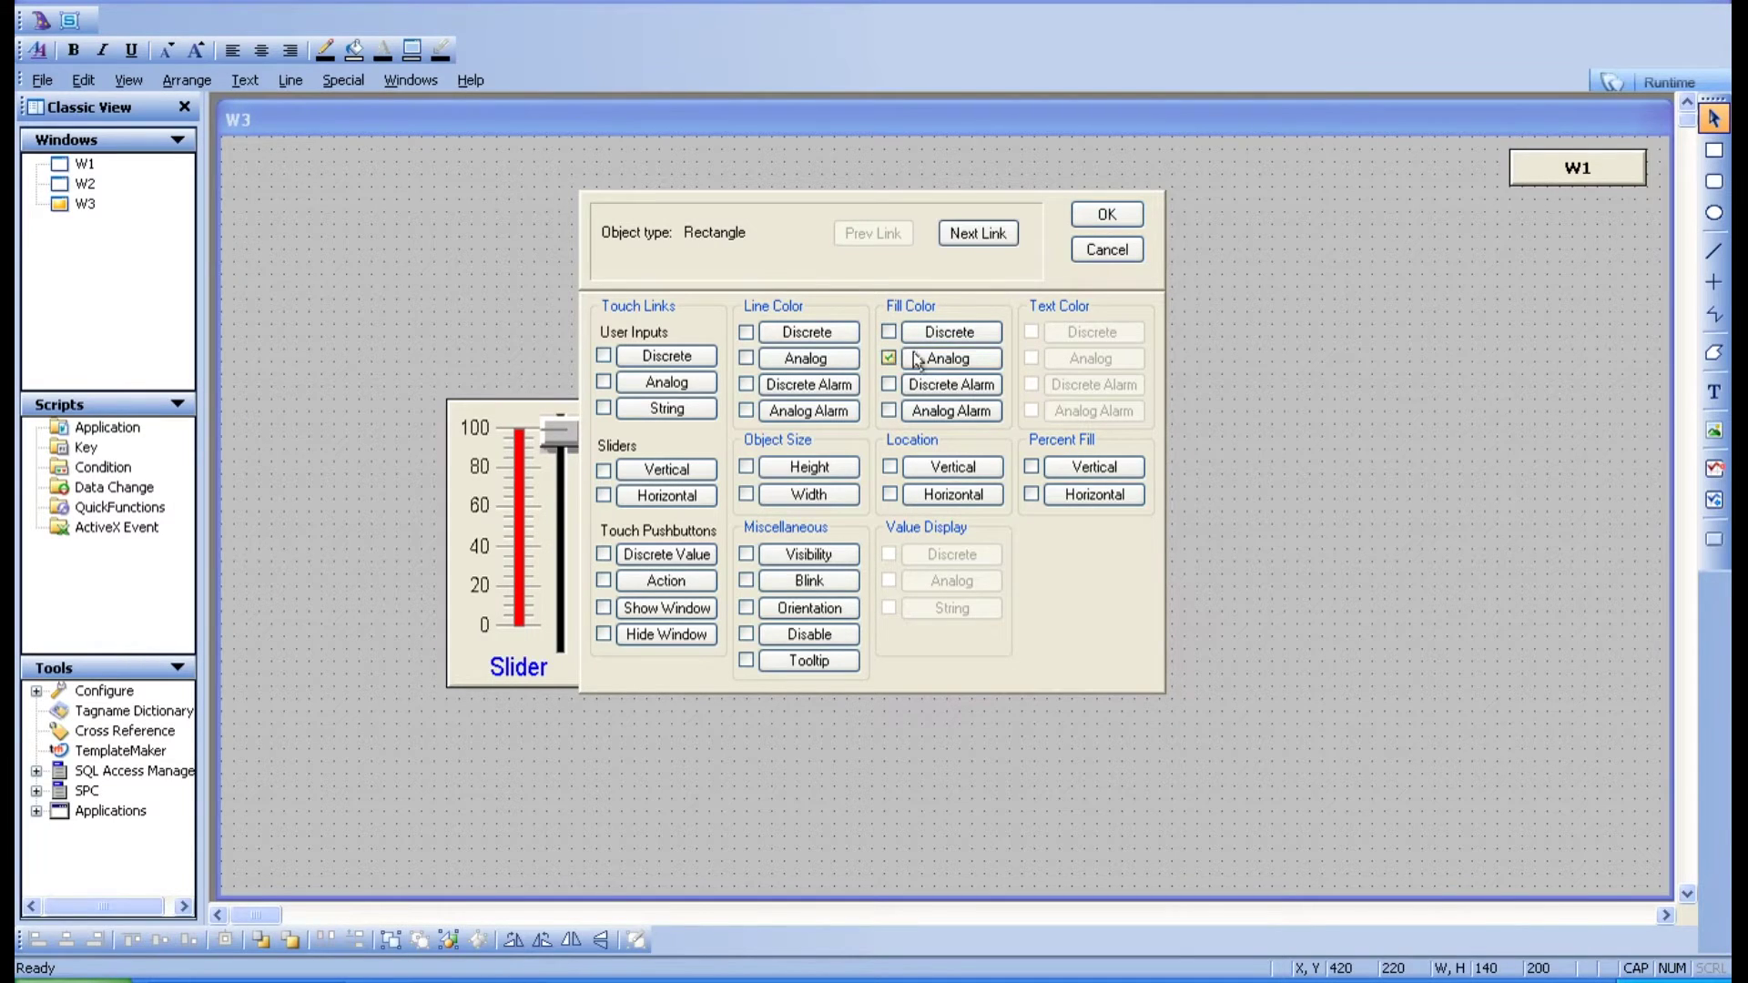
left_click(928, 358)
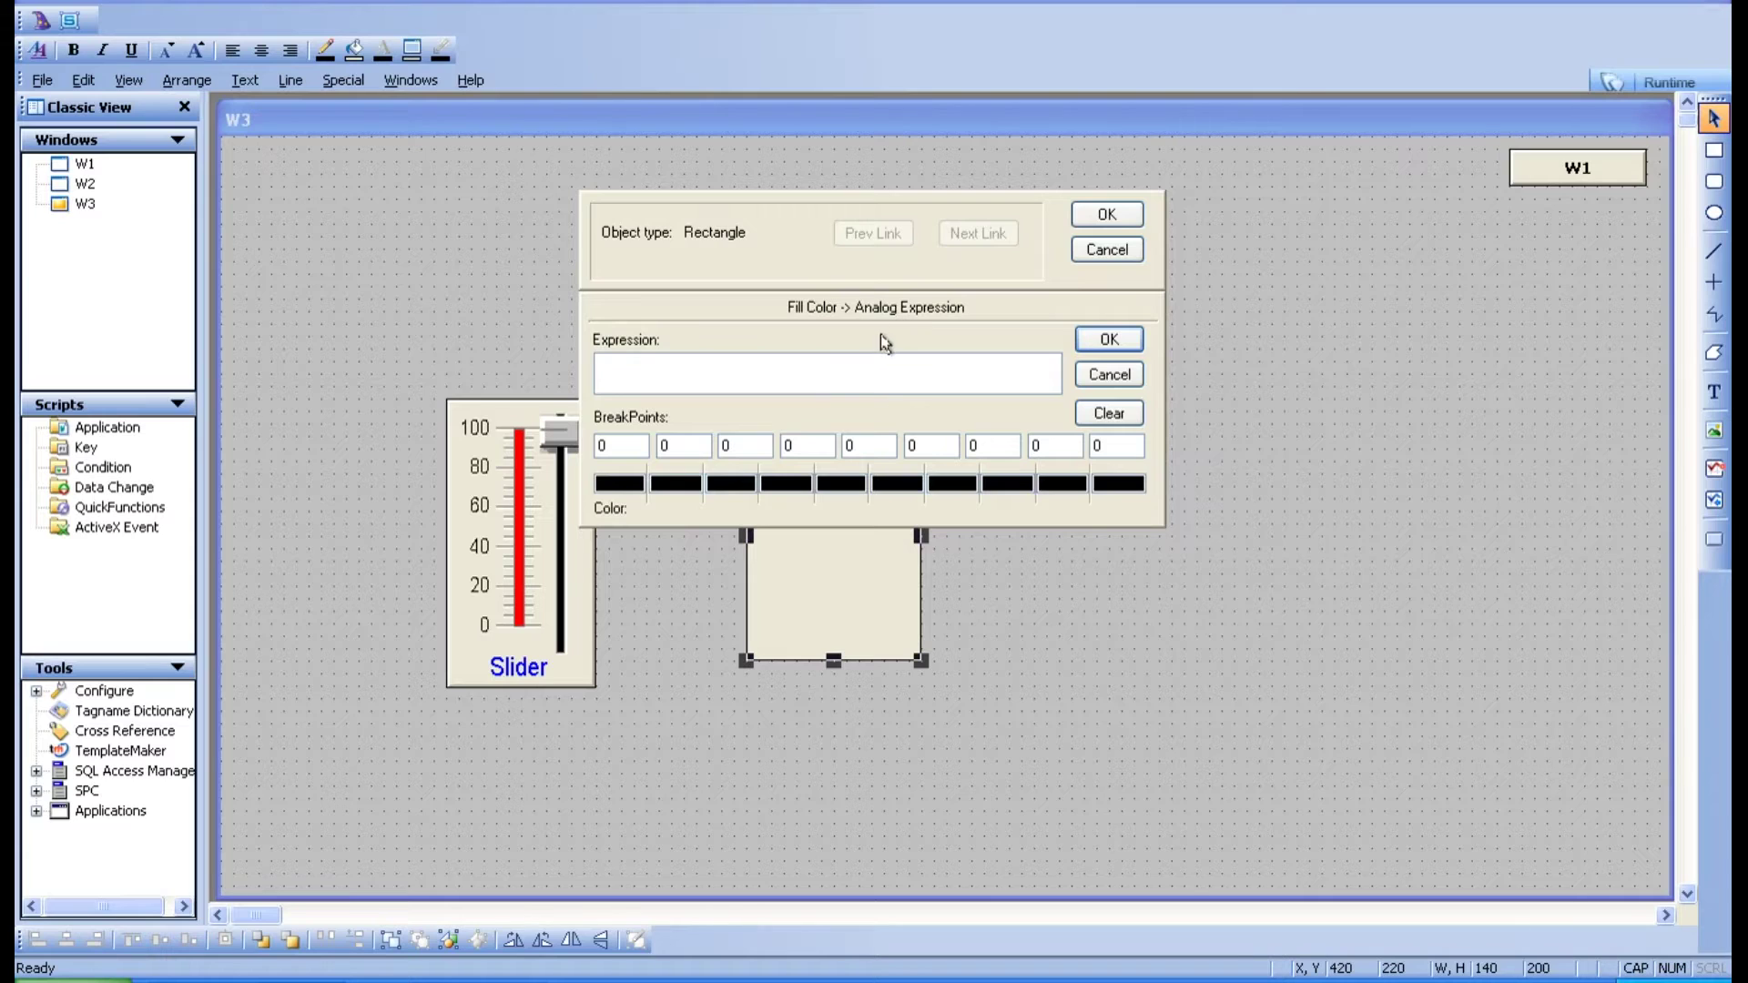
double_click(877, 367)
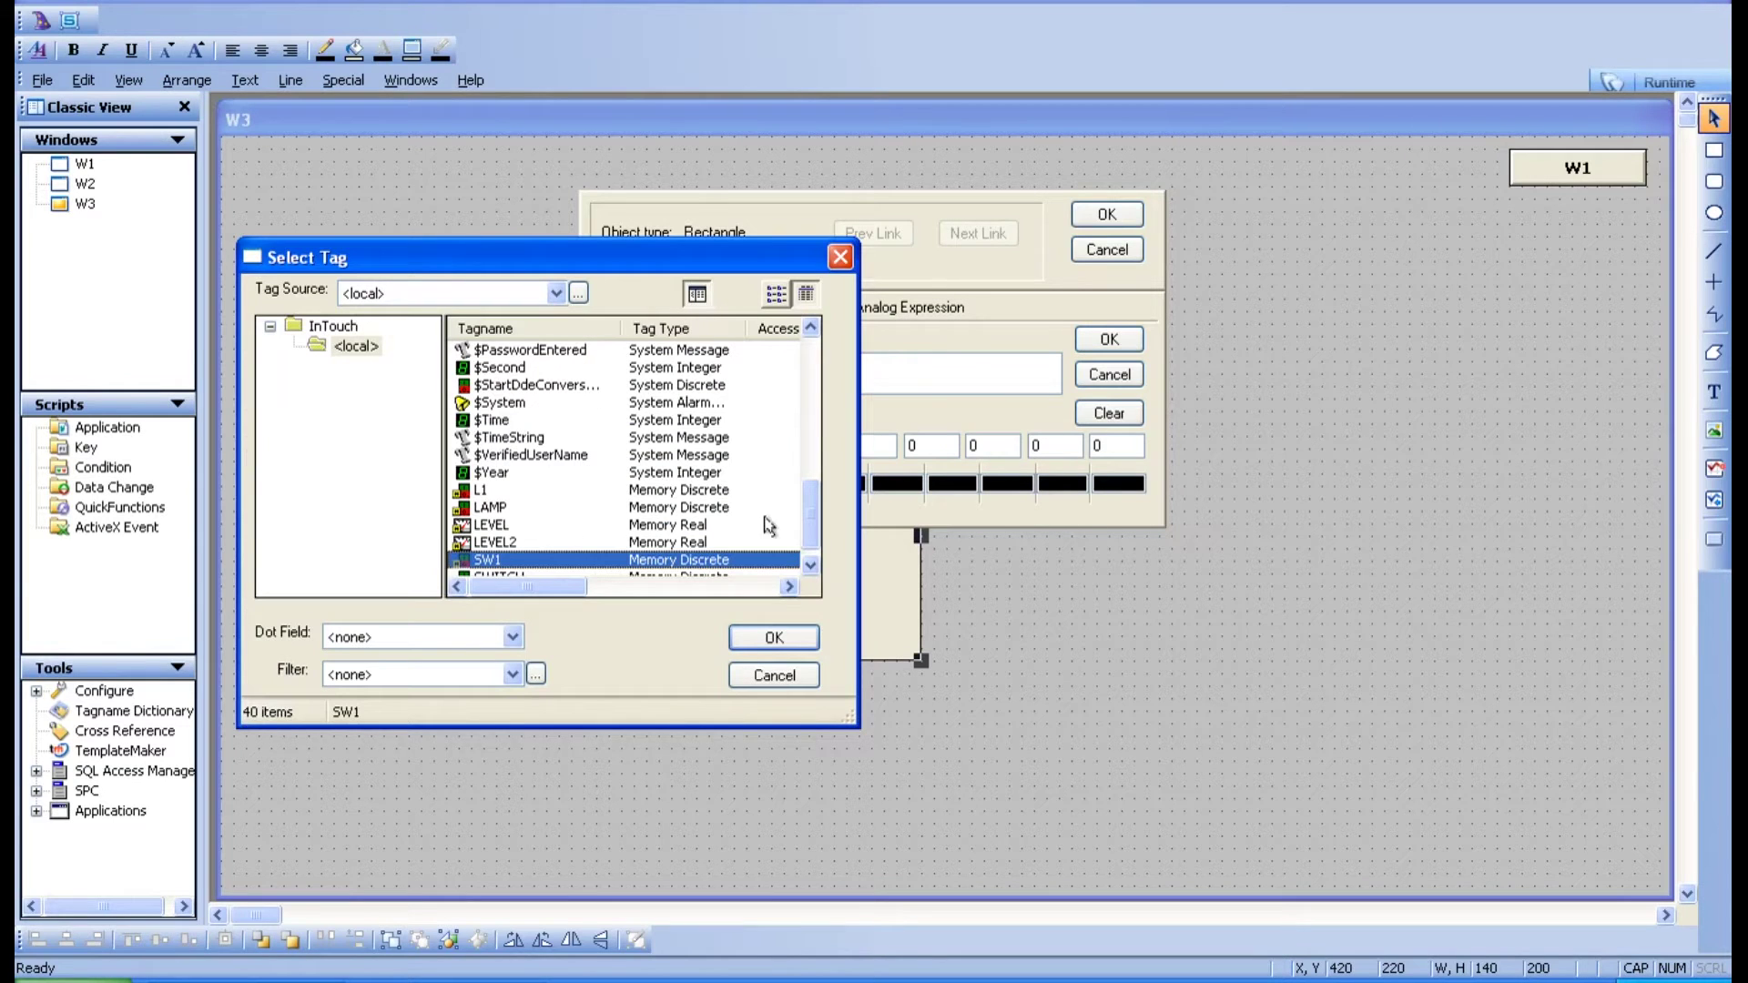
double_click(482, 525)
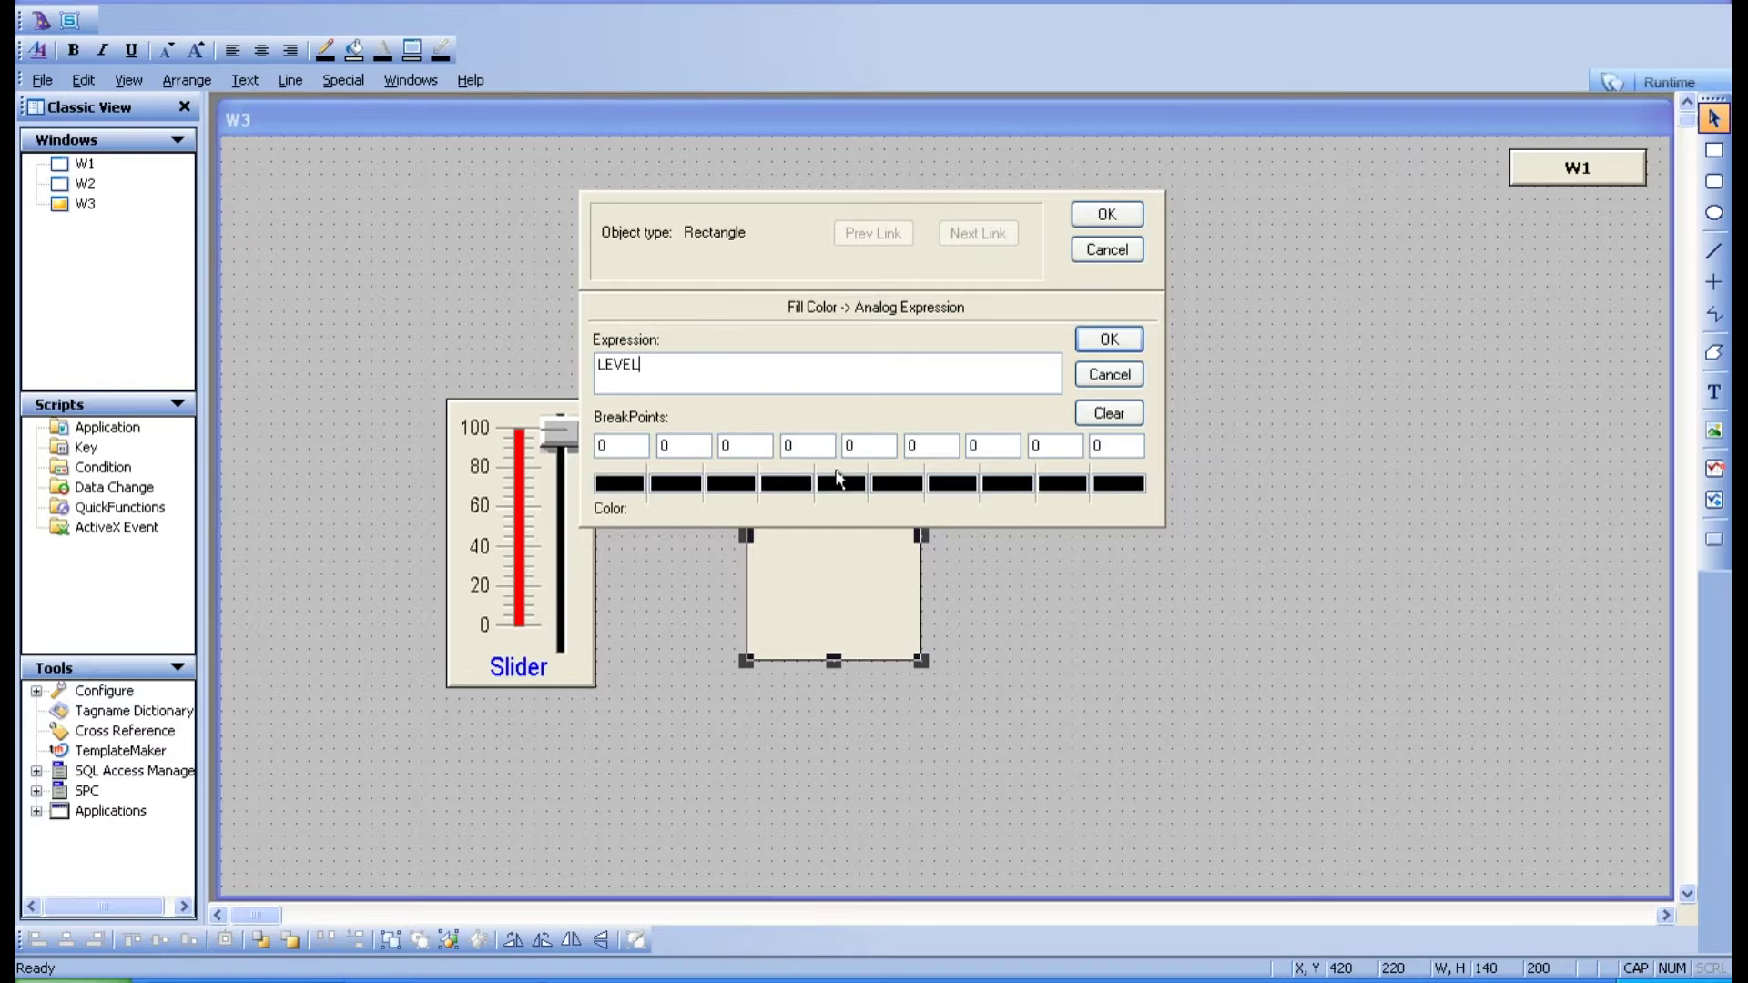
Step: Set the second breakpoint to 10 and color the first two bands red and bright green
double_click(680, 443)
type("10")
left_click(614, 484)
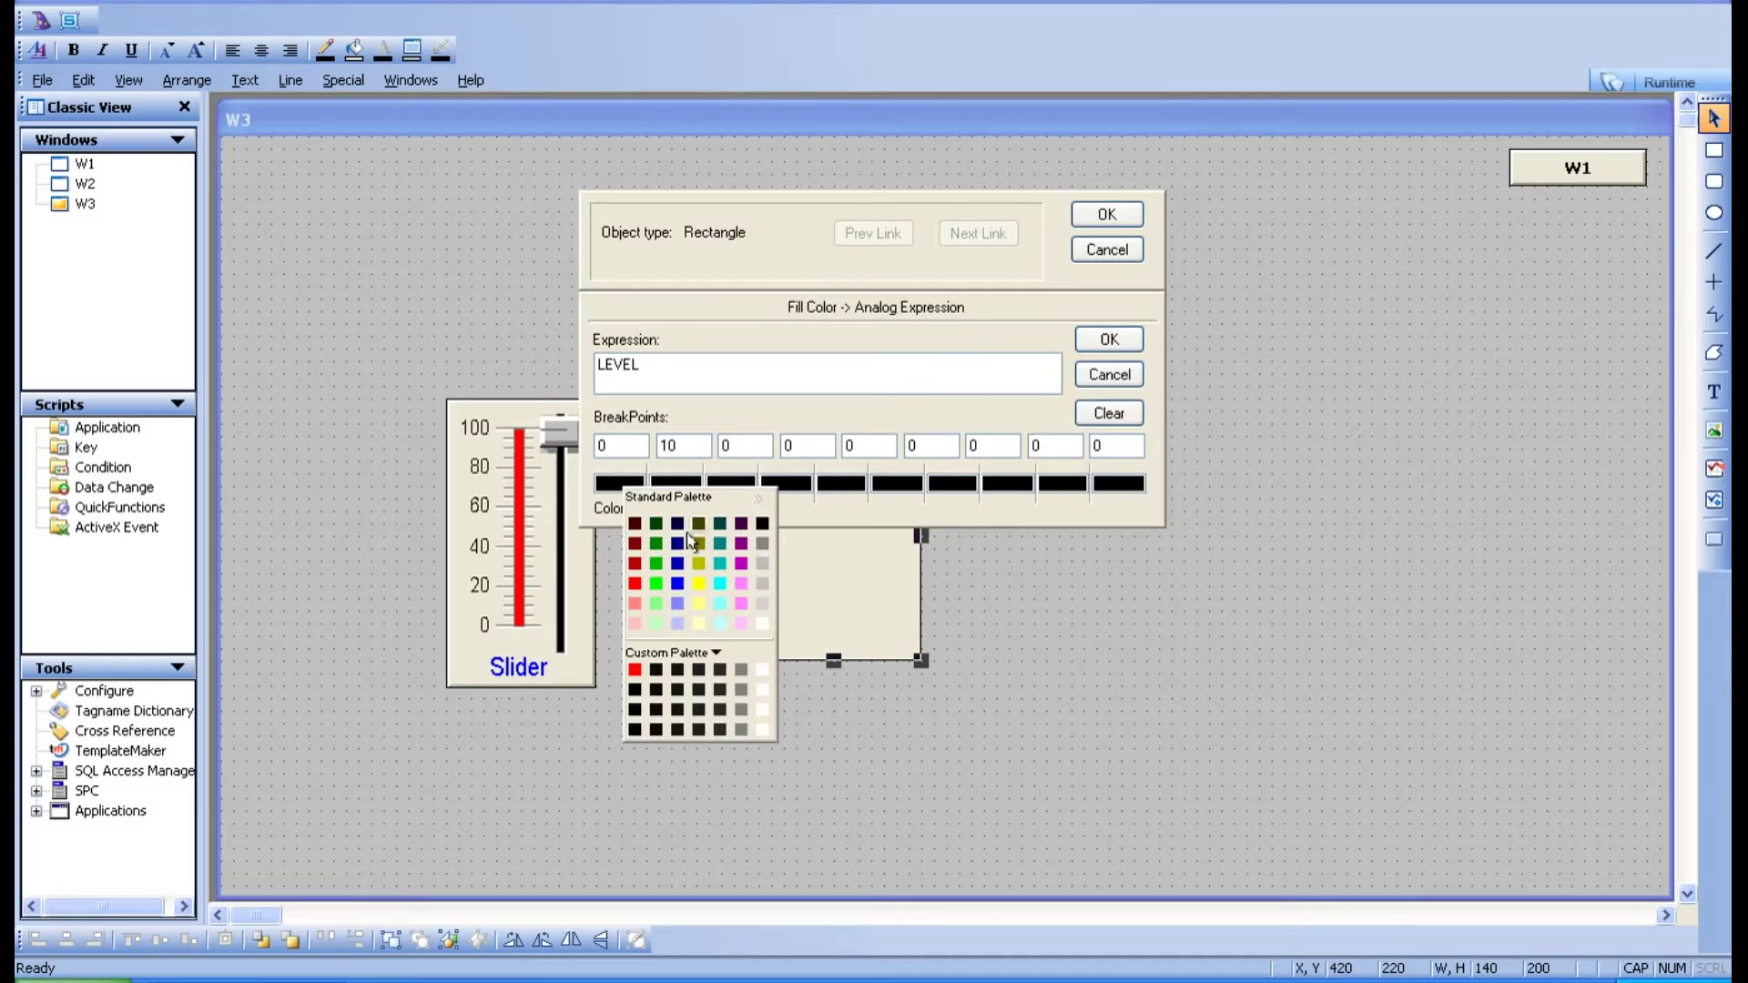
left_click(635, 583)
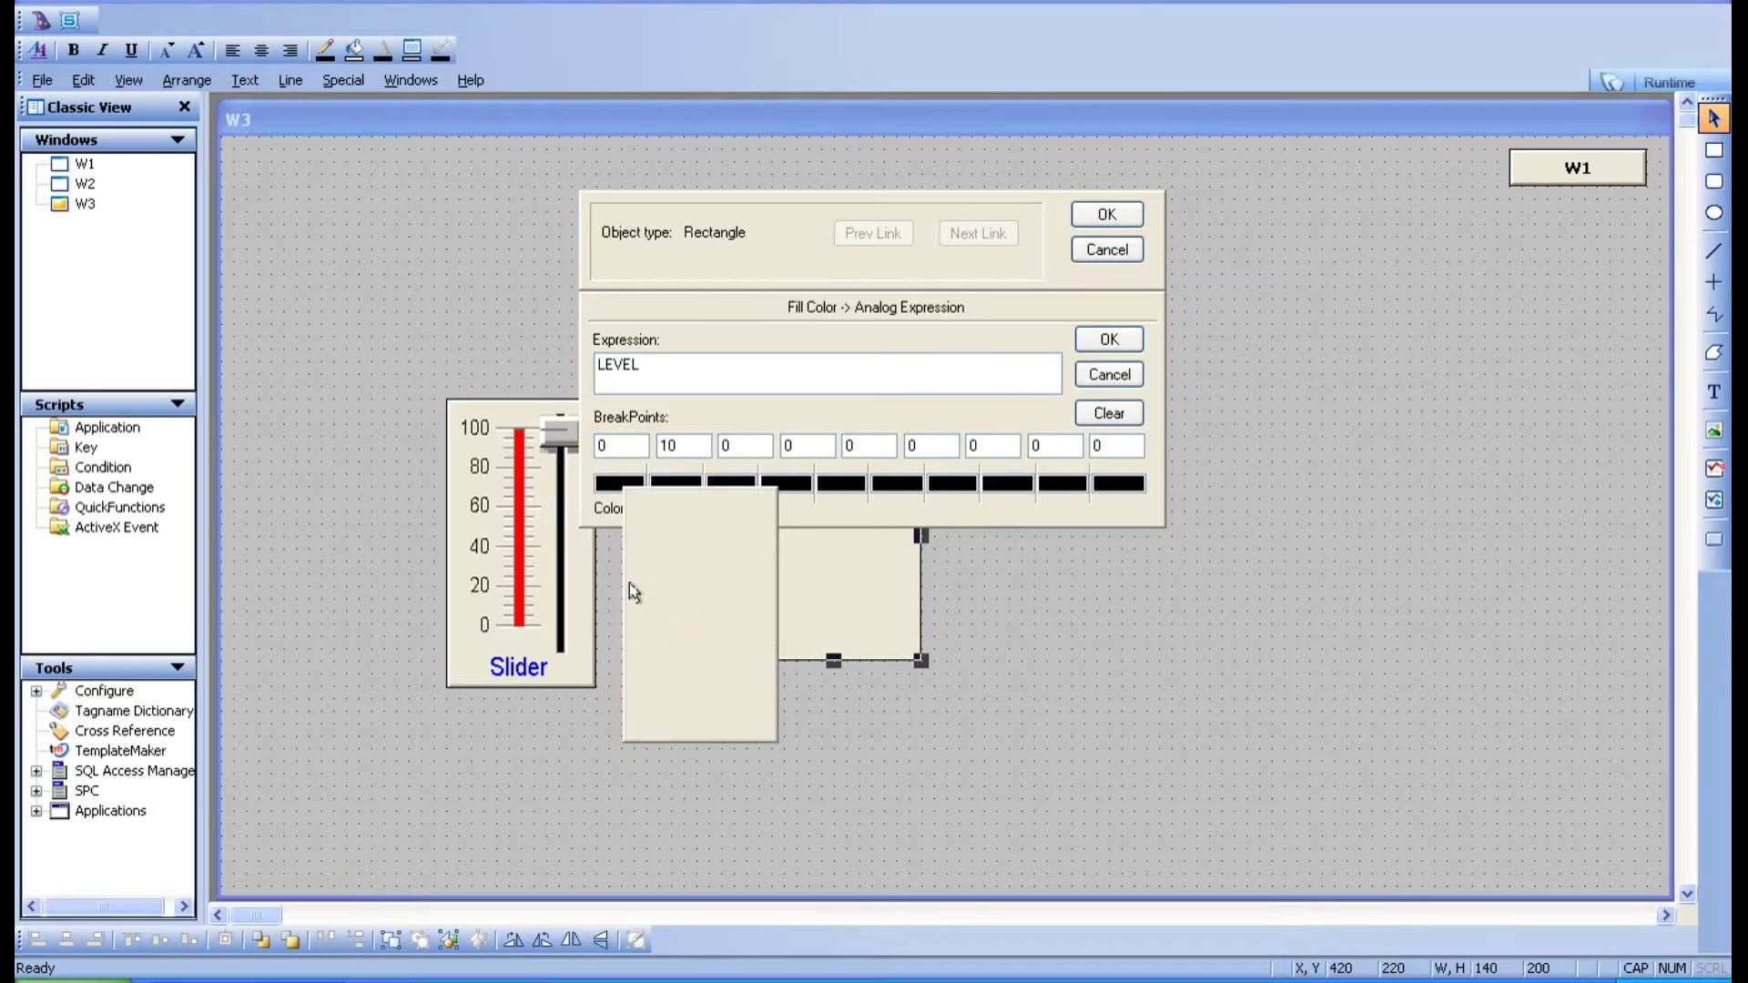
left_click(682, 483)
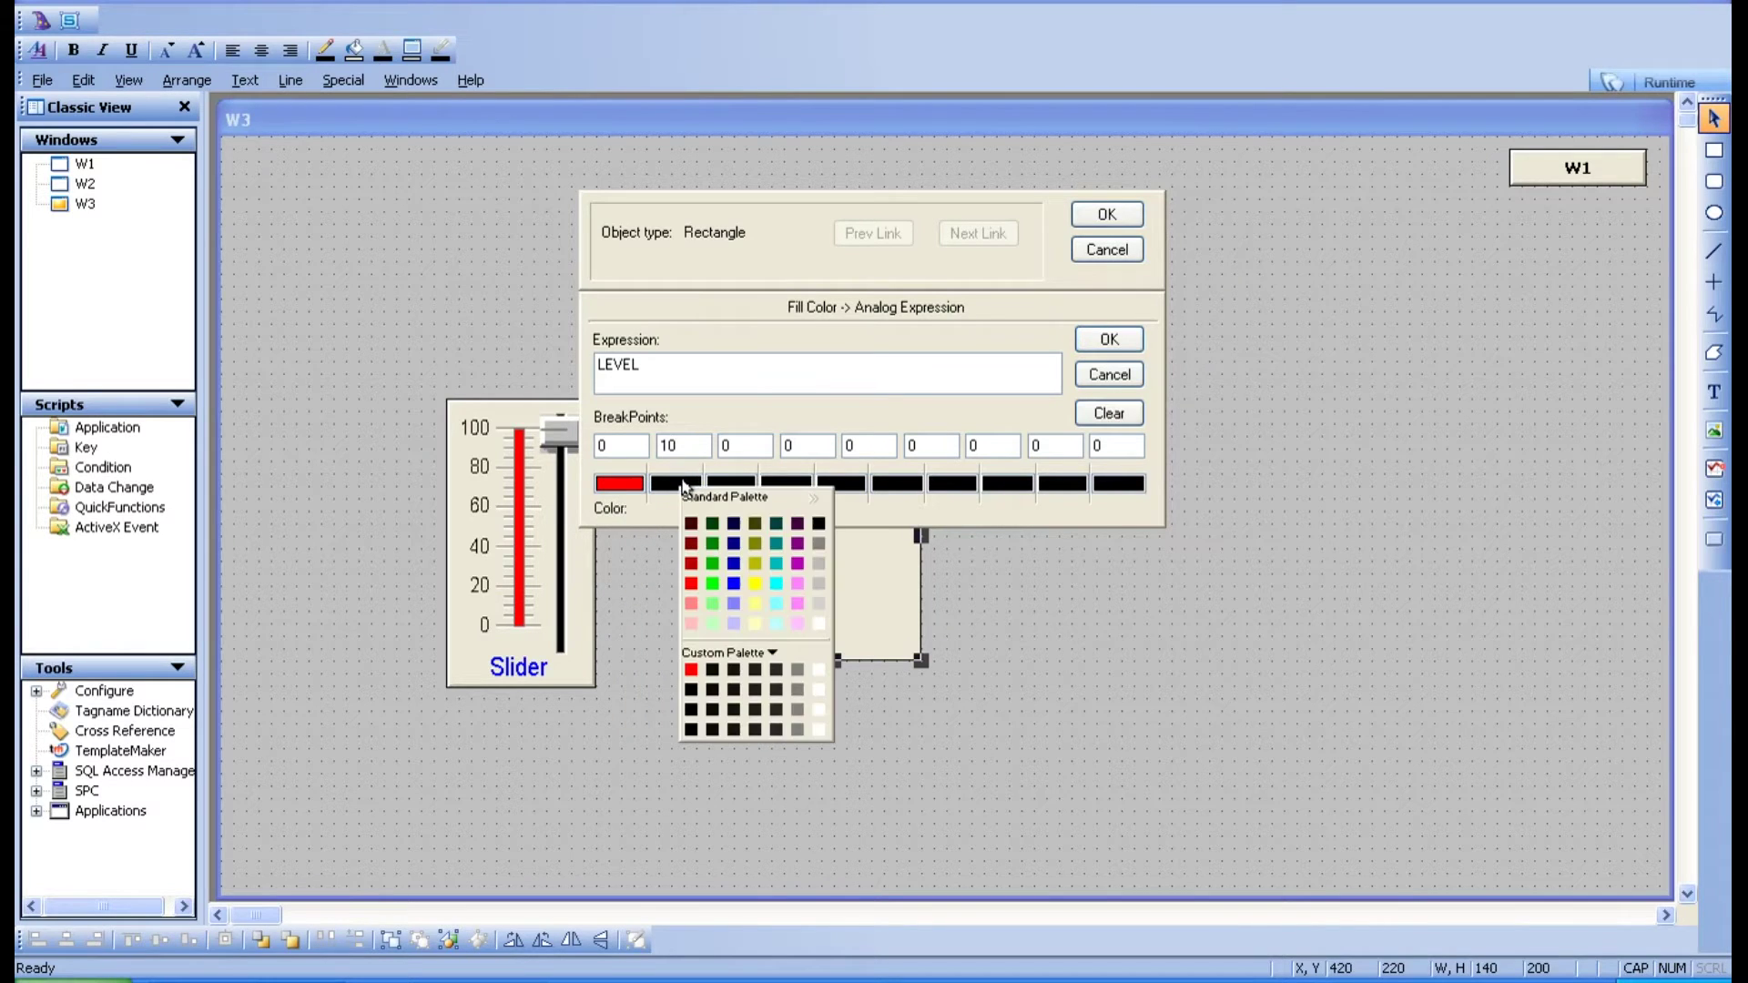
left_click(713, 584)
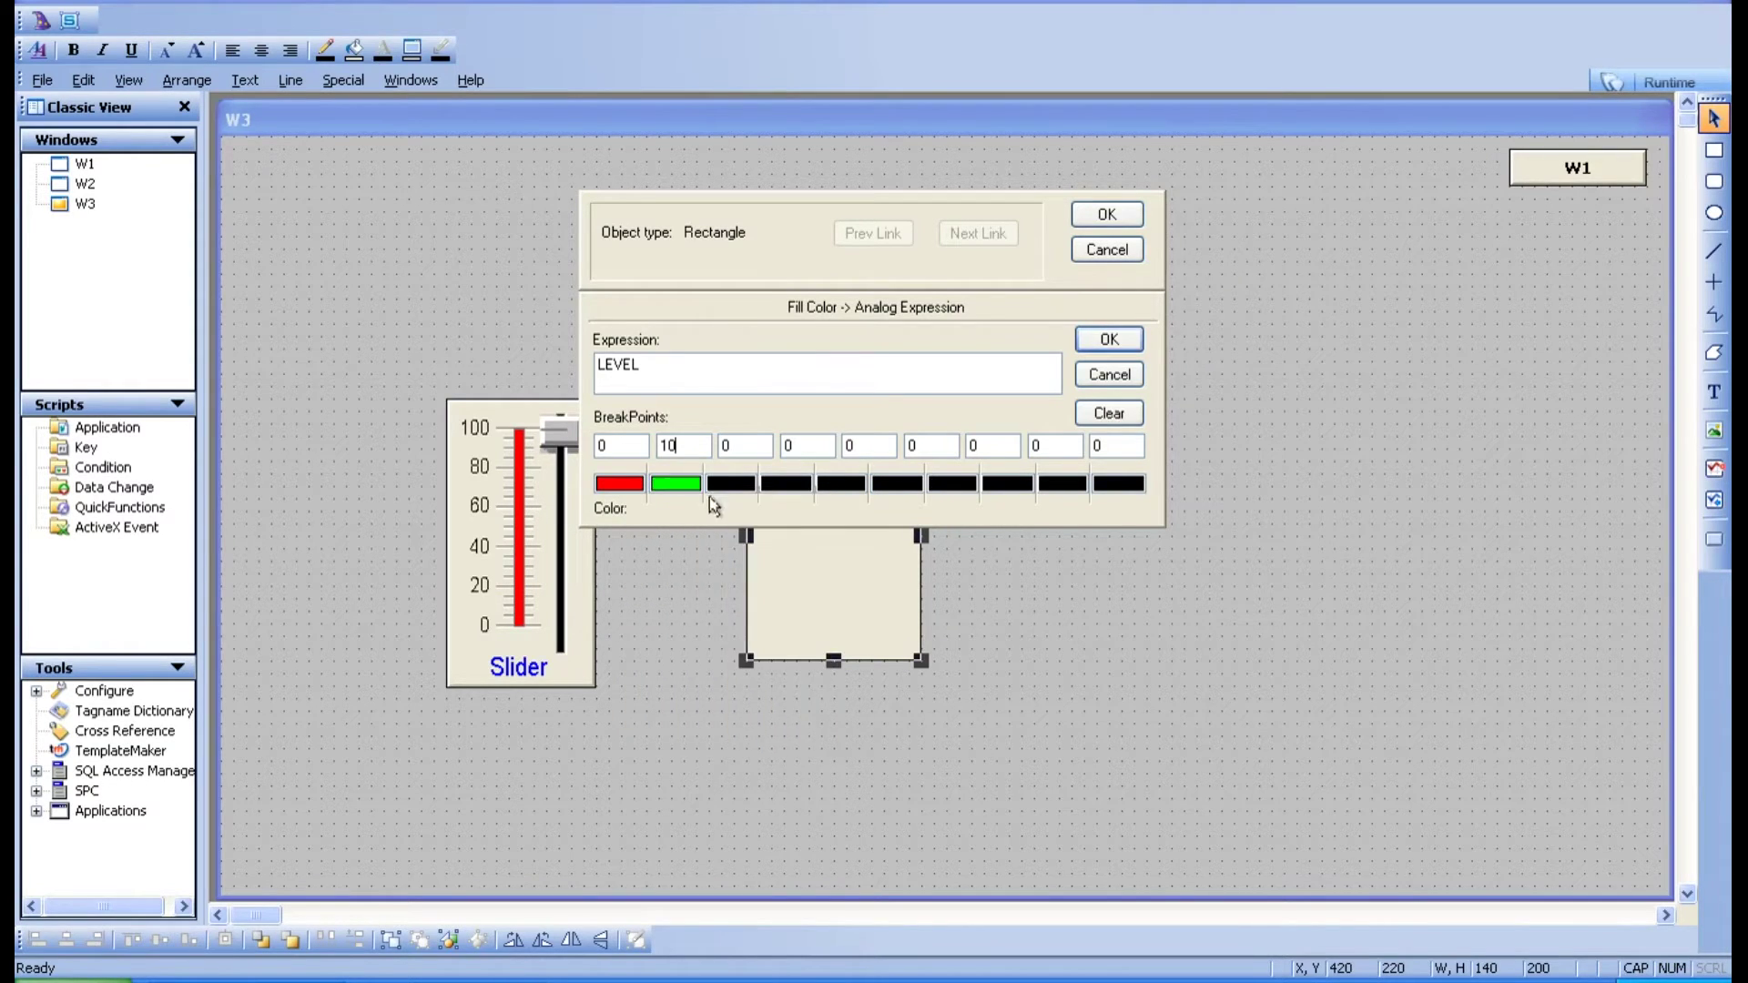
Step: Set the remaining fill color breakpoints to 20, 30, 50, 60, 80, 90 and 100
double_click(753, 448)
type("20")
double_click(786, 446)
type("30")
double_click(846, 447)
type("50")
double_click(907, 446)
type("60")
double_click(970, 446)
type("80")
double_click(1034, 445)
type("90")
double_click(1098, 446)
type("100")
Step: Color the other bands dark yellow, cyan, purple, pale yellow, light green, blue, pink and bright green, and accept the rectangle's links
left_click(737, 483)
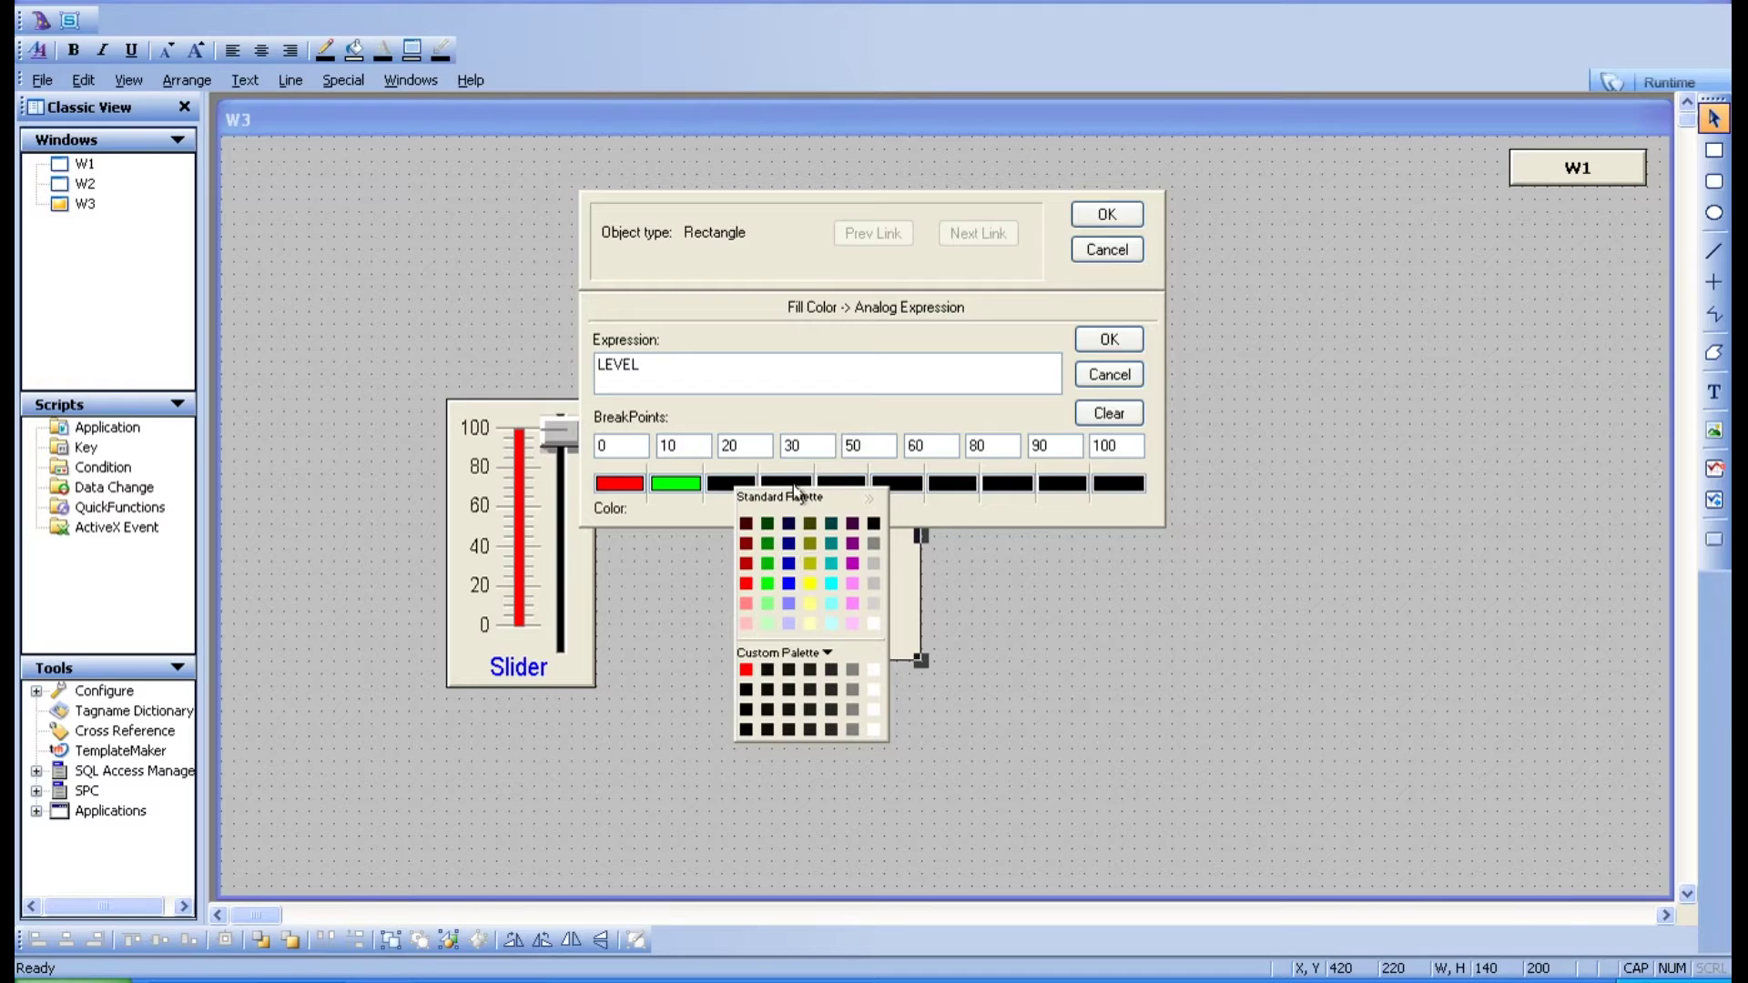
left_click(809, 564)
left_click(788, 484)
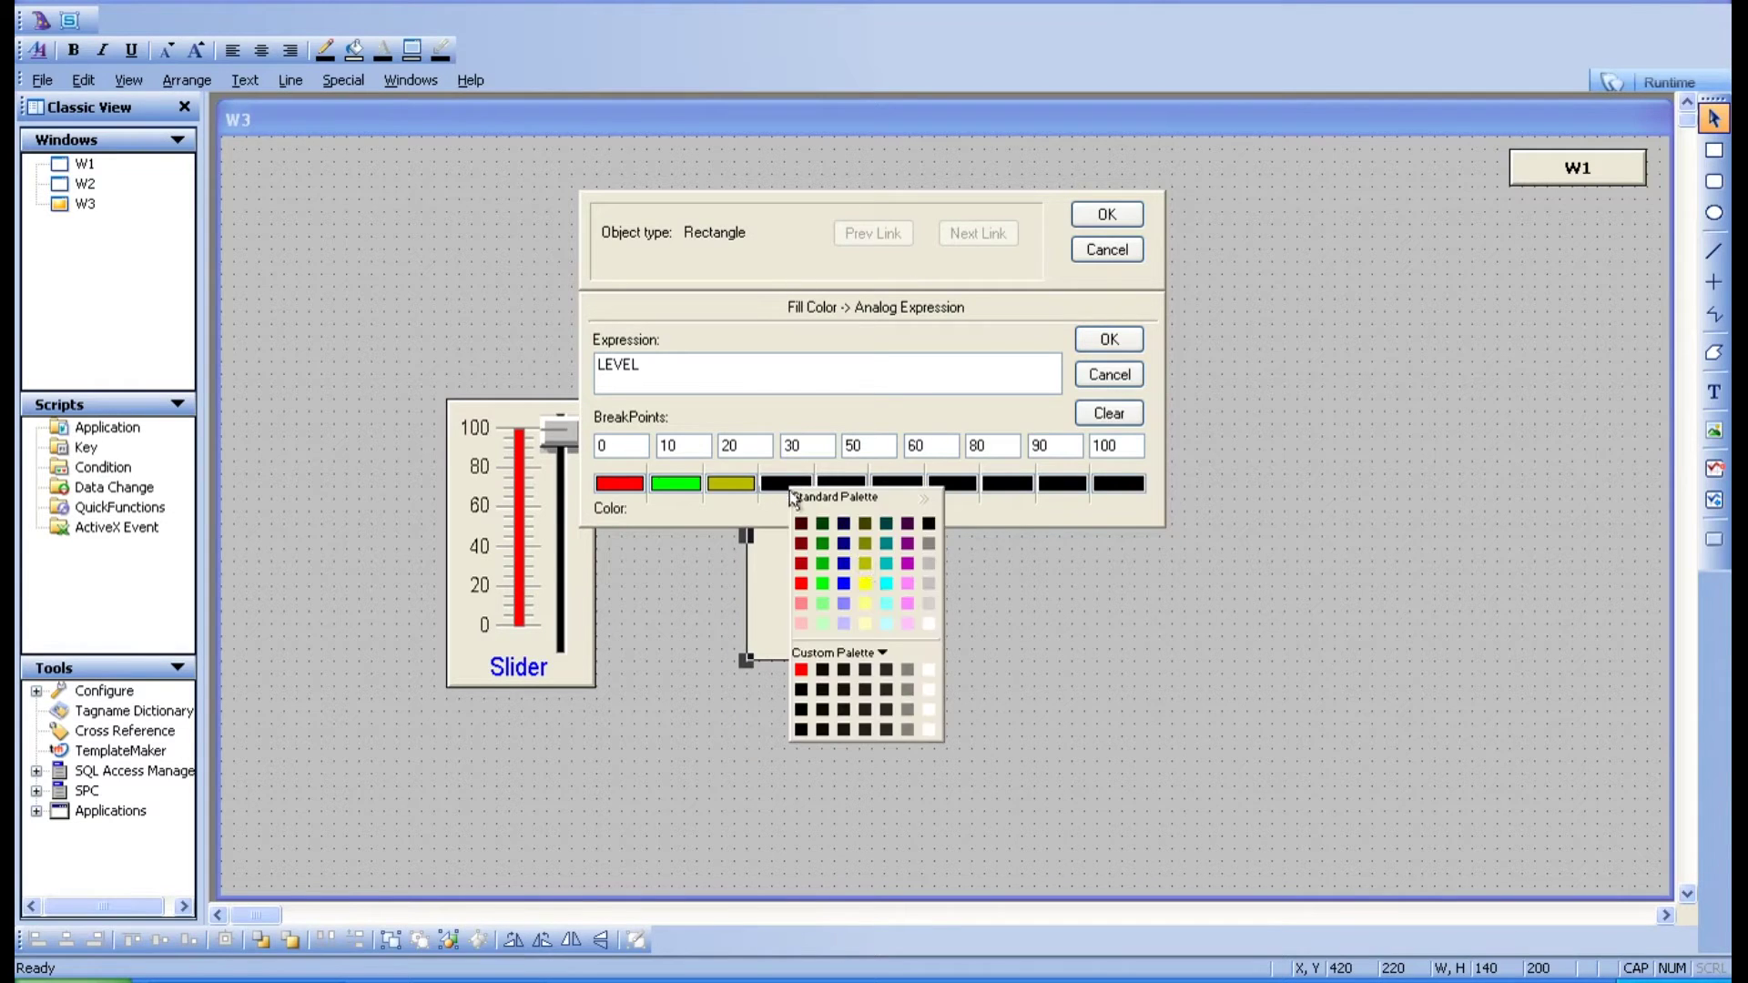
left_click(880, 585)
left_click(833, 483)
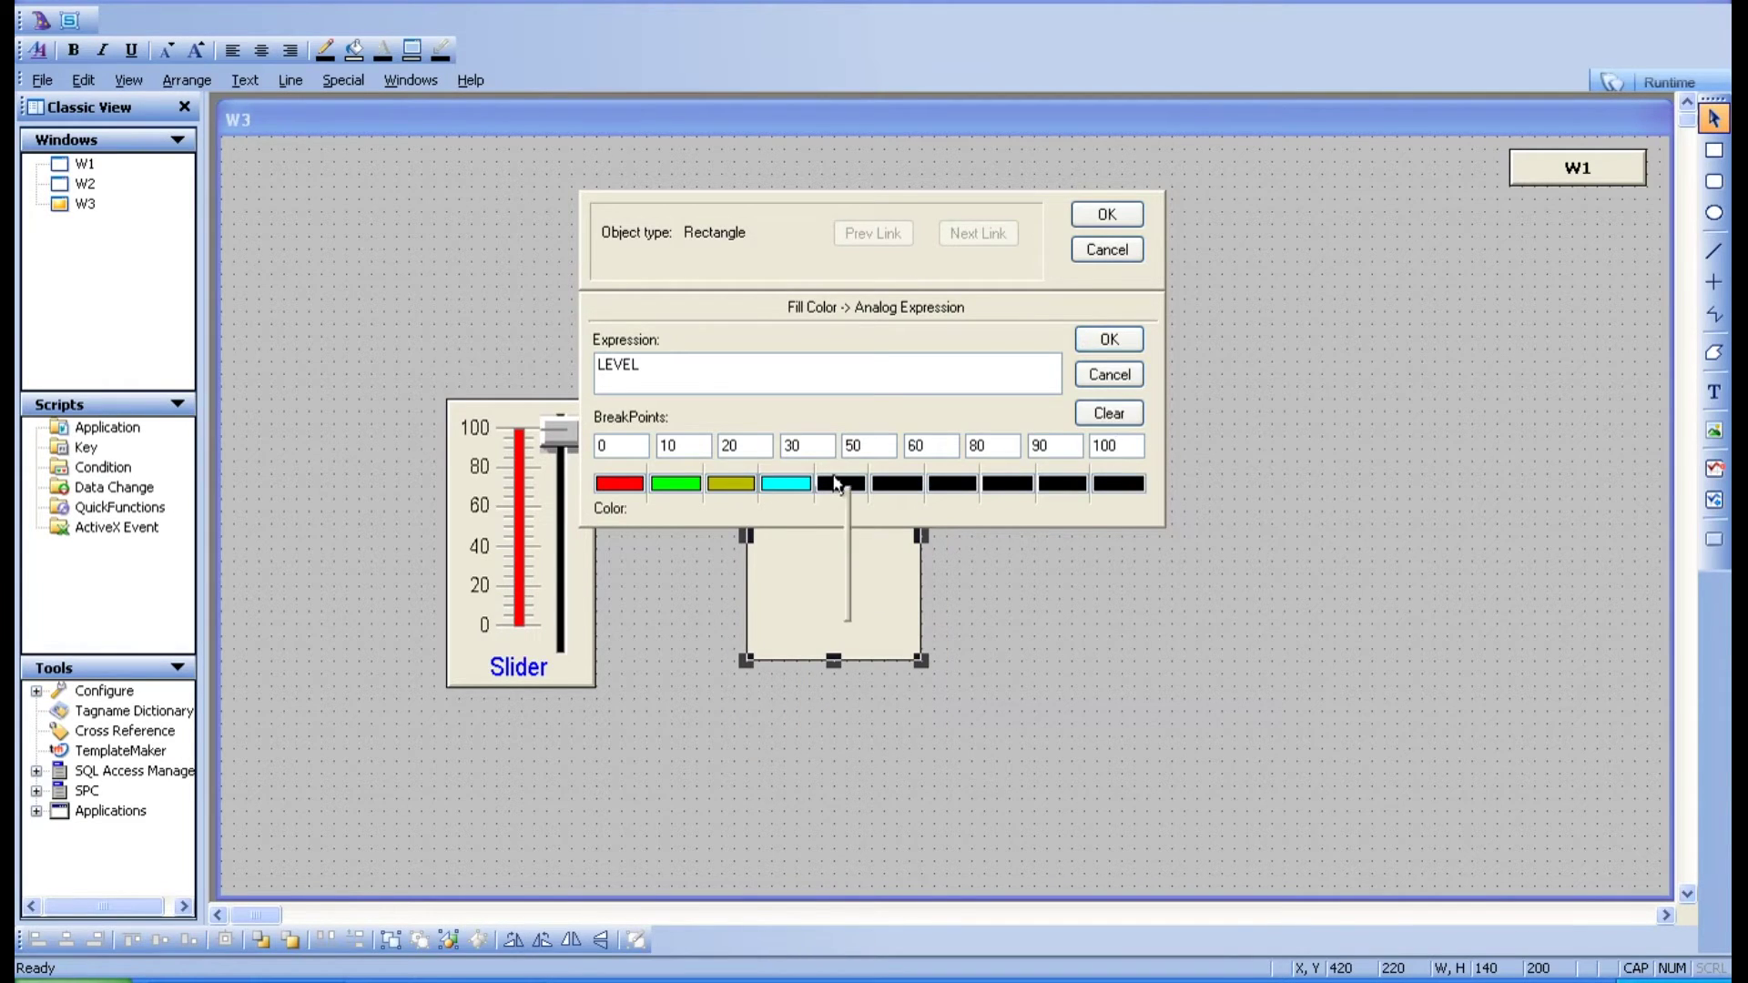
left_click(964, 546)
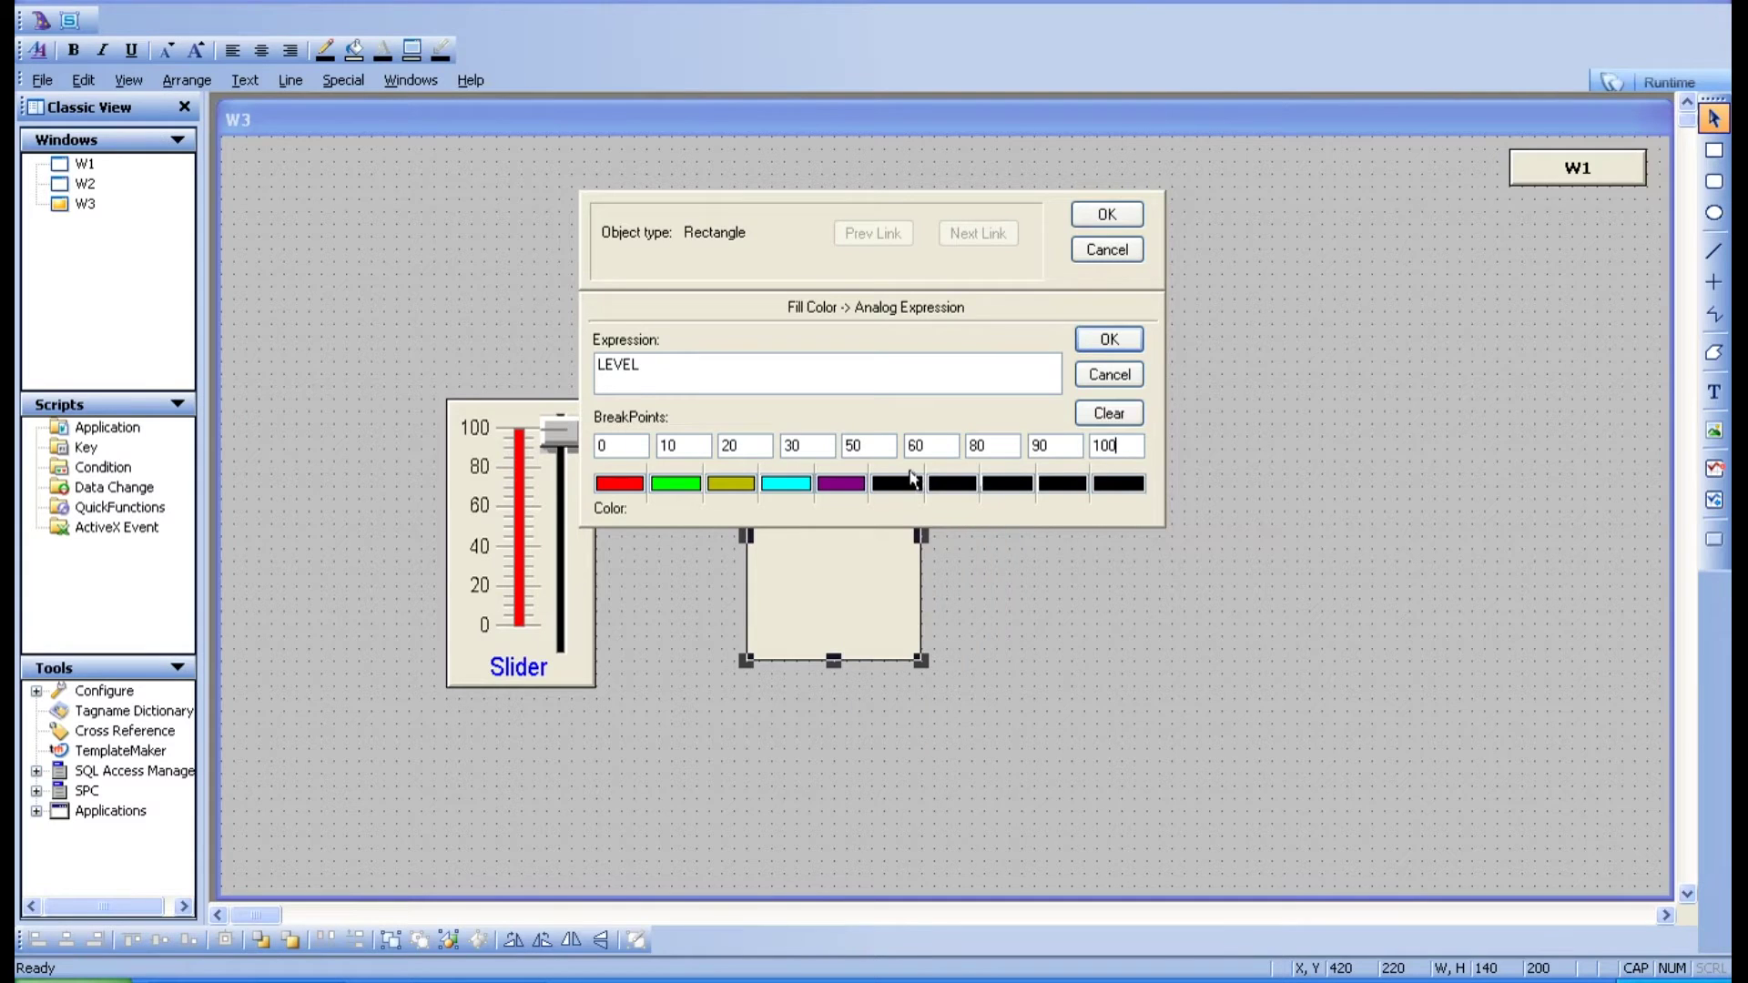
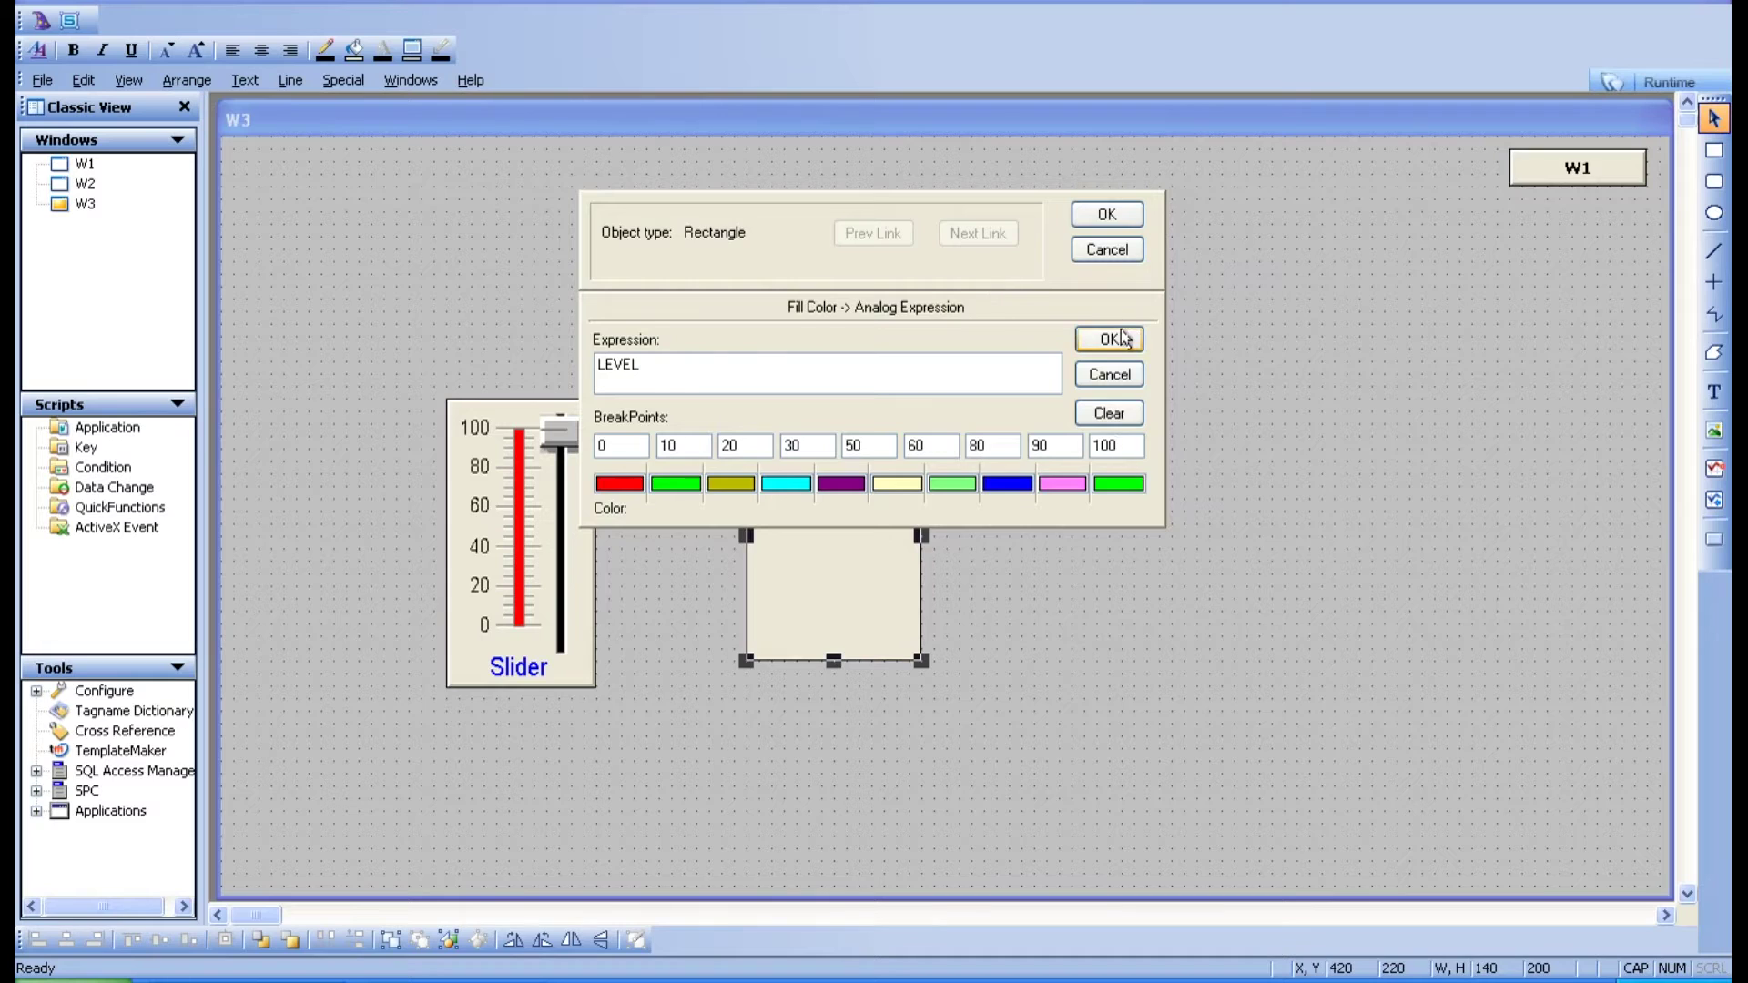
left_click(1107, 216)
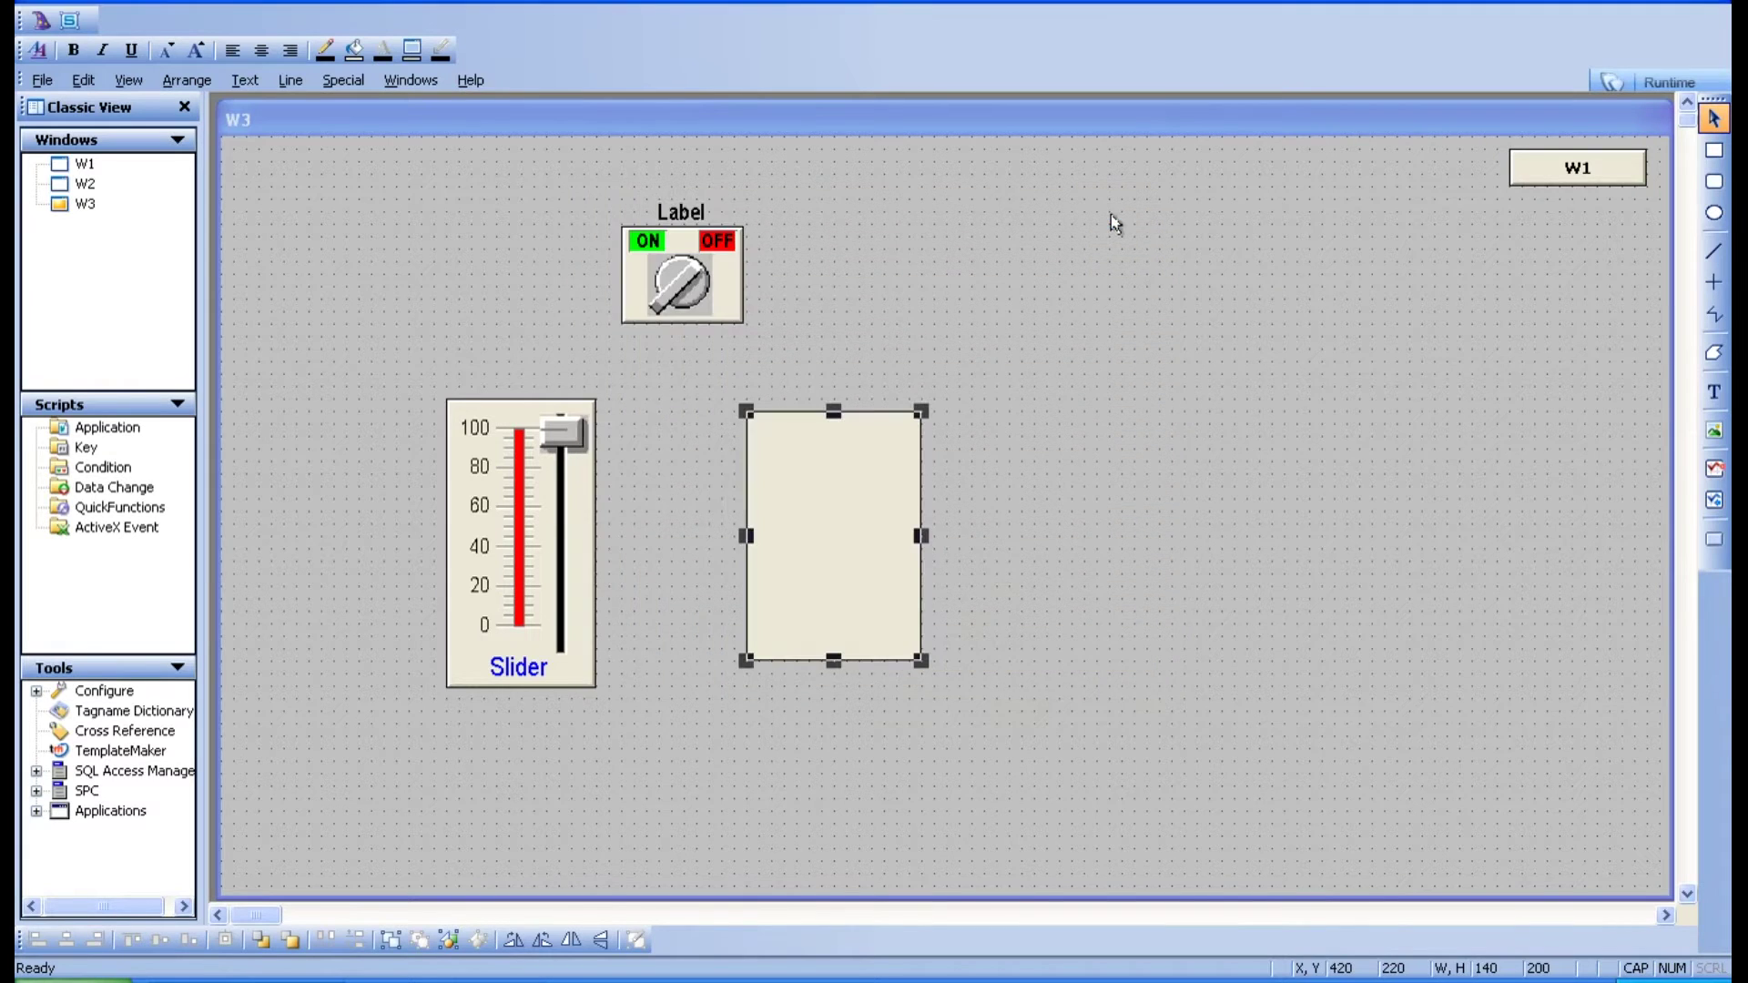
left_click(1124, 273)
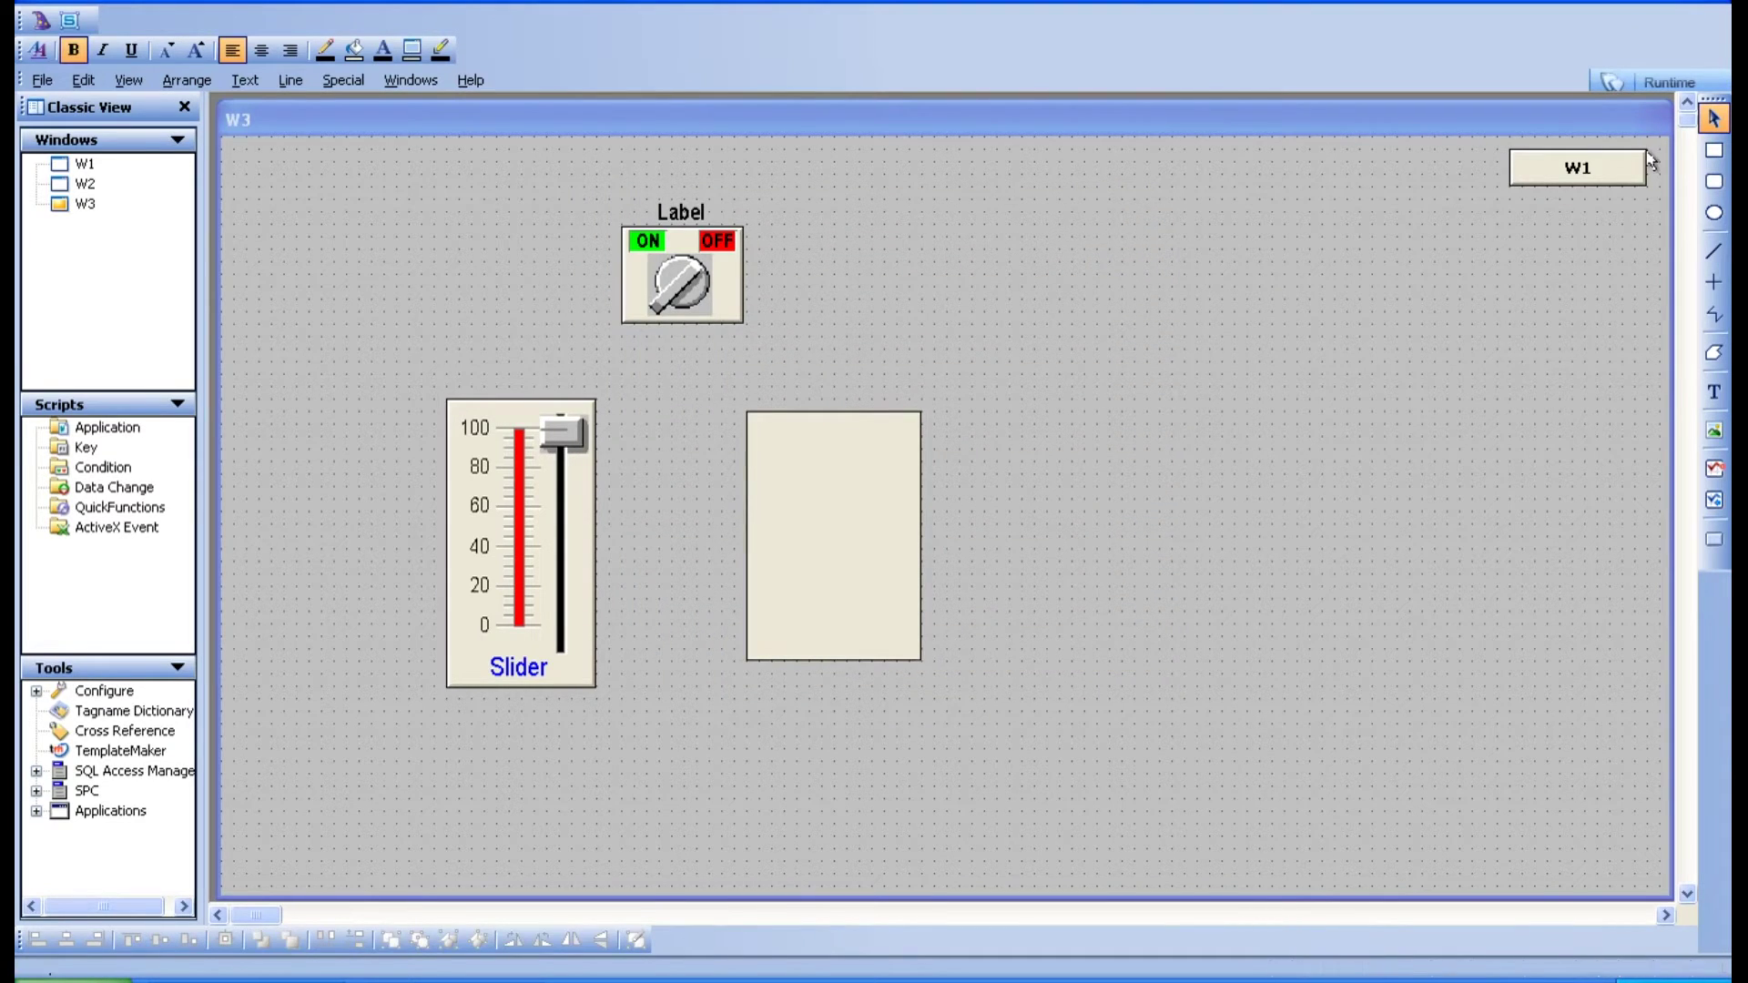
Step: Start runtime and raise the slider in W3 gradually from 0 to 100 to test the rectangle's analog fill color
left_click(1670, 88)
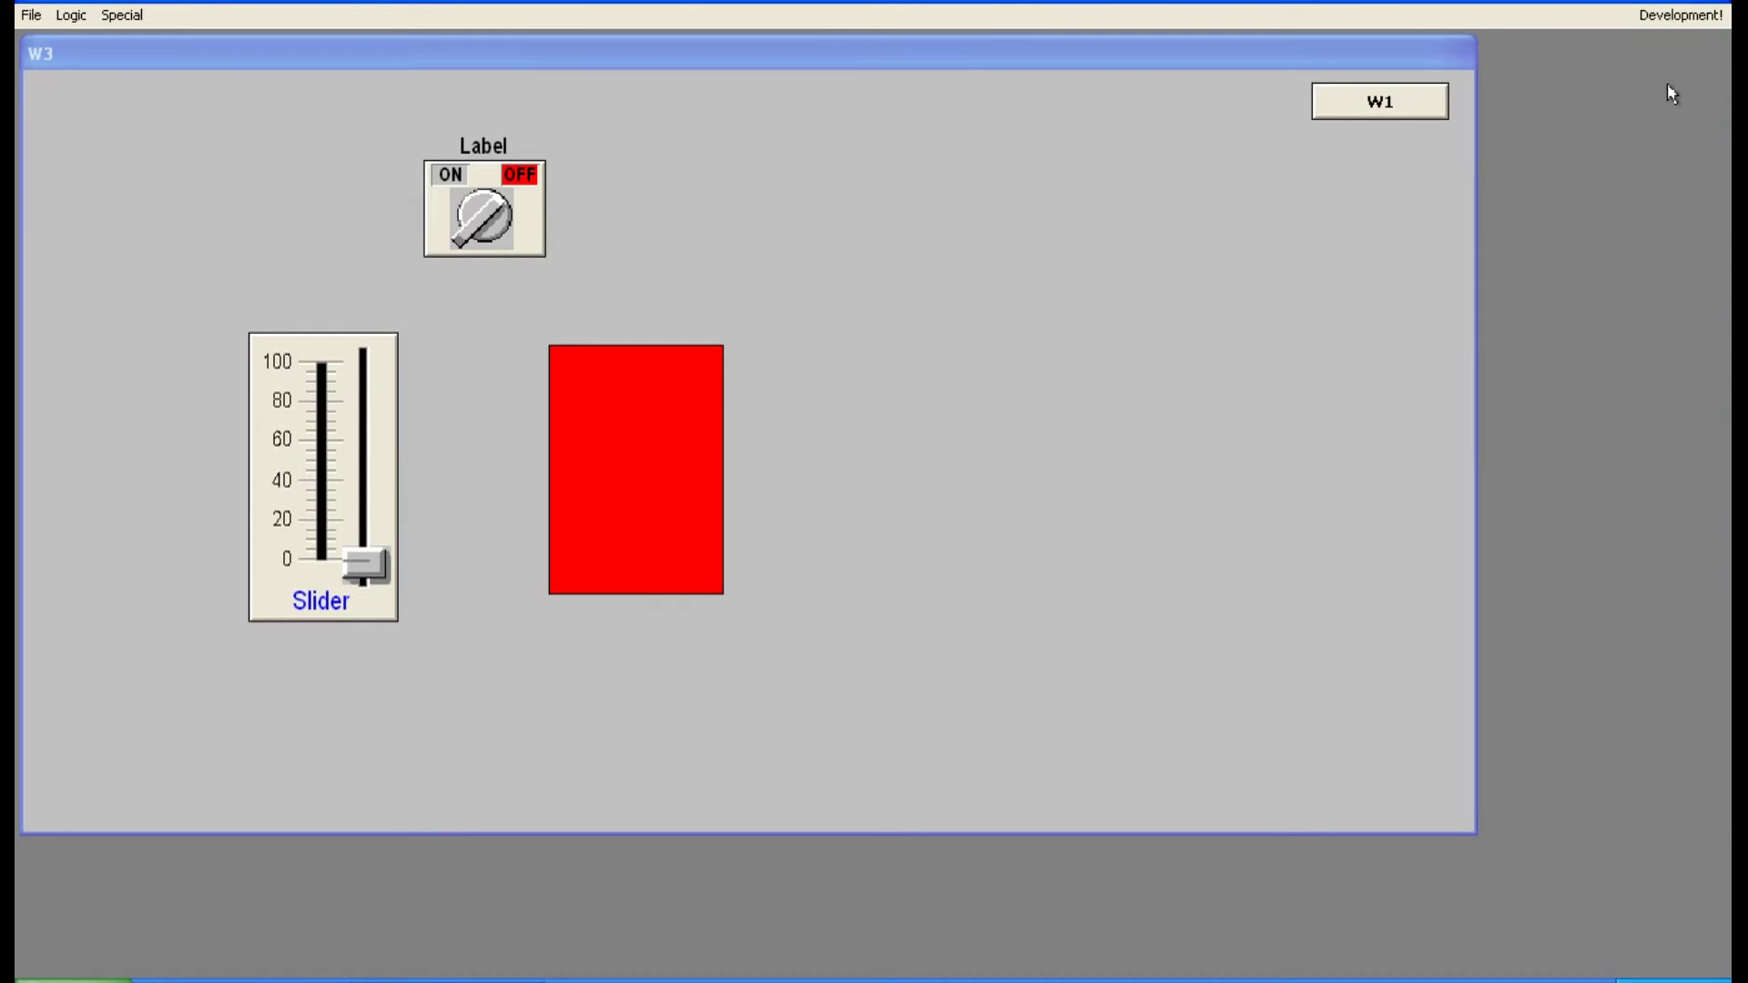
left_click(372, 553)
left_click_drag(369, 542, 366, 519)
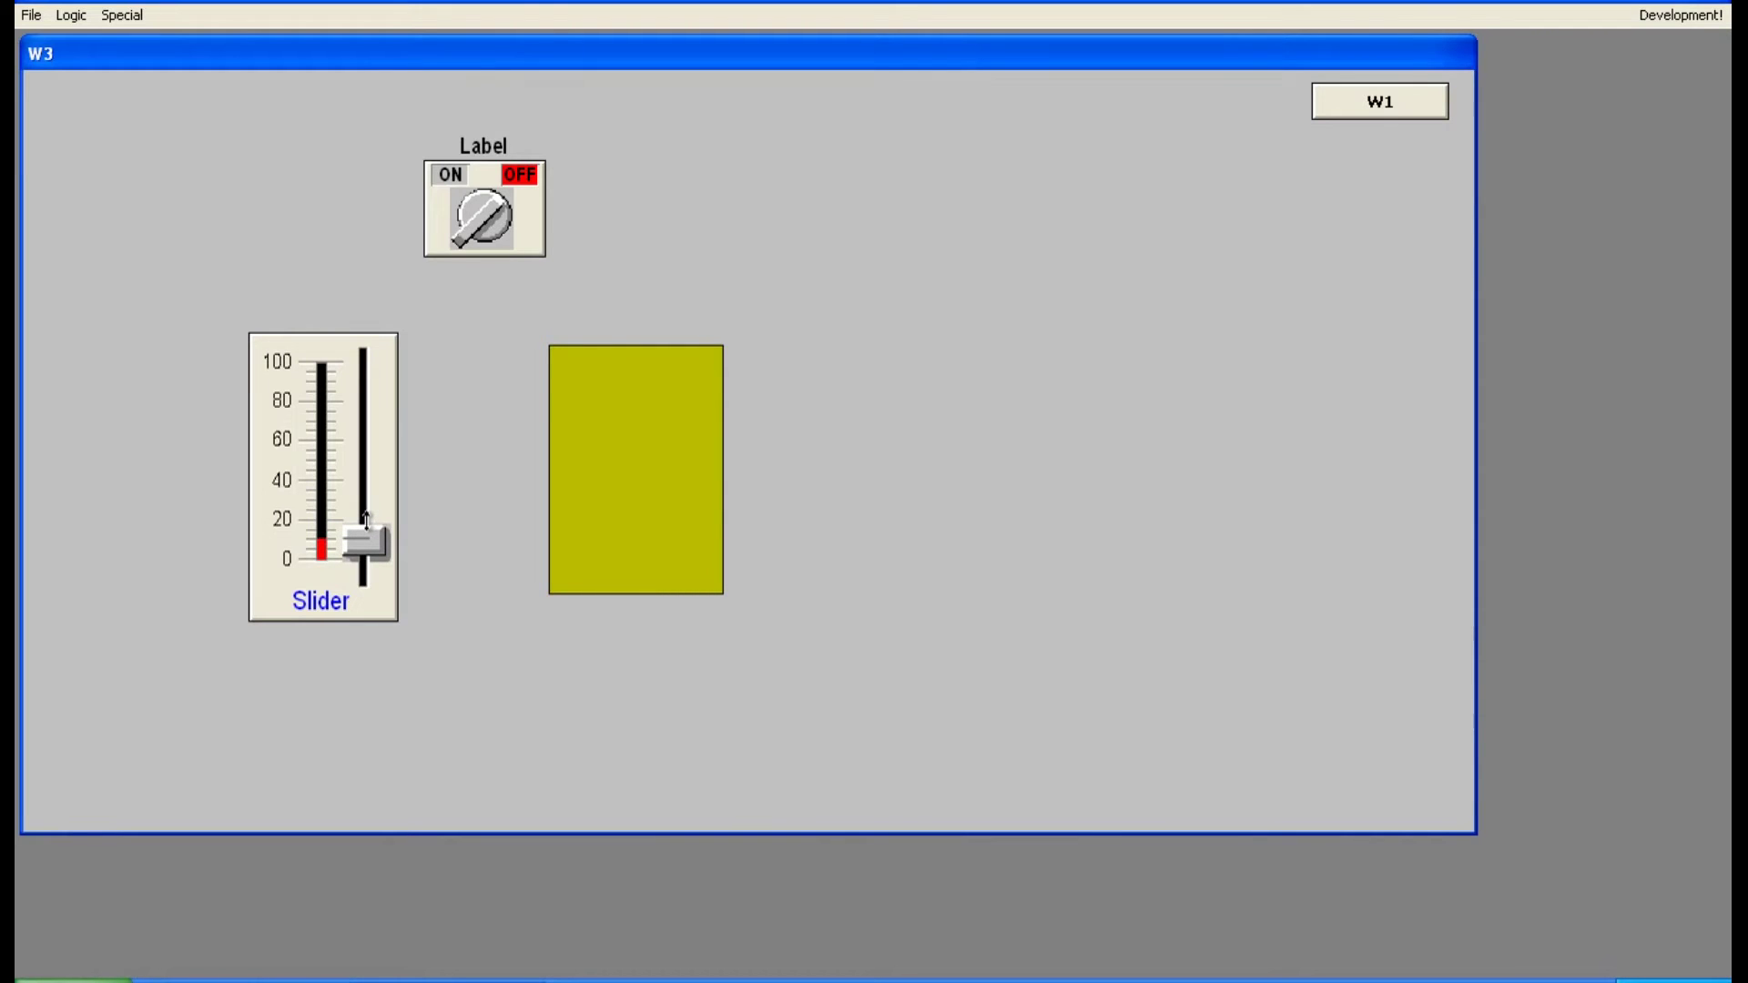
left_click_drag(367, 519, 363, 501)
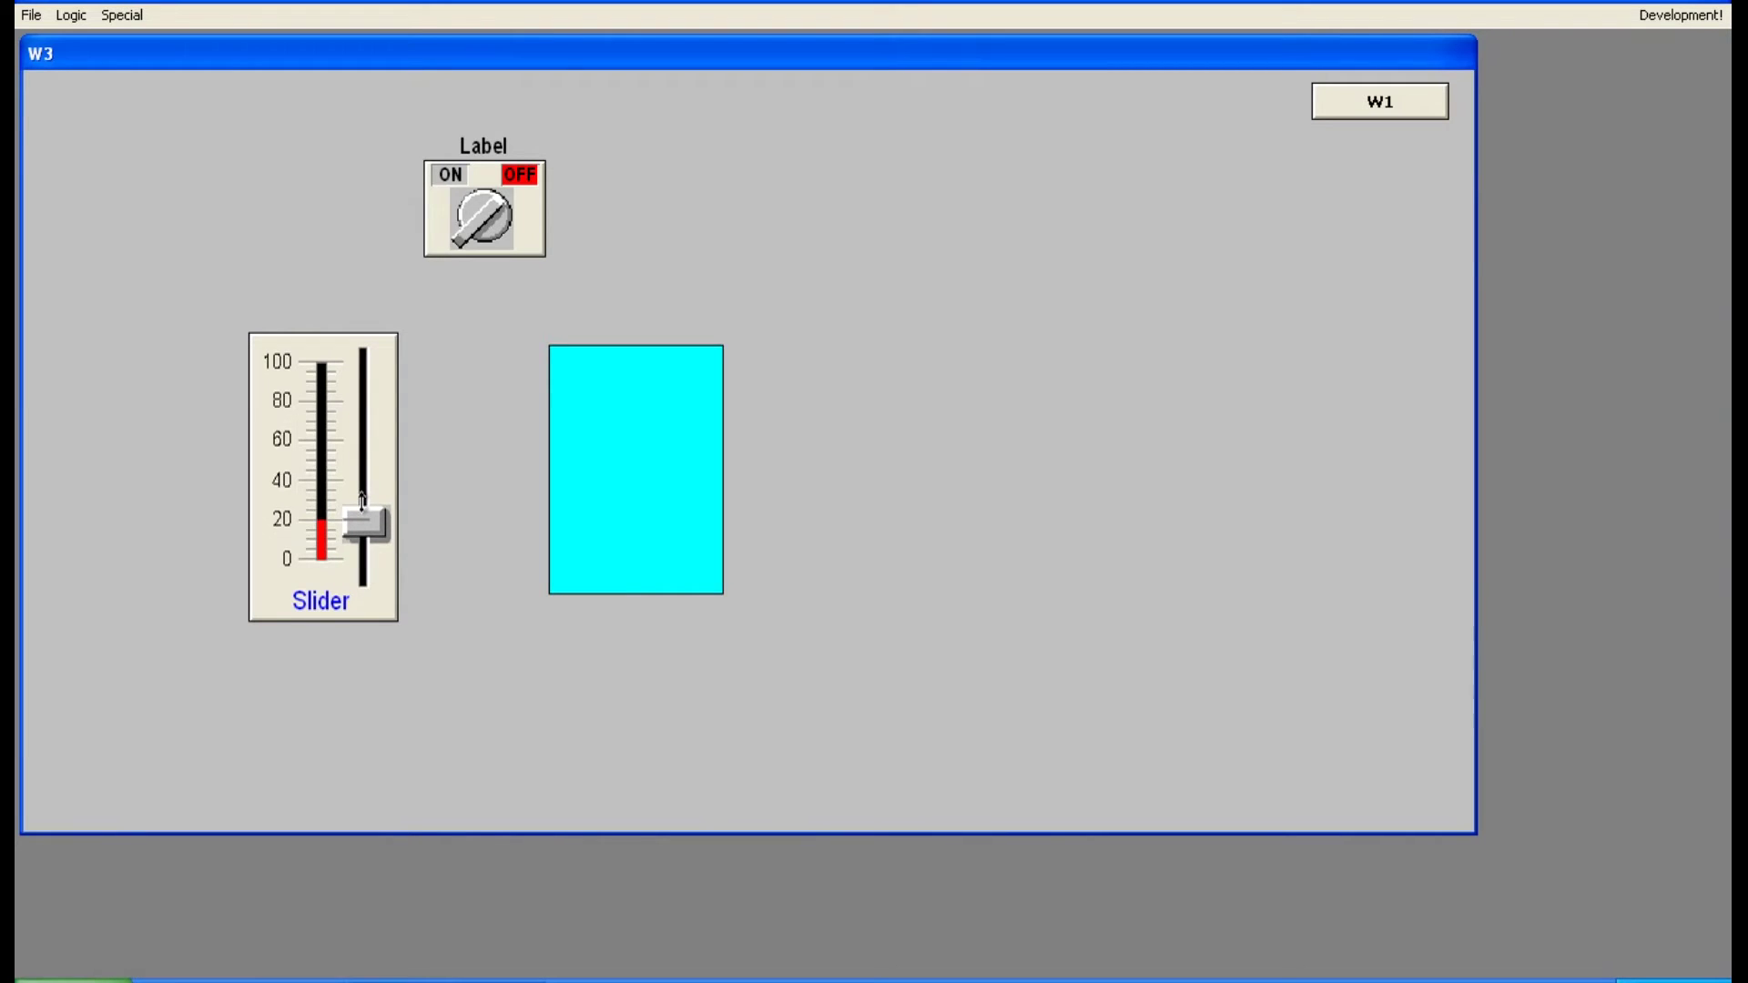
left_click_drag(361, 498, 327, 332)
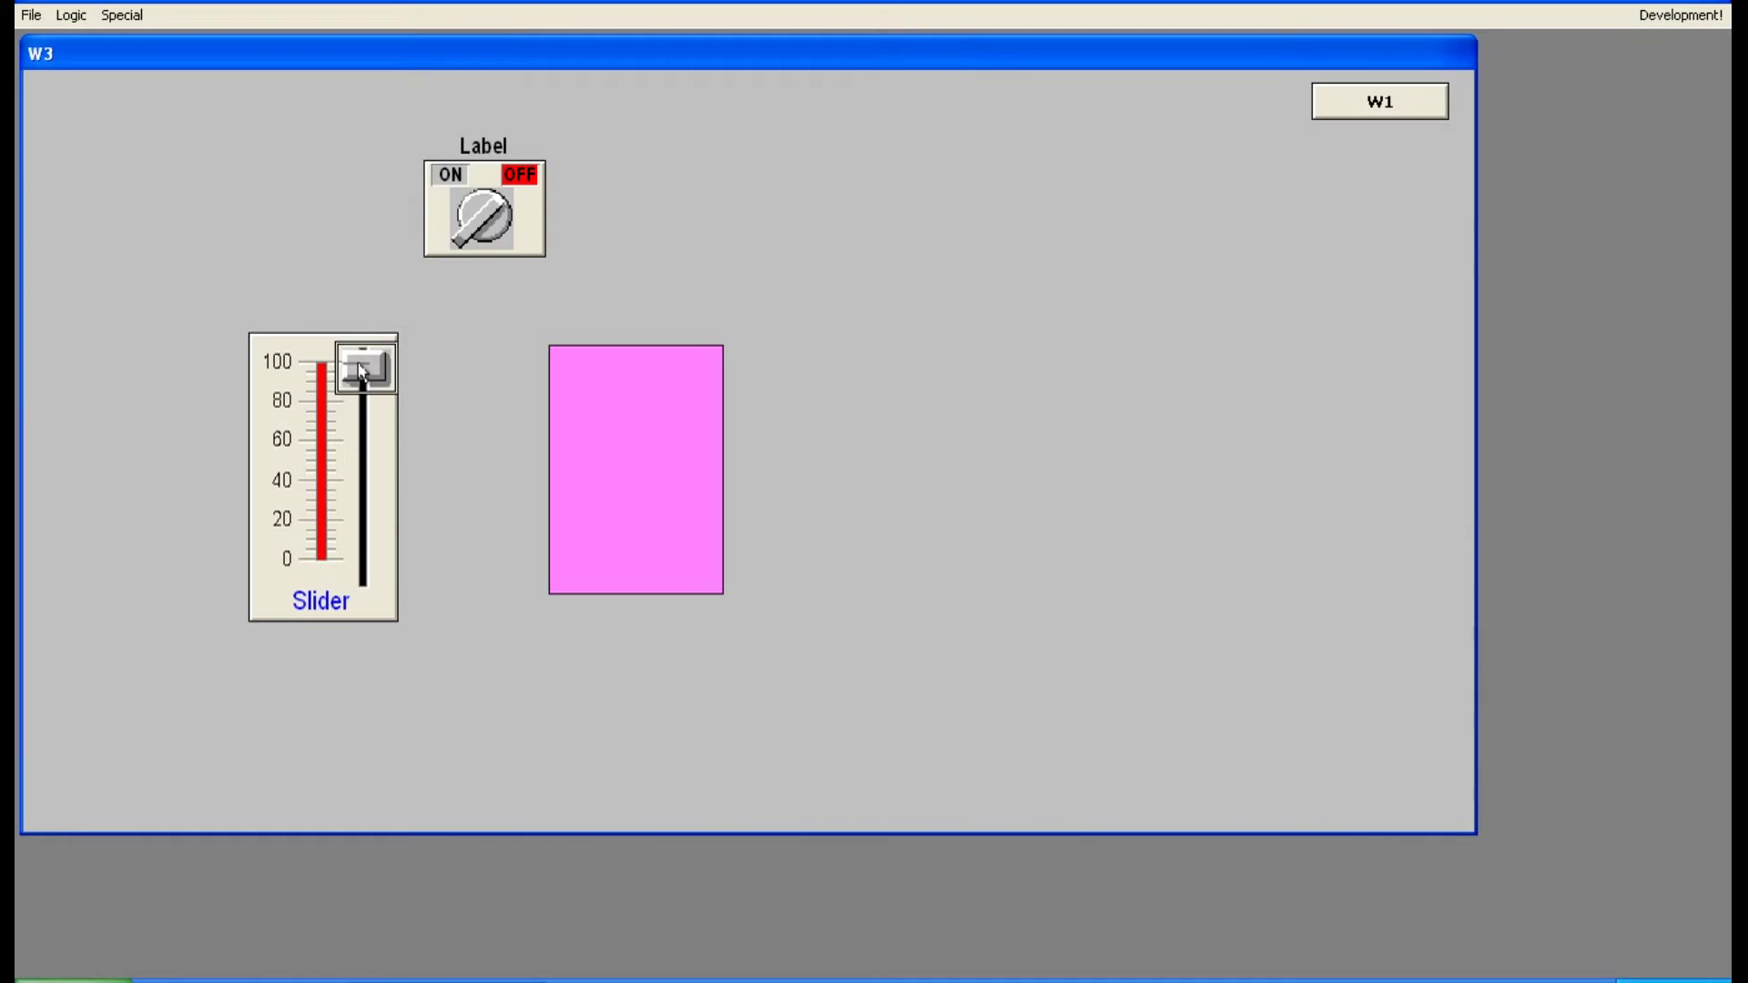
Step: Lower the slider to about 60 and then to 0 to recheck the fill colors, and return to development mode
left_click_drag(364, 368, 361, 431)
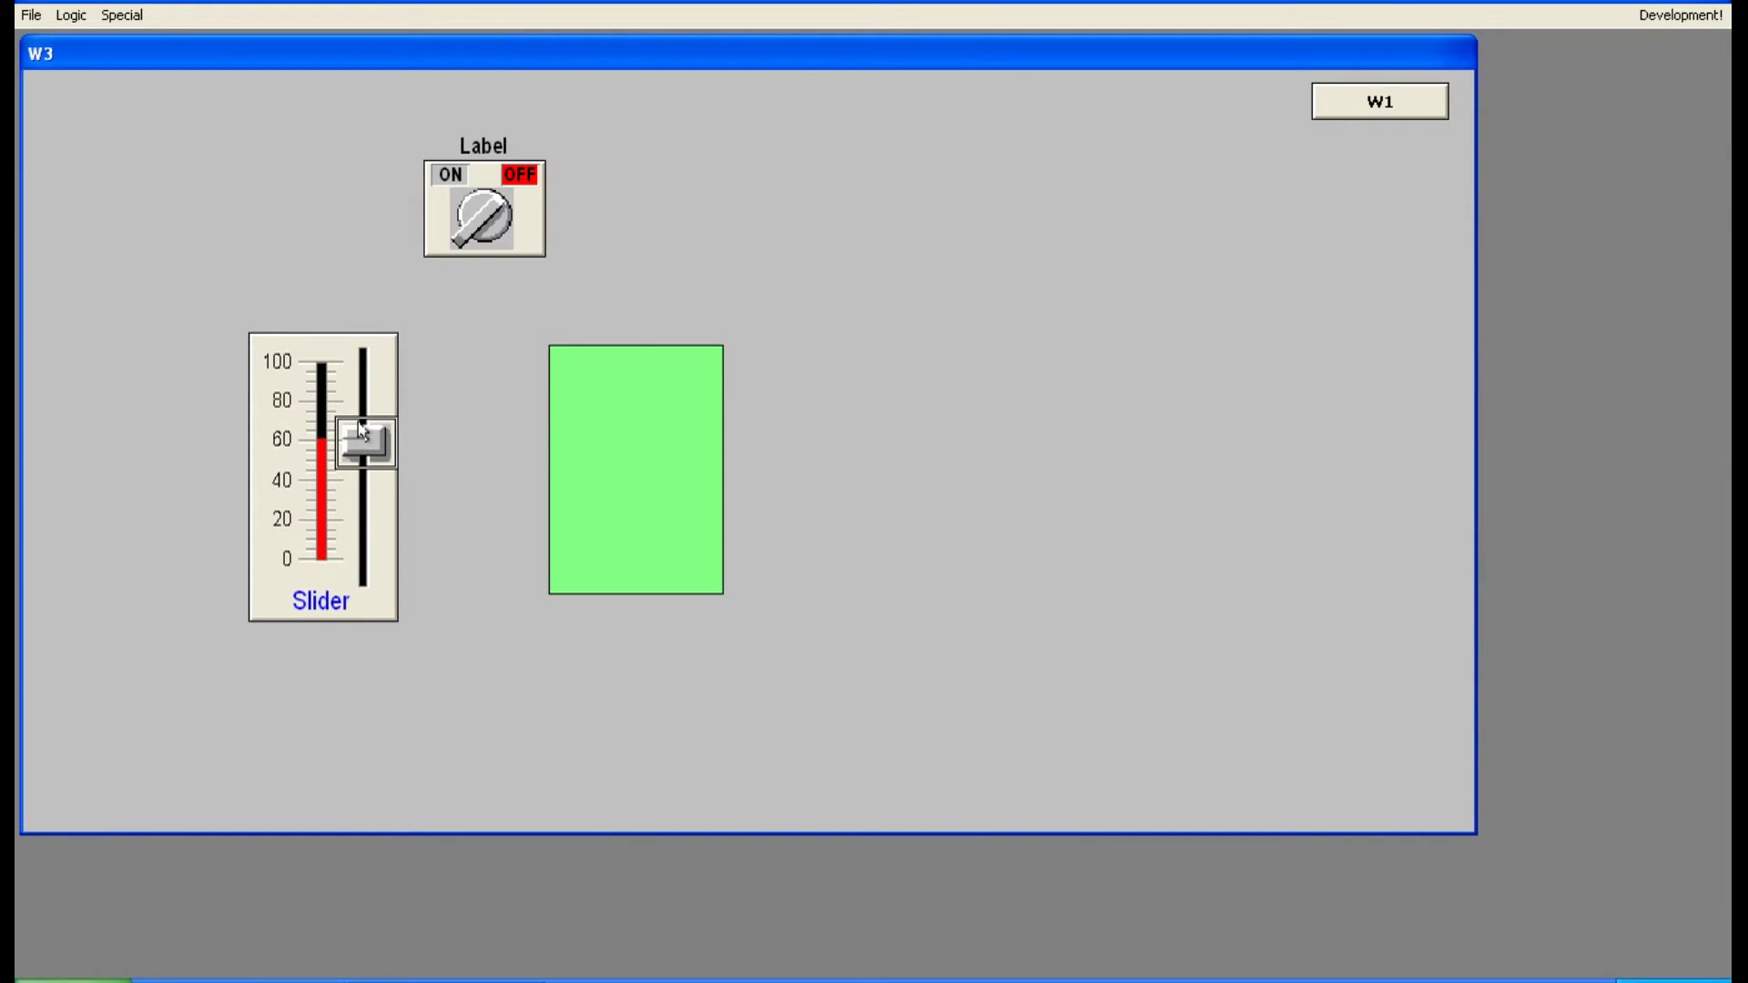
left_click_drag(360, 430, 361, 432)
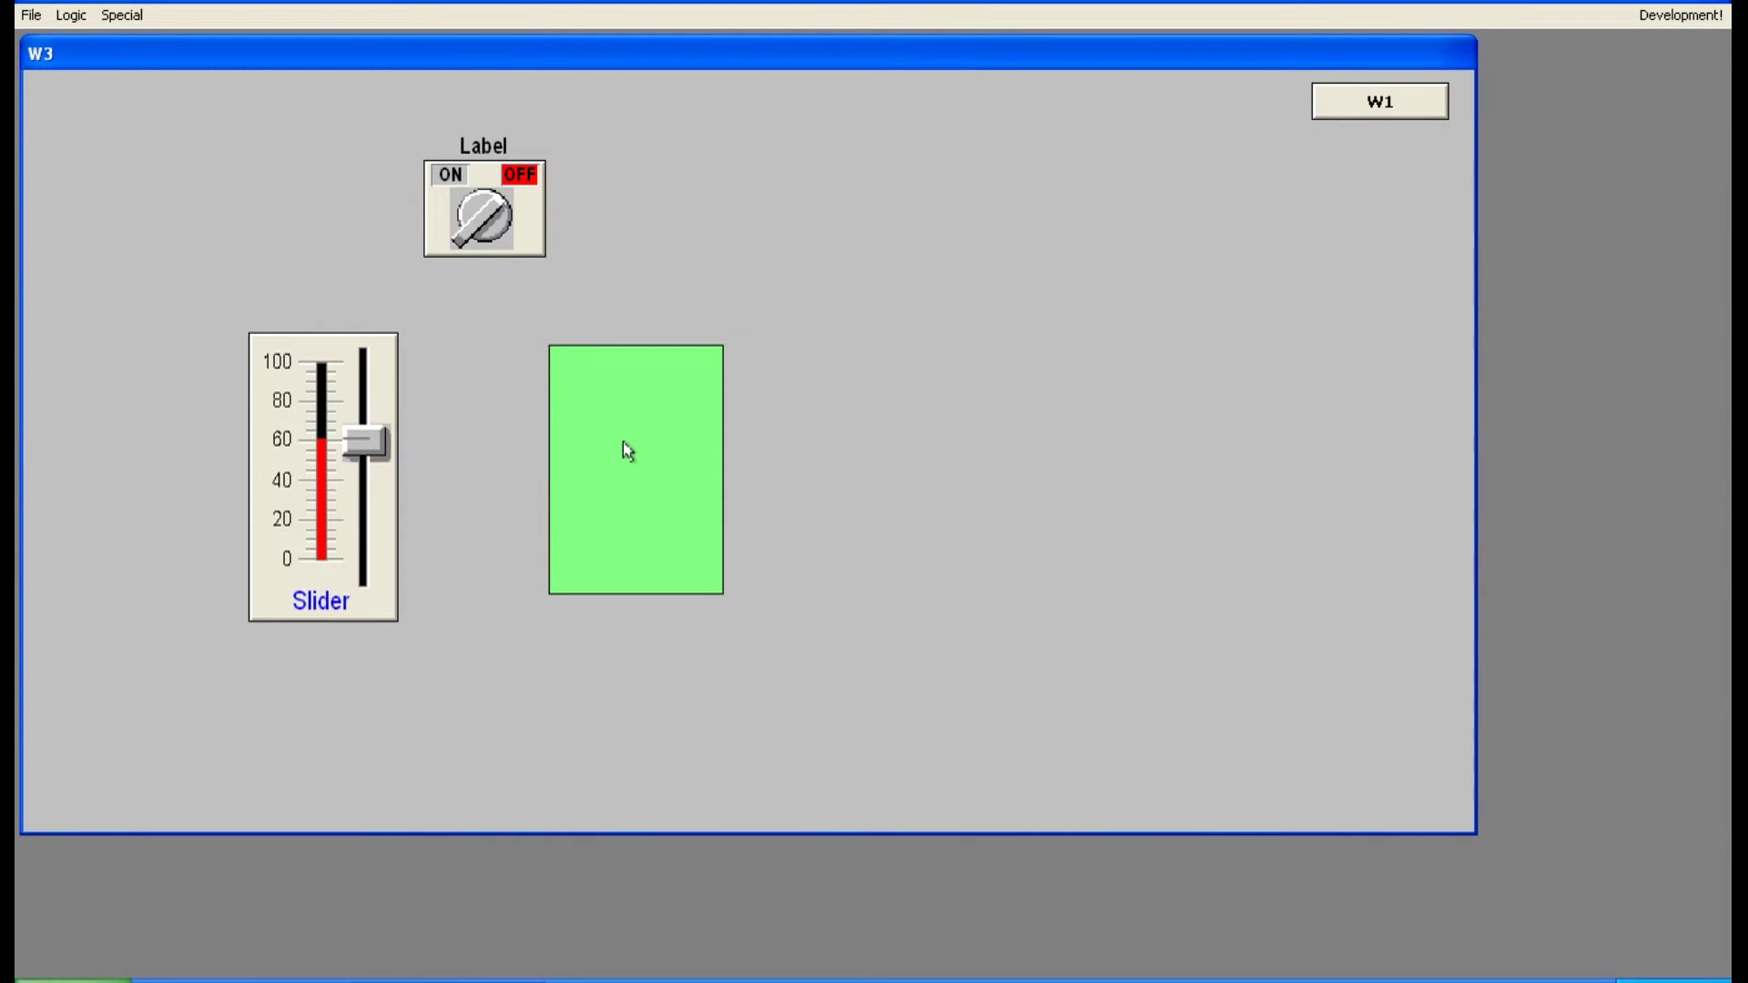
left_click_drag(363, 441, 365, 563)
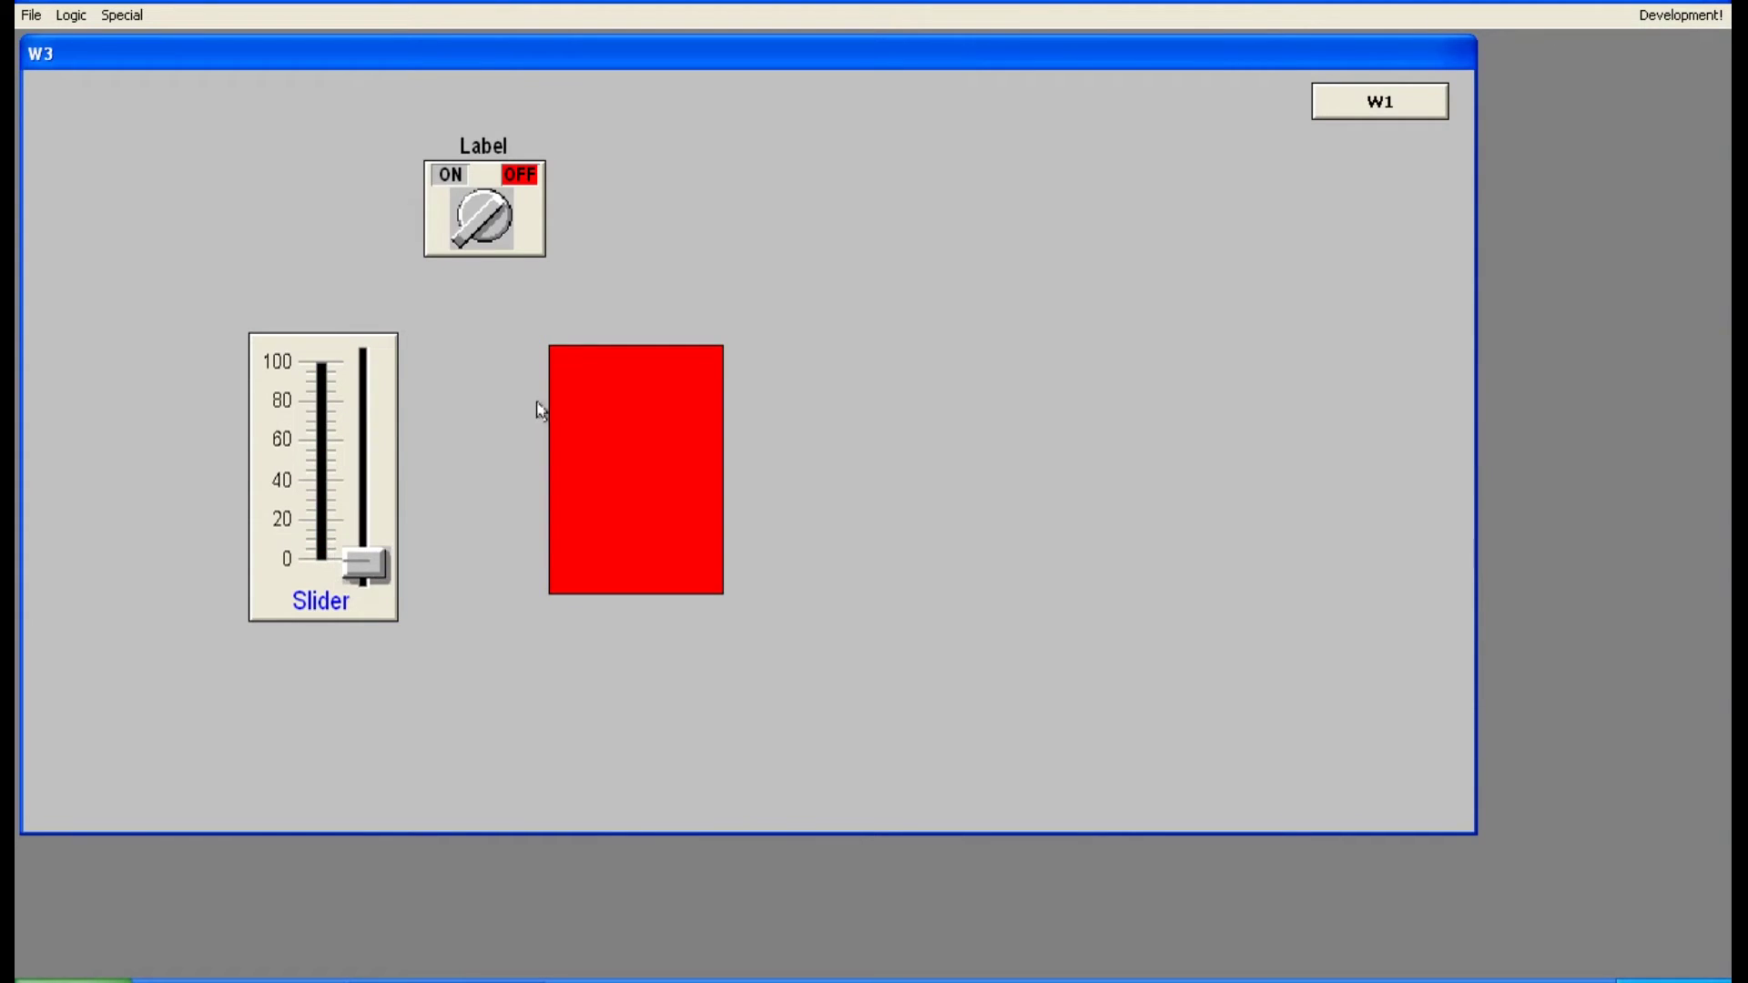
left_click(1680, 14)
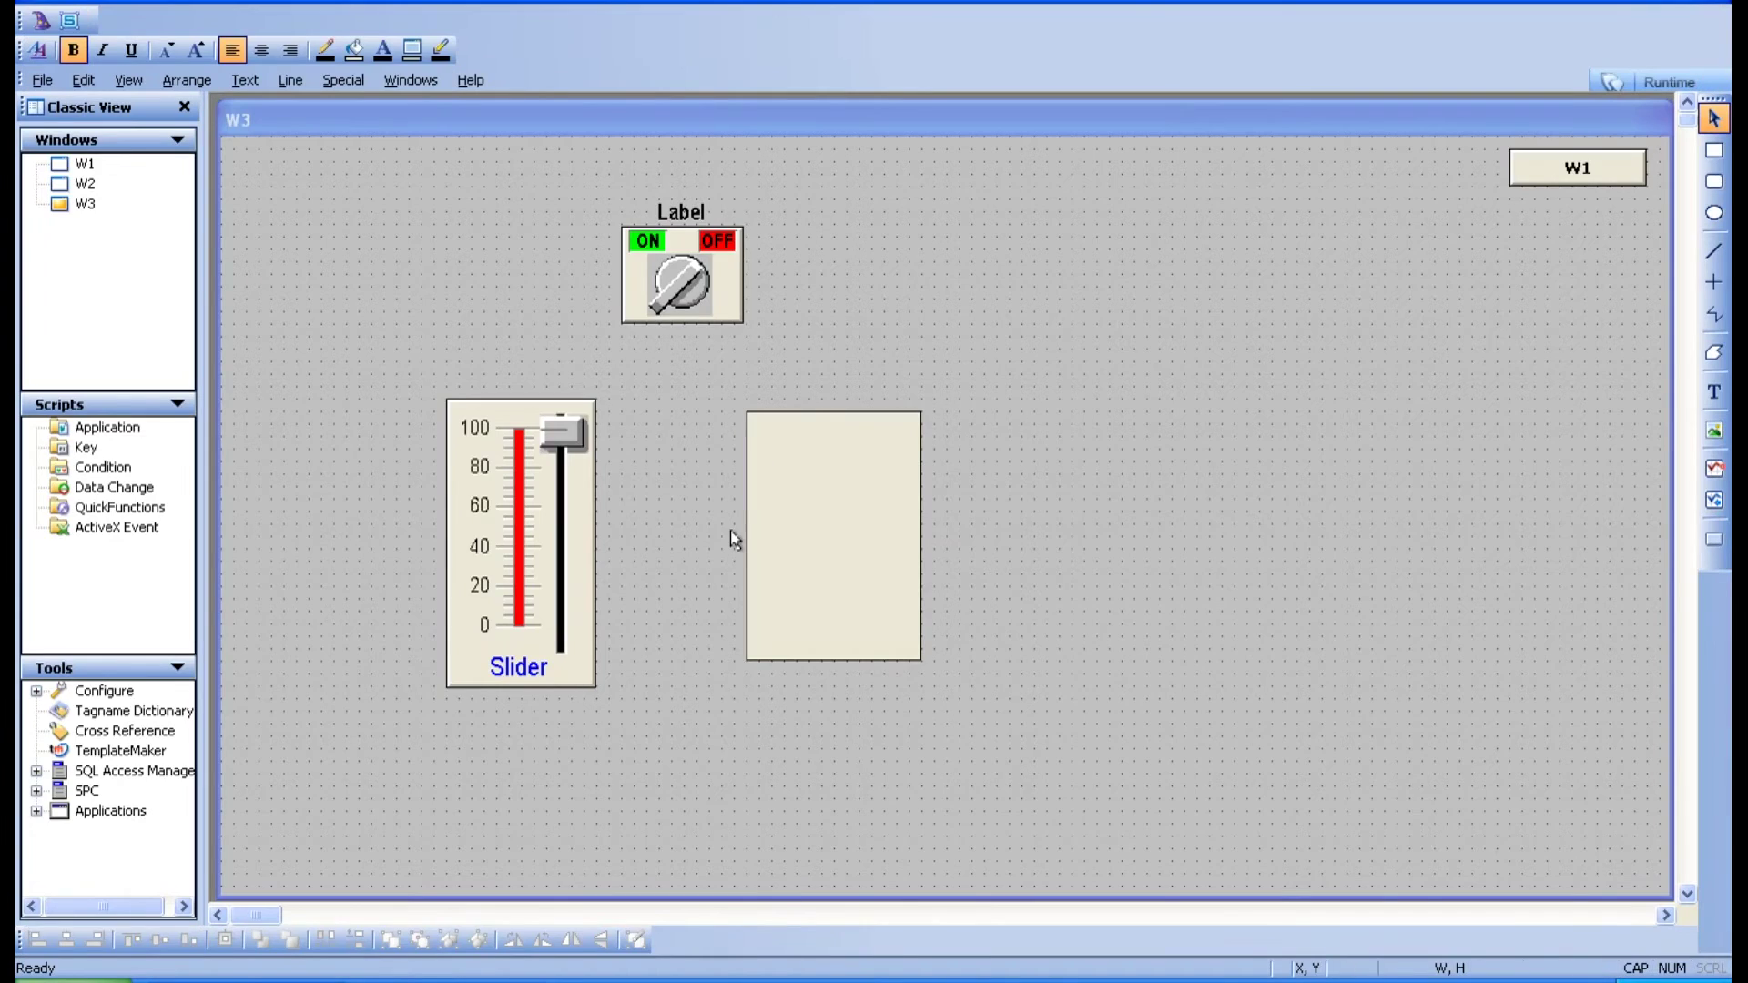
Step: Add a vertical percent fill link to the rectangle using LEVEL, with Max % Fill 100 and a white background color
double_click(855, 554)
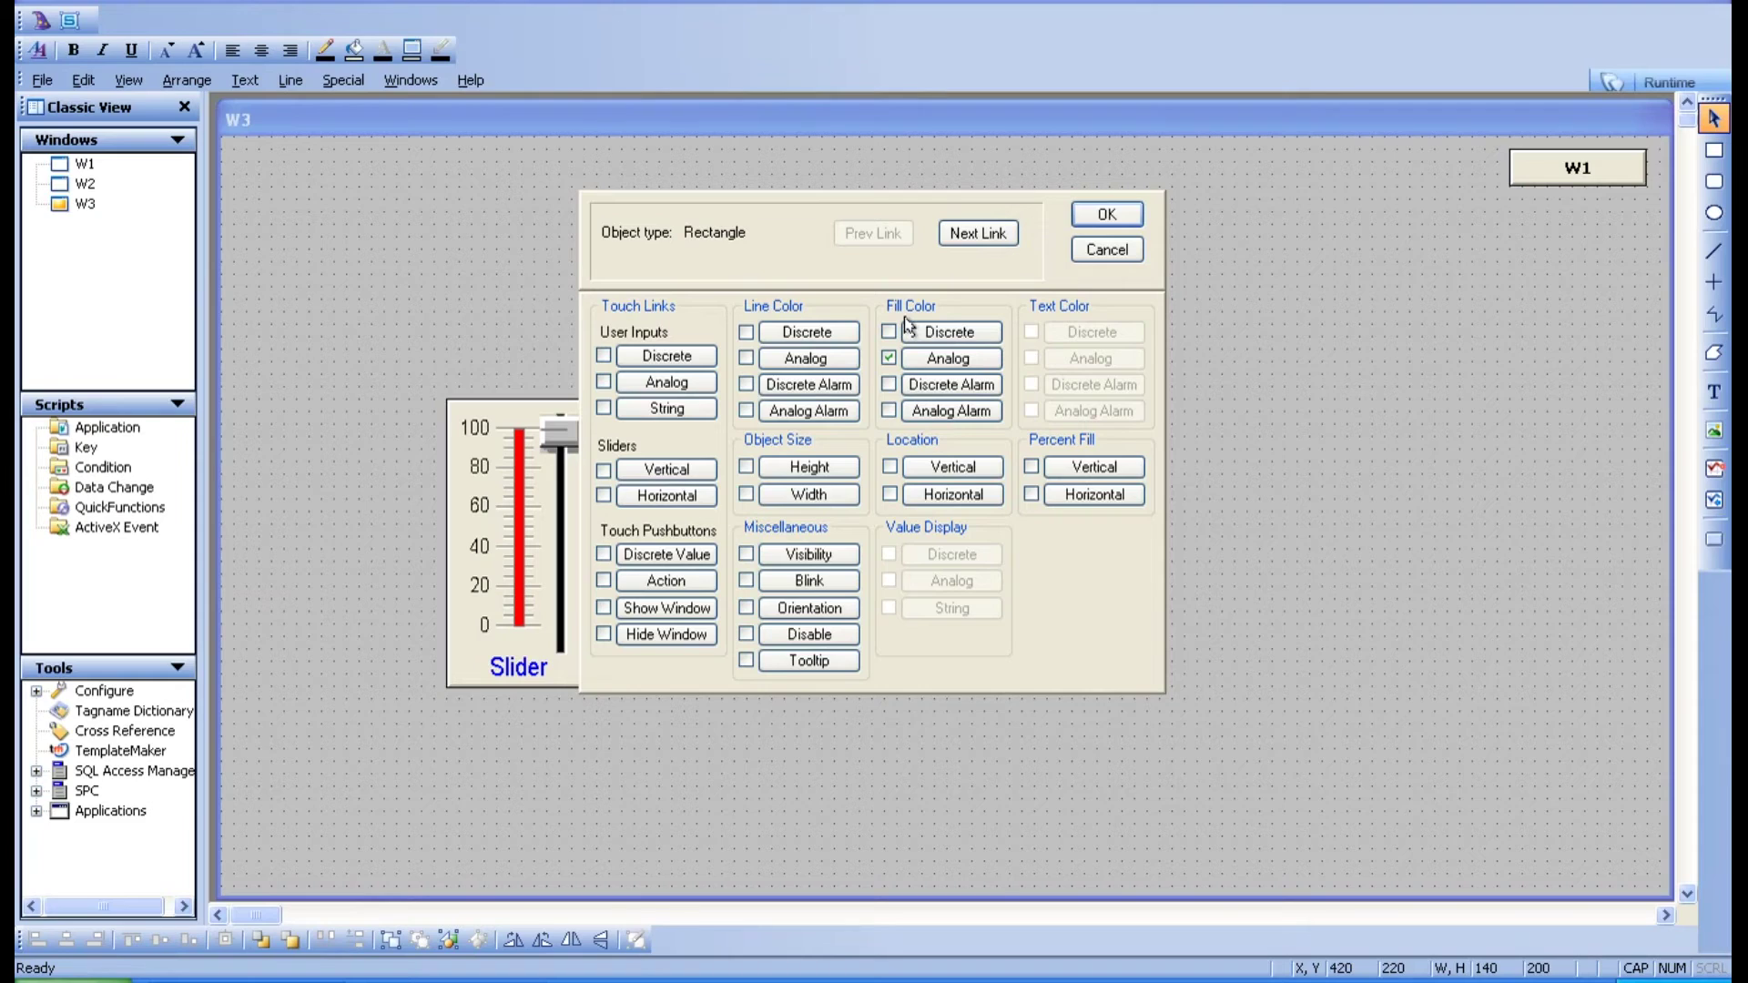
left_click(1071, 469)
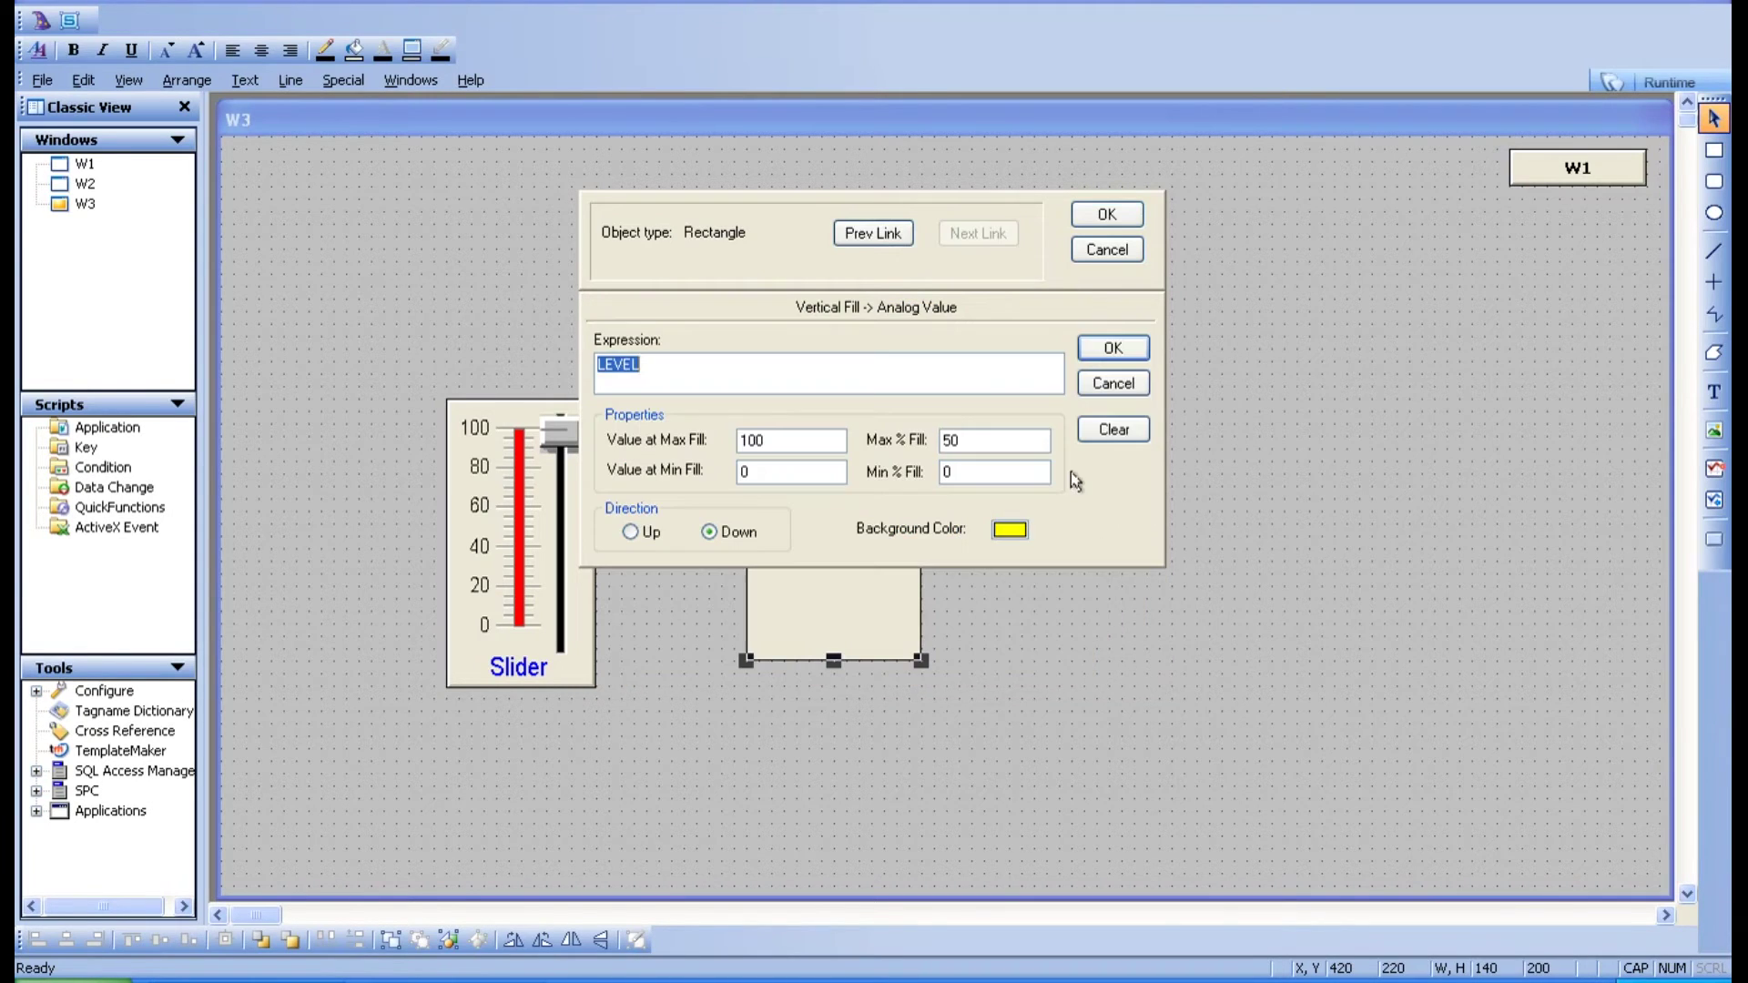
left_click(733, 369)
double_click(733, 368)
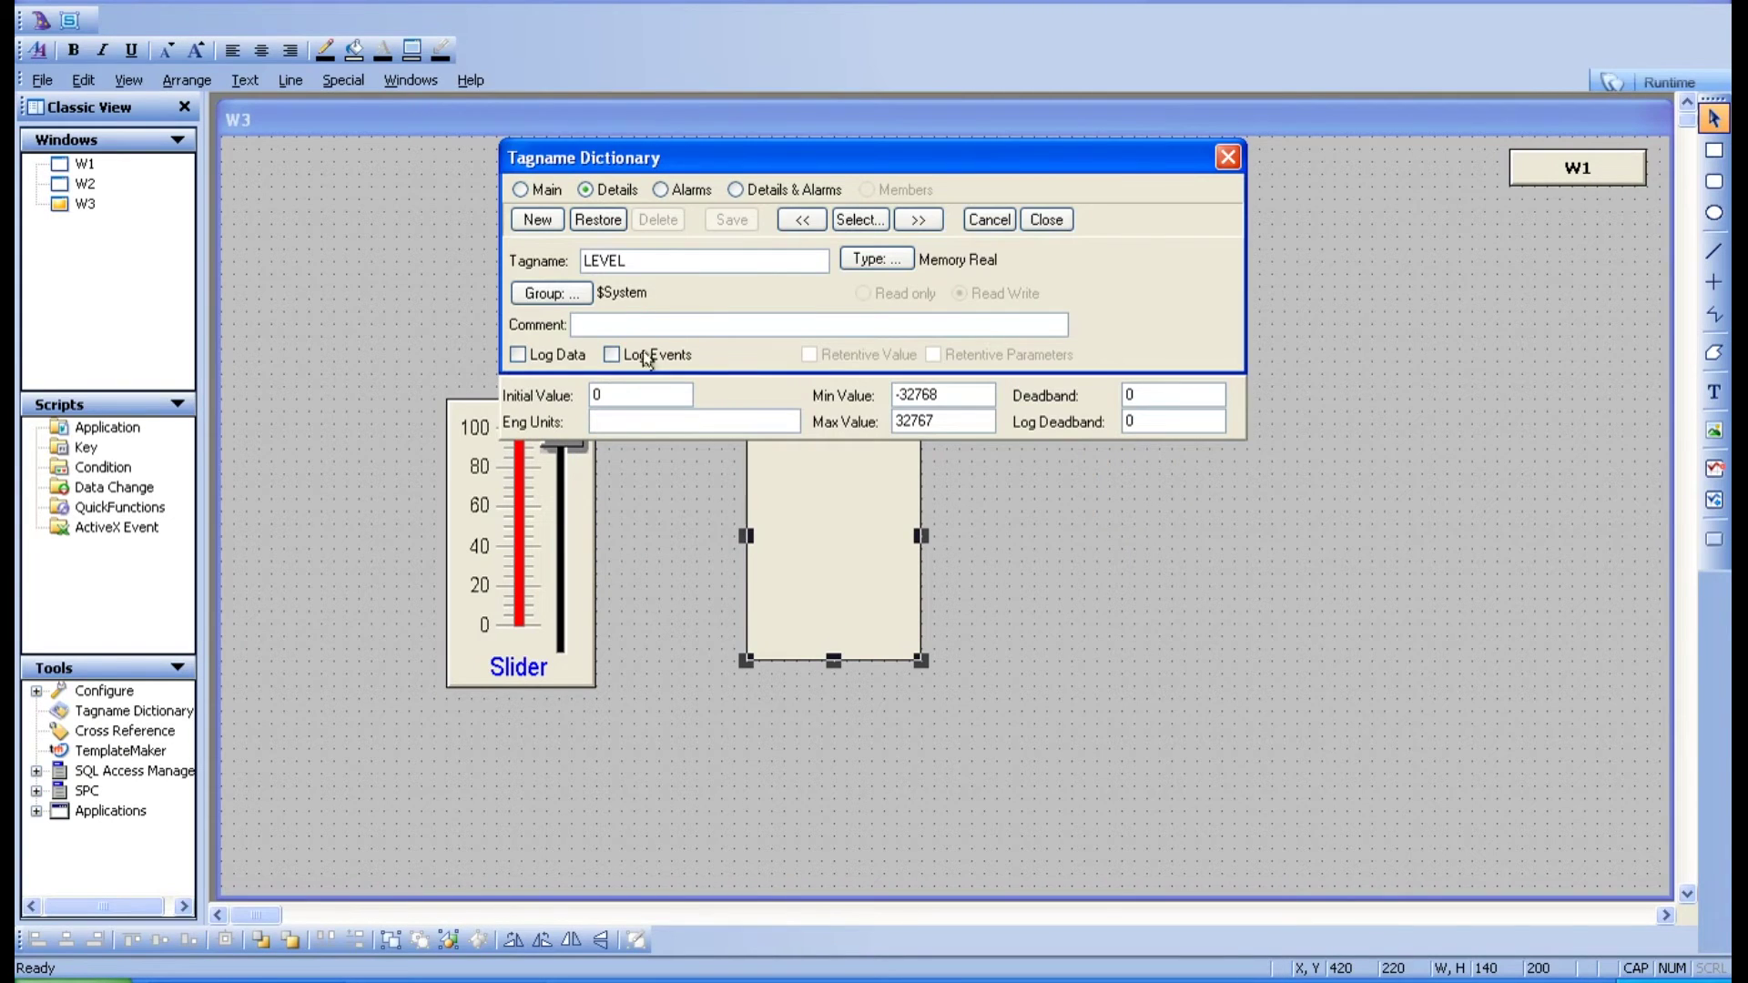
left_click(991, 223)
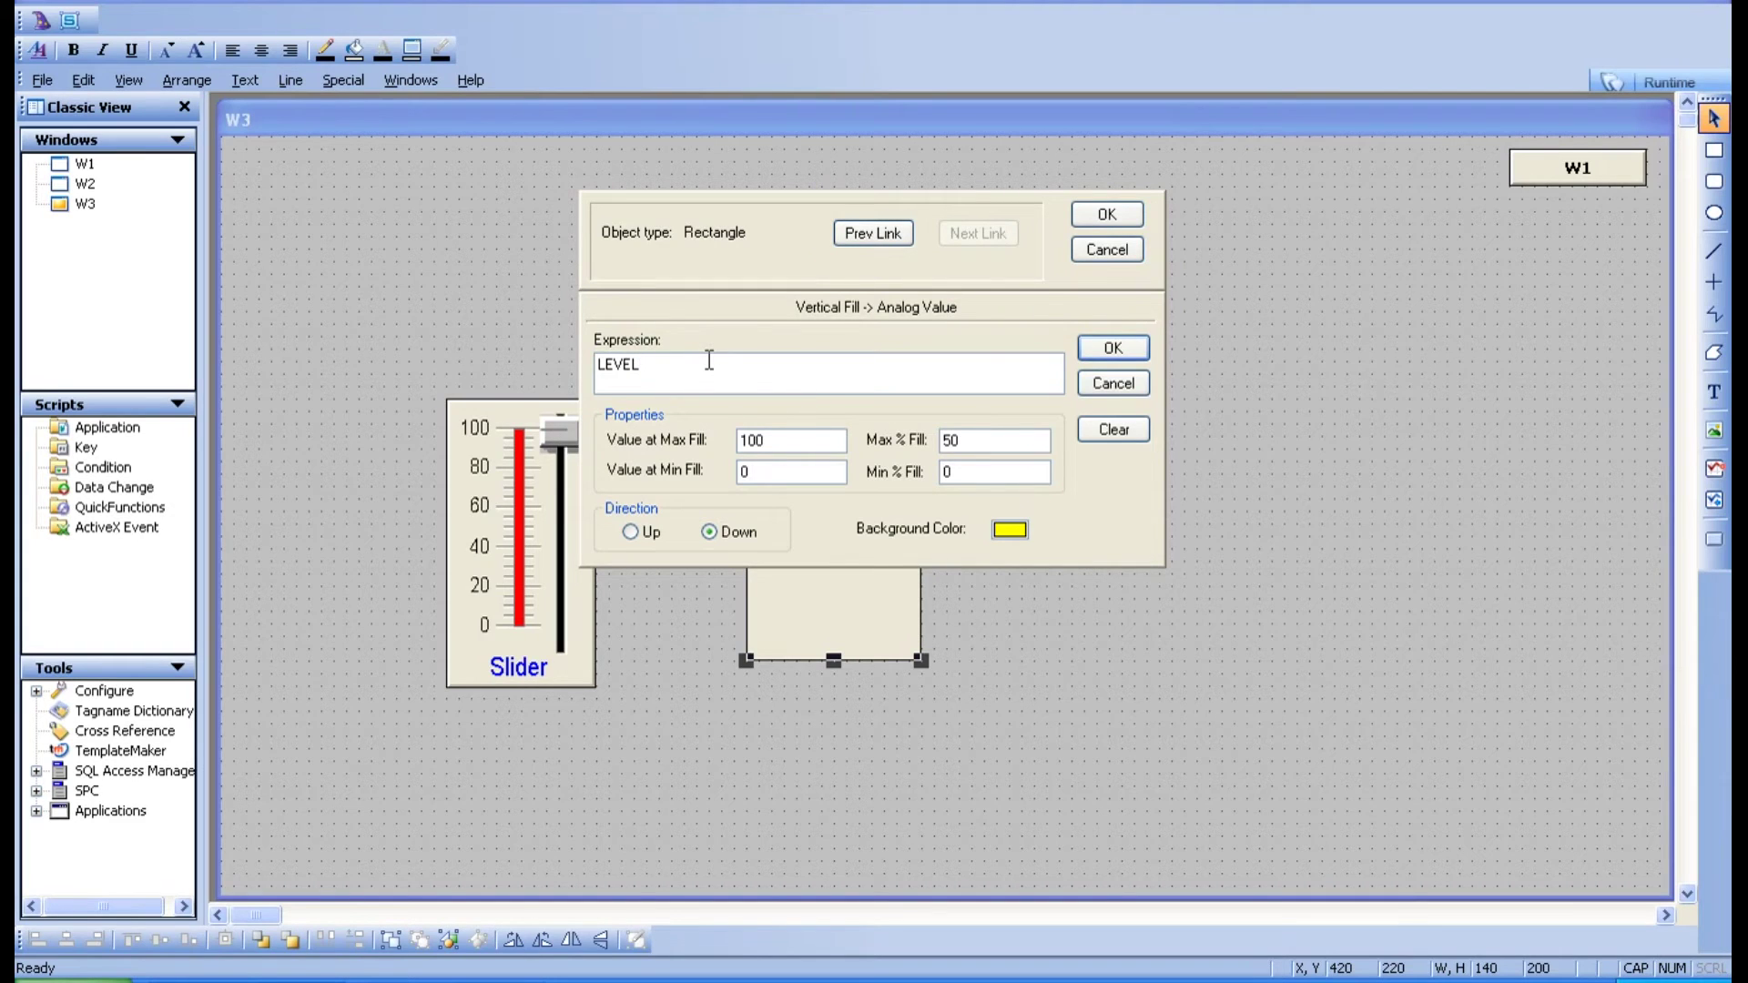
double_click(964, 444)
type("100")
left_click(1017, 536)
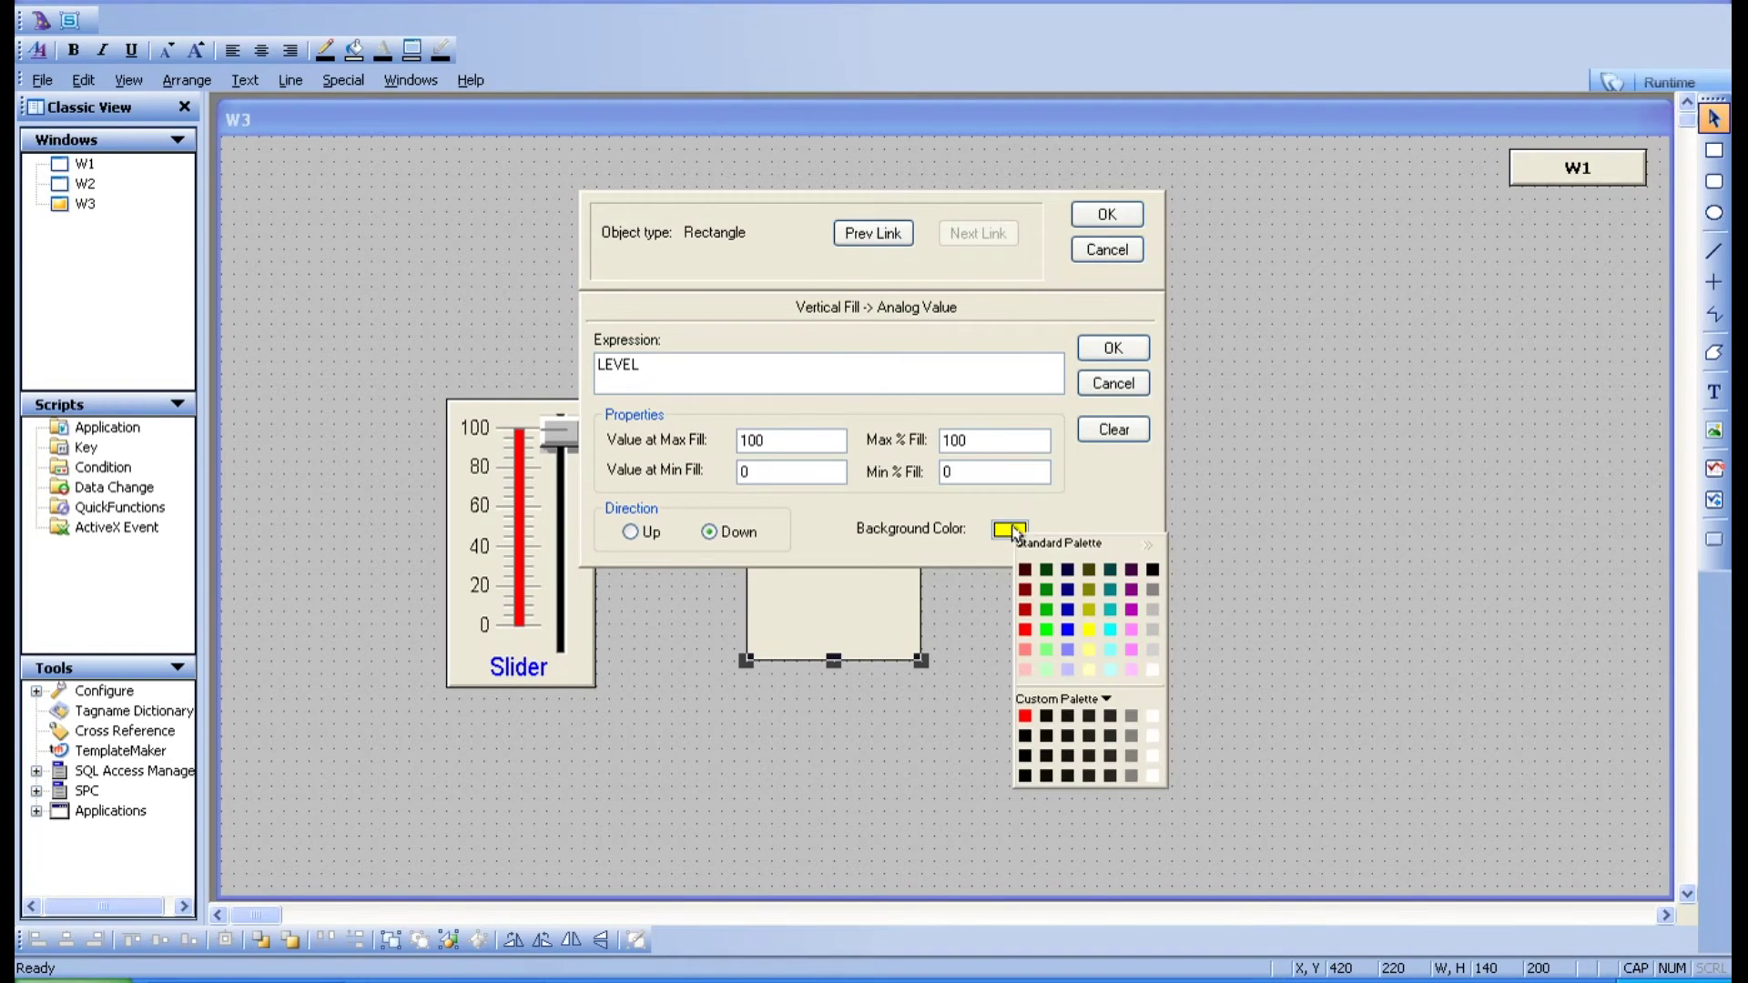
left_click(1146, 667)
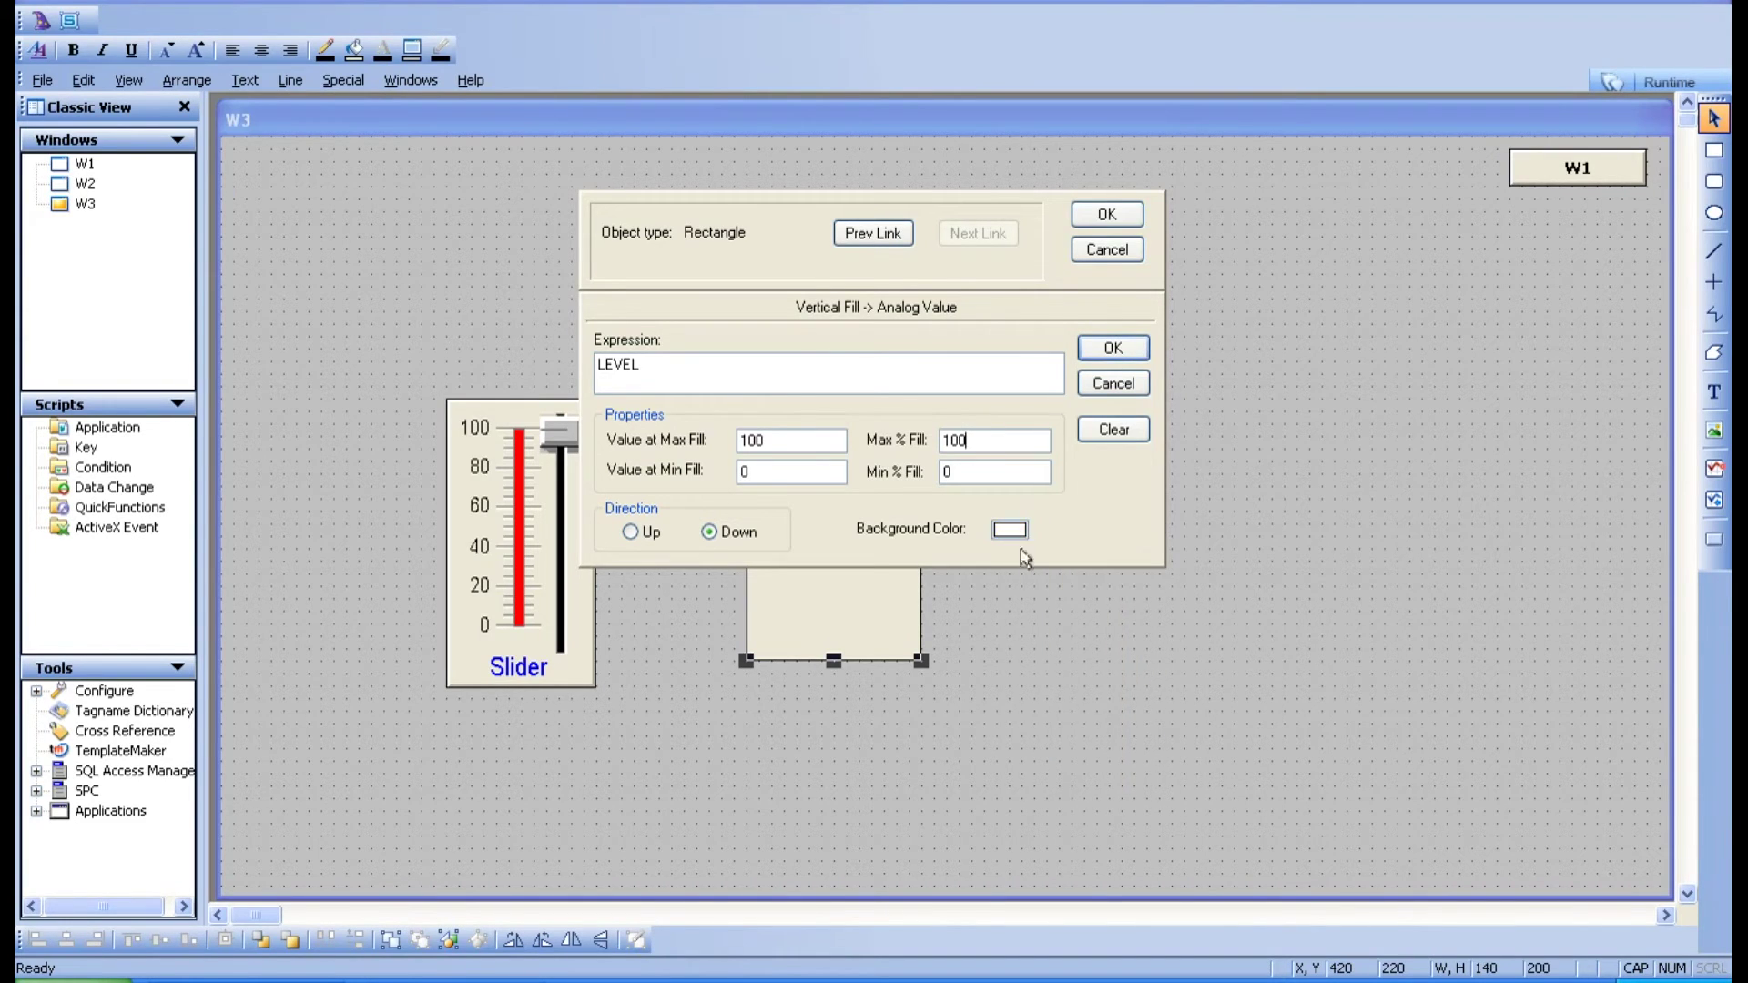
left_click(1116, 348)
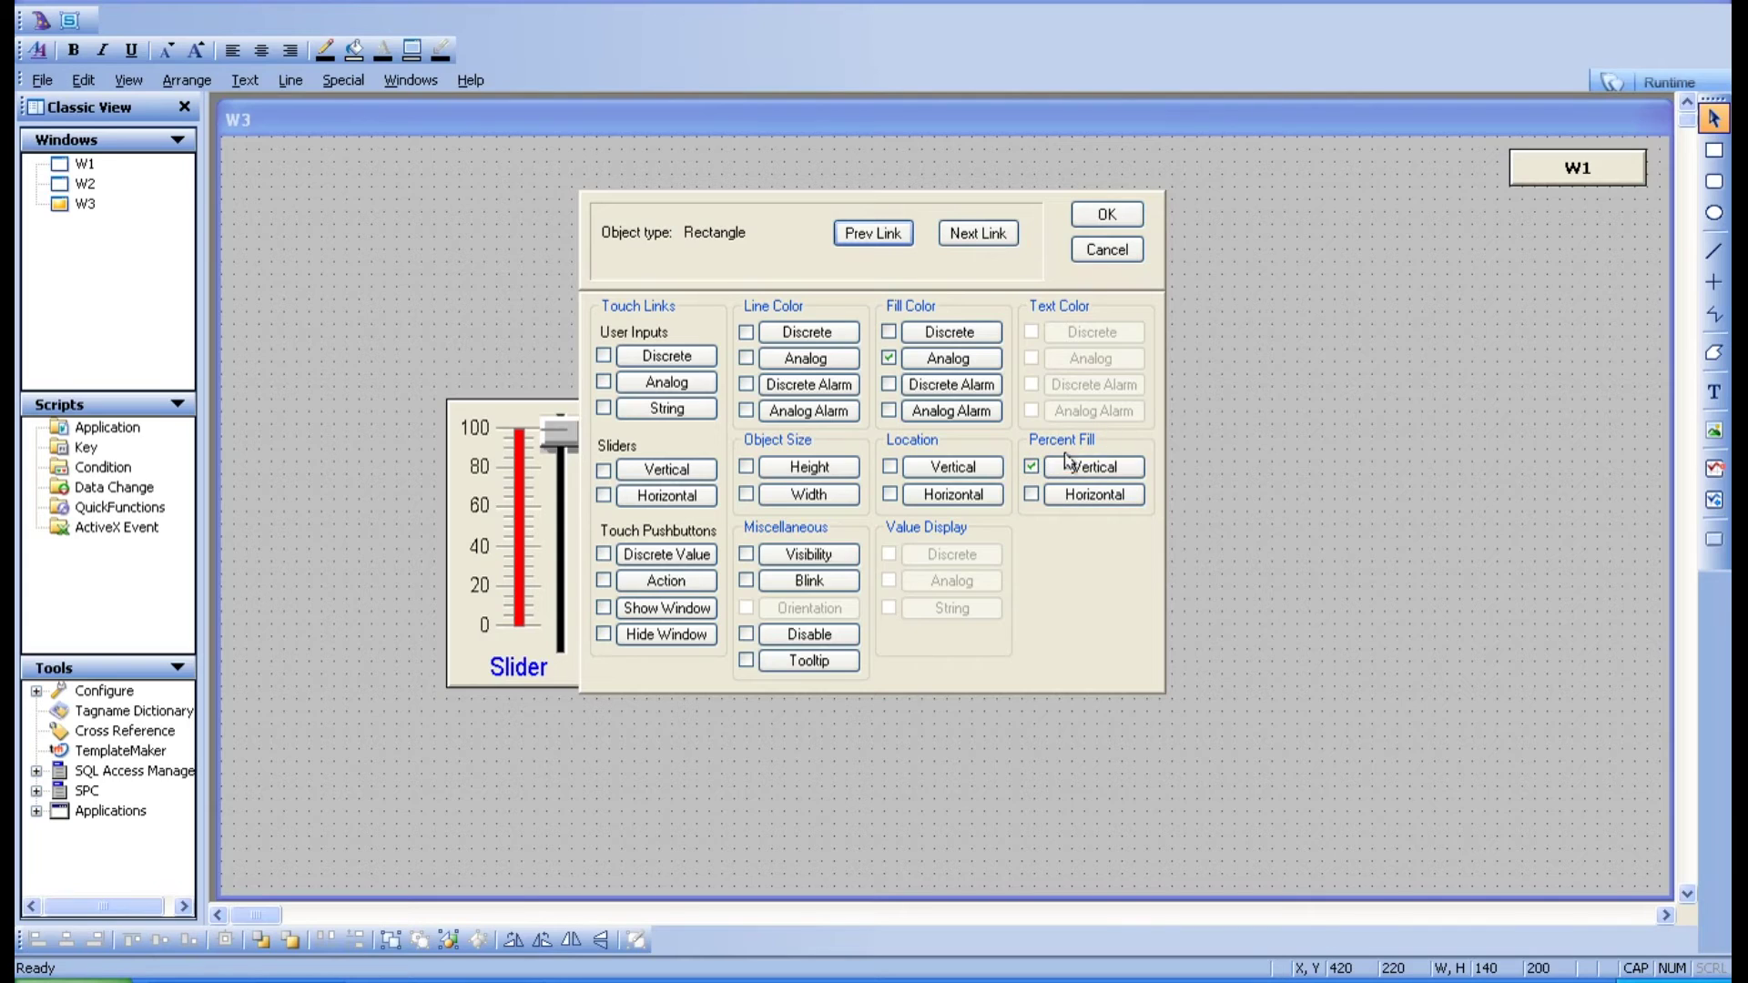
left_click(1105, 216)
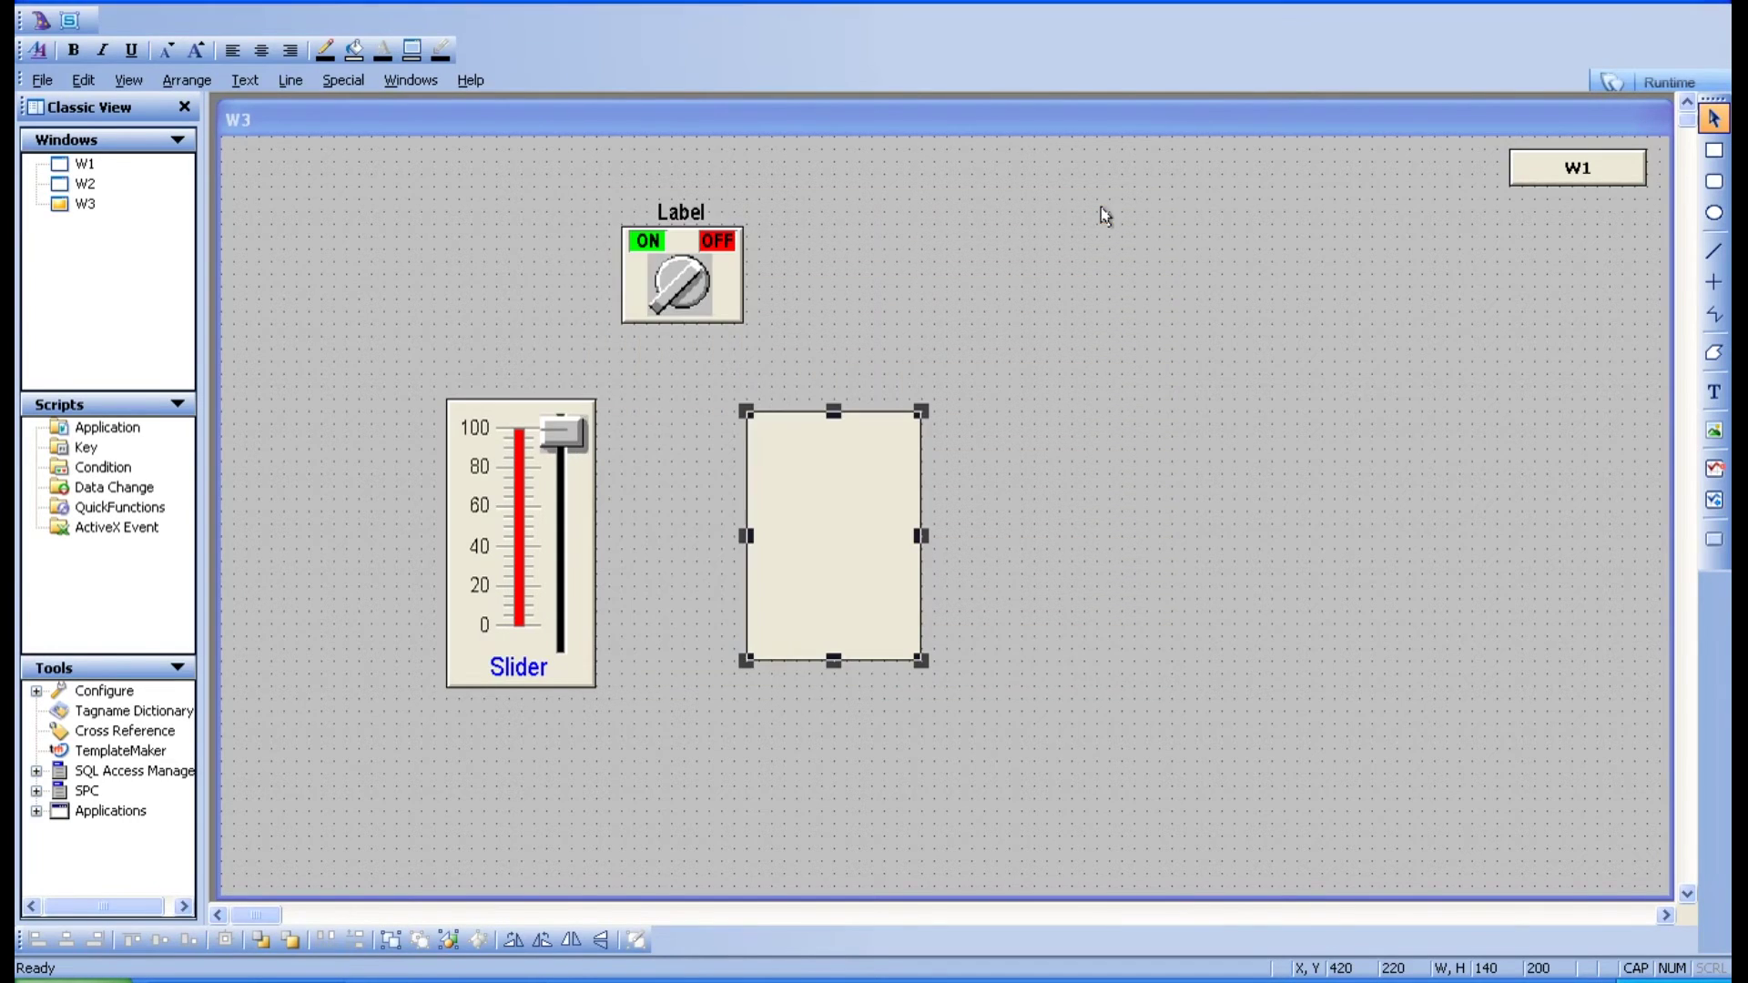
Step: Test the rectangle's vertical fill in runtime by raising the slider to about 33 and lowering it to 0, and return to development mode
left_click(1666, 84)
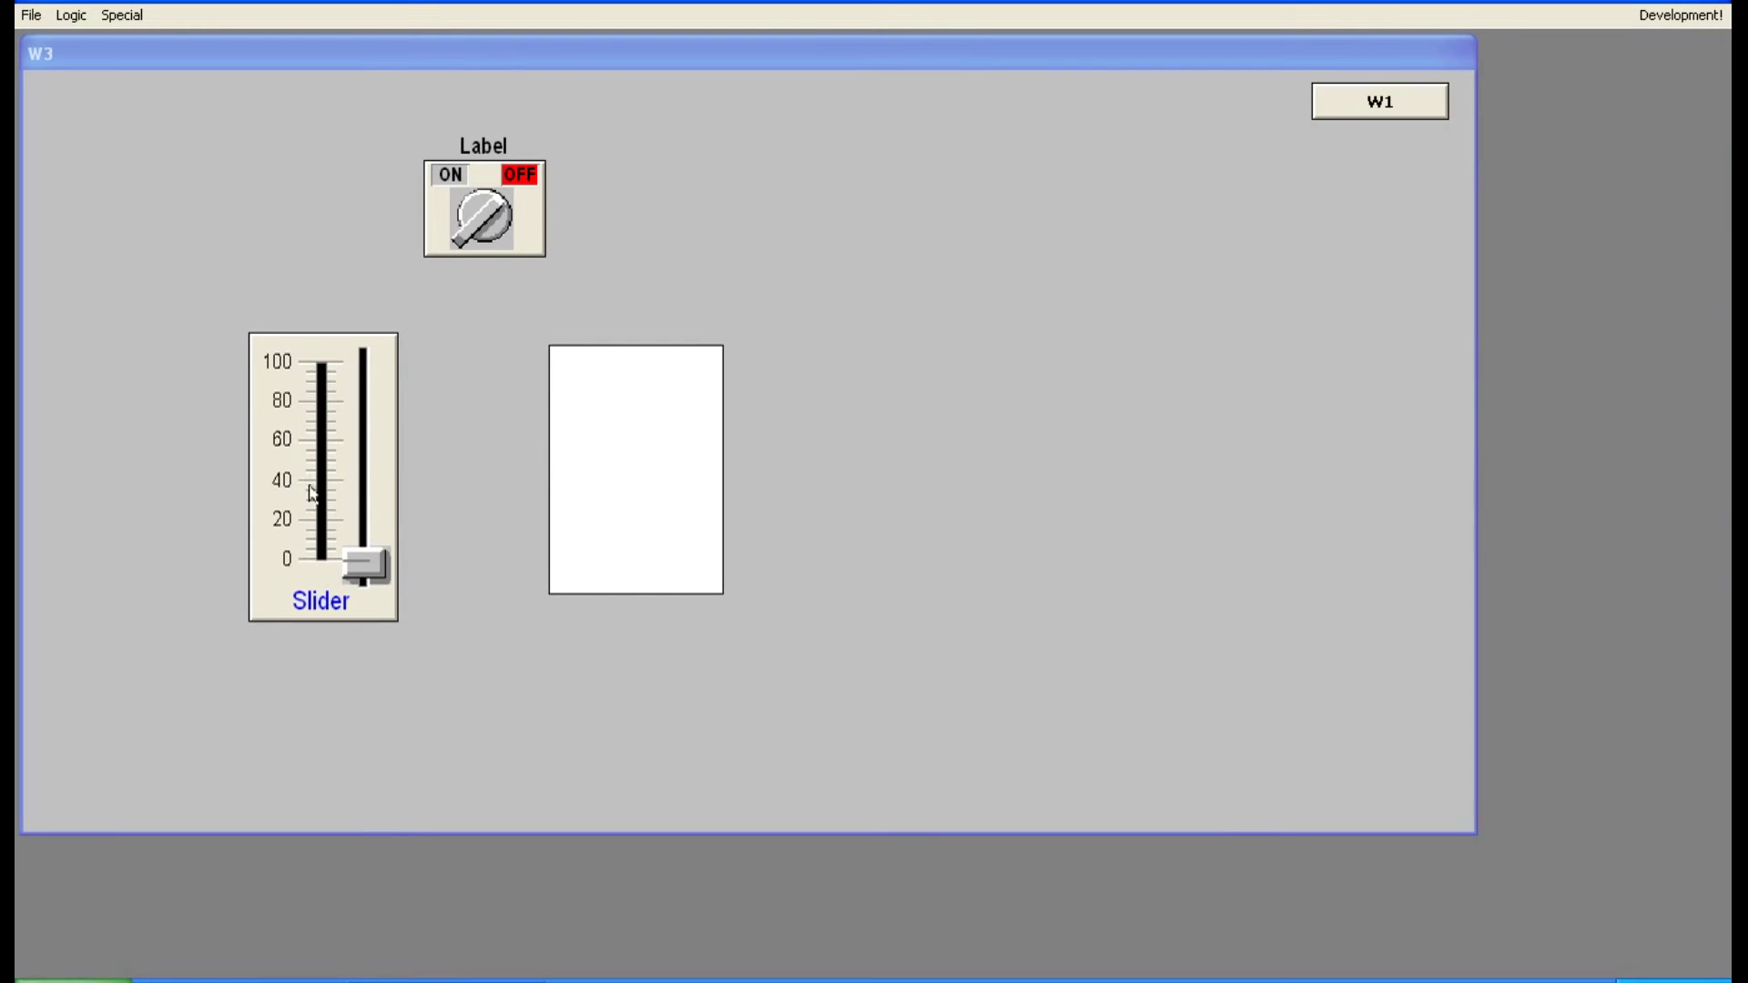
left_click(346, 559)
left_click_drag(346, 559, 347, 535)
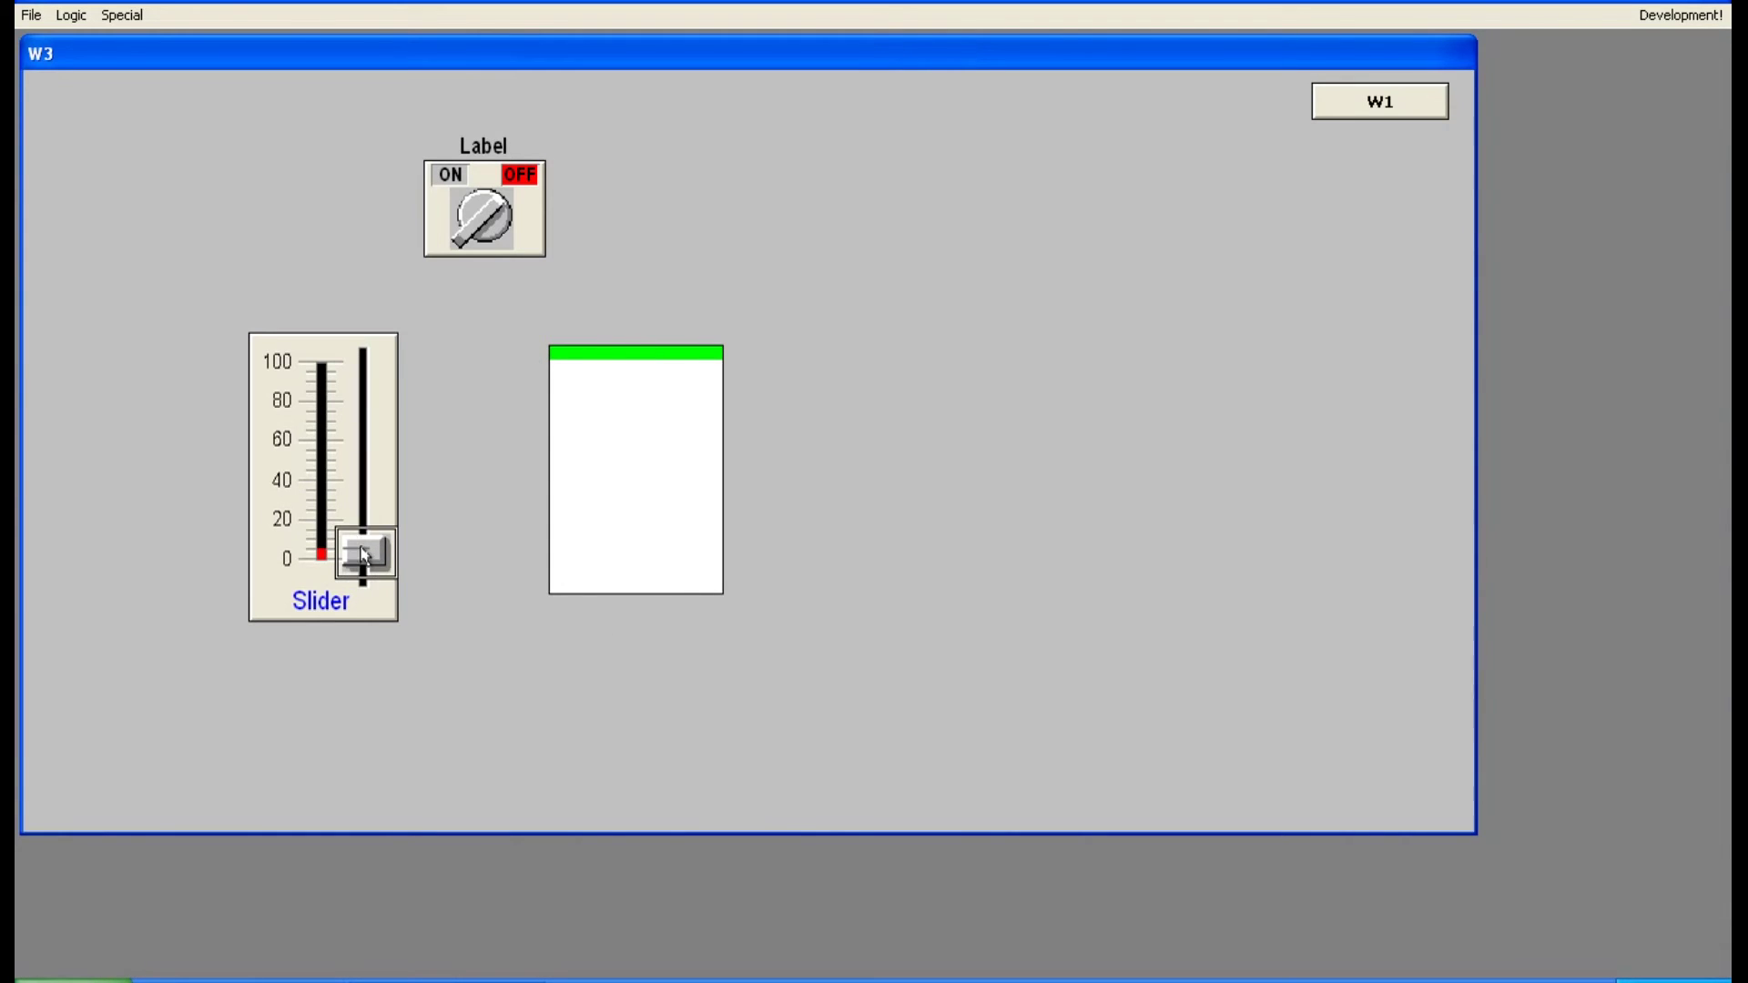
left_click_drag(361, 546, 355, 475)
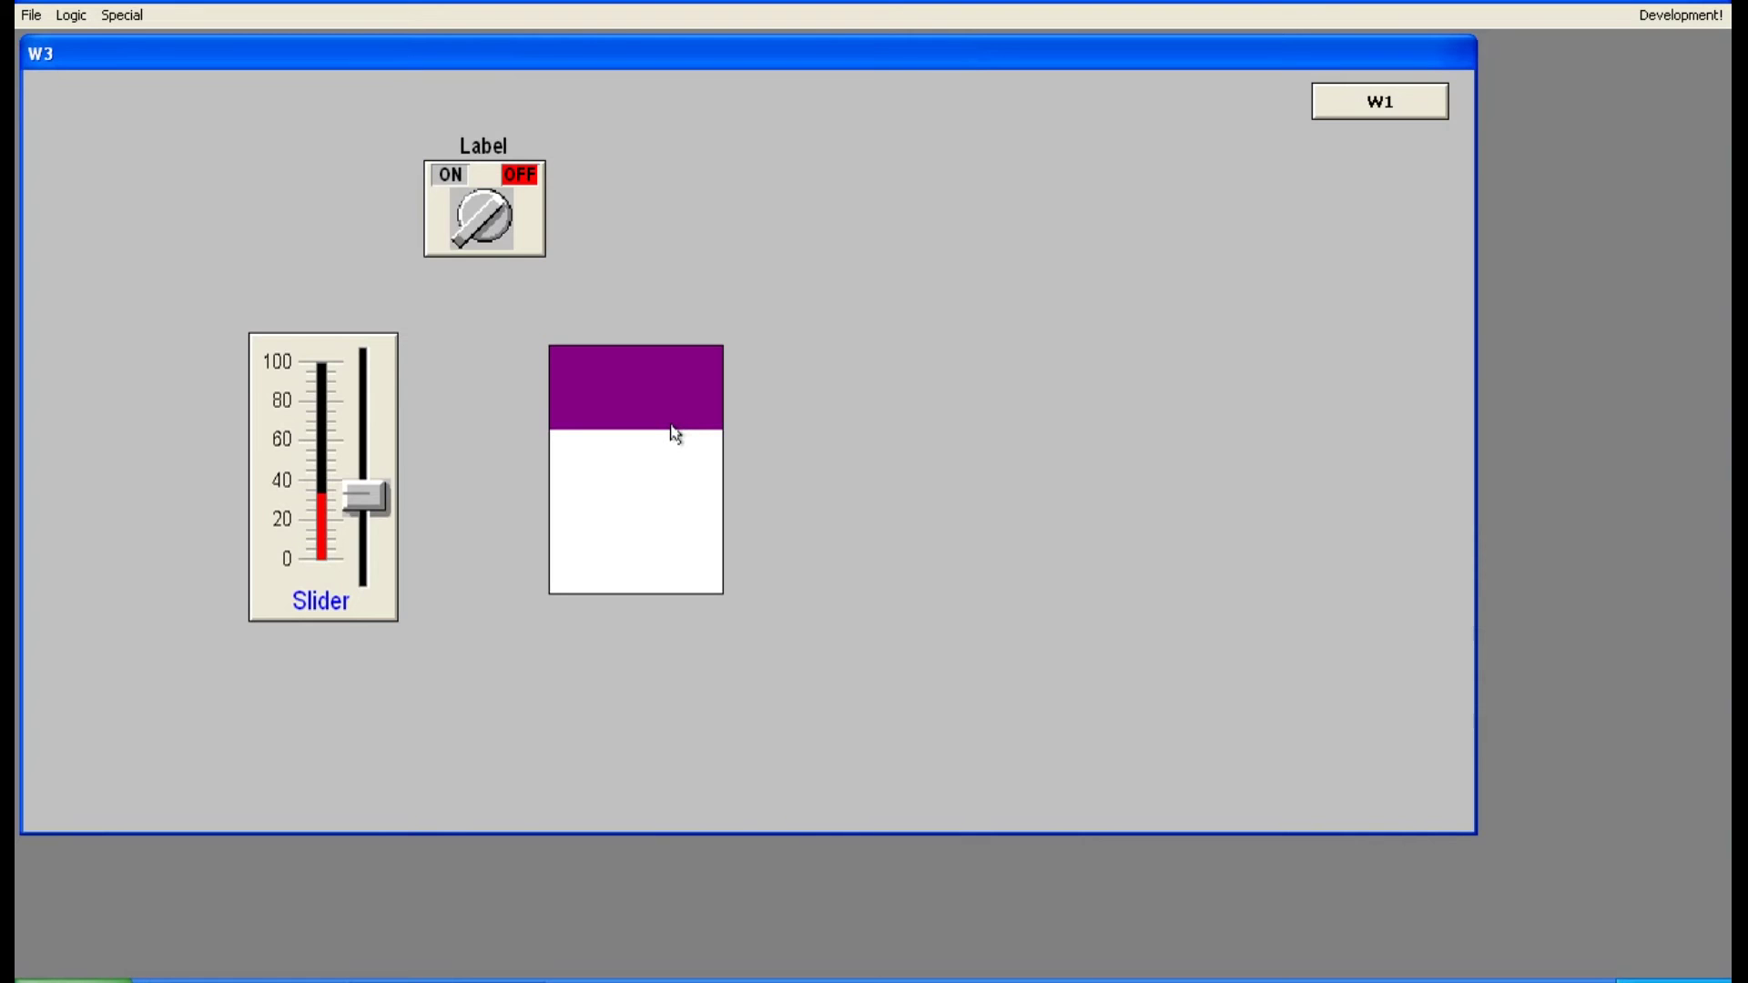
left_click_drag(365, 497, 363, 566)
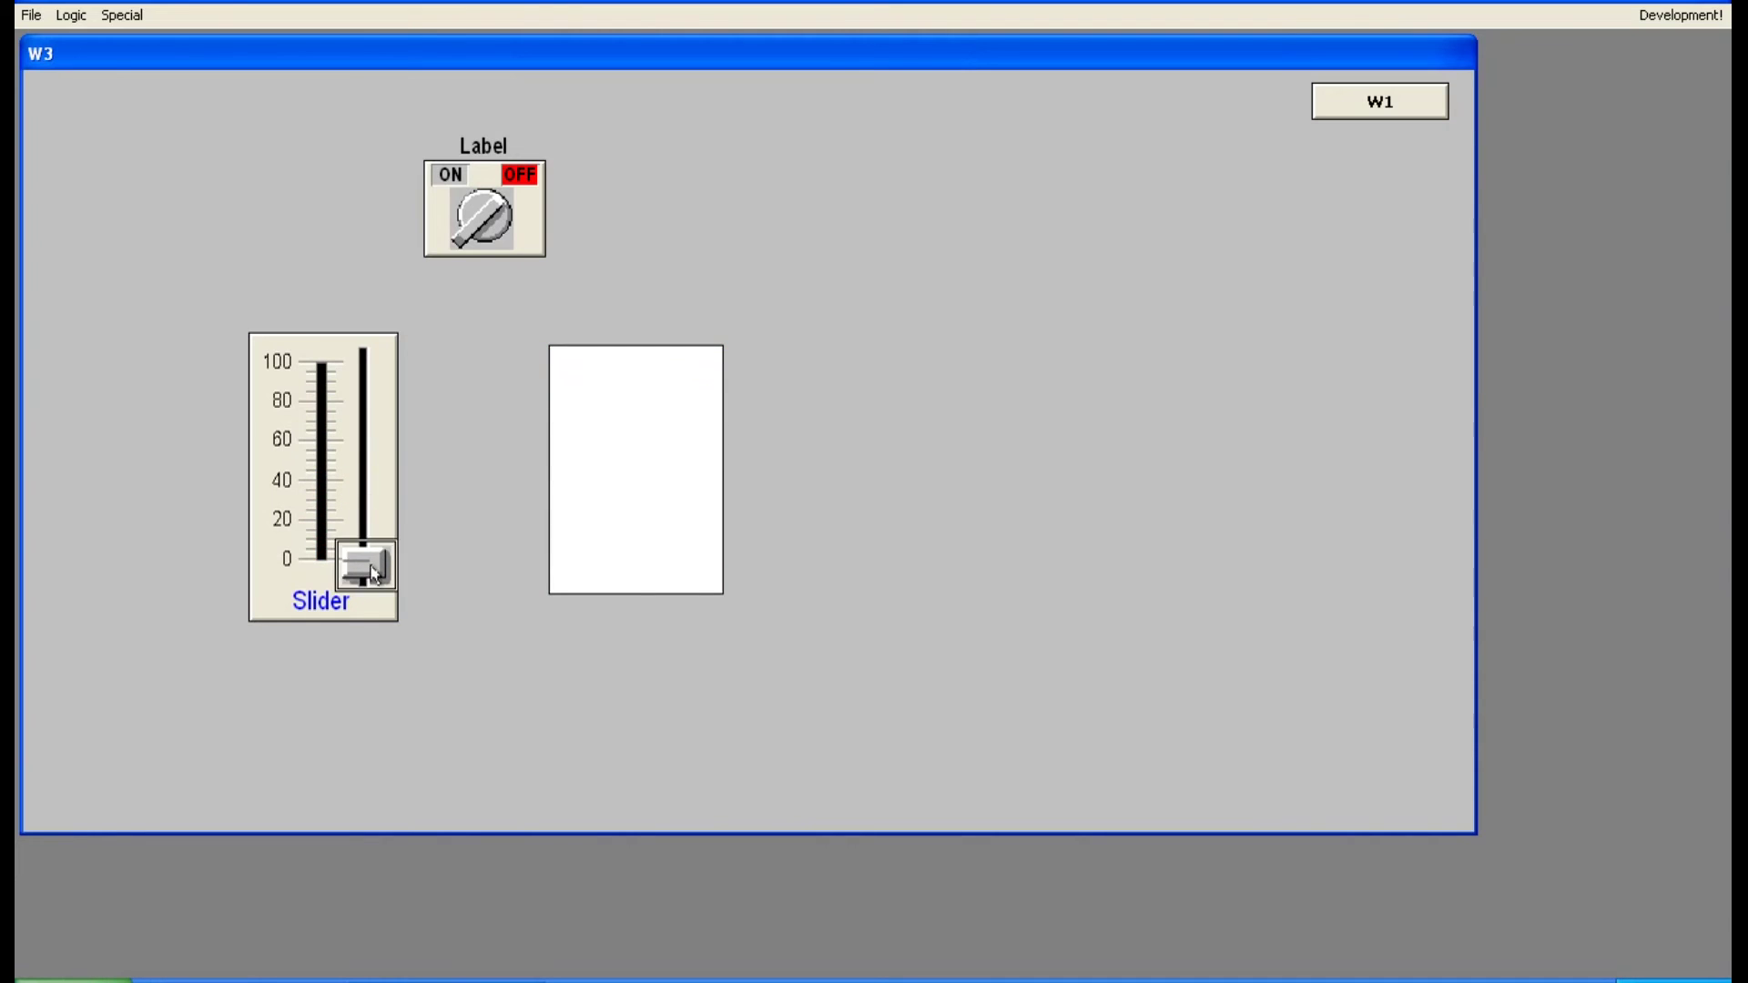
left_click(1679, 15)
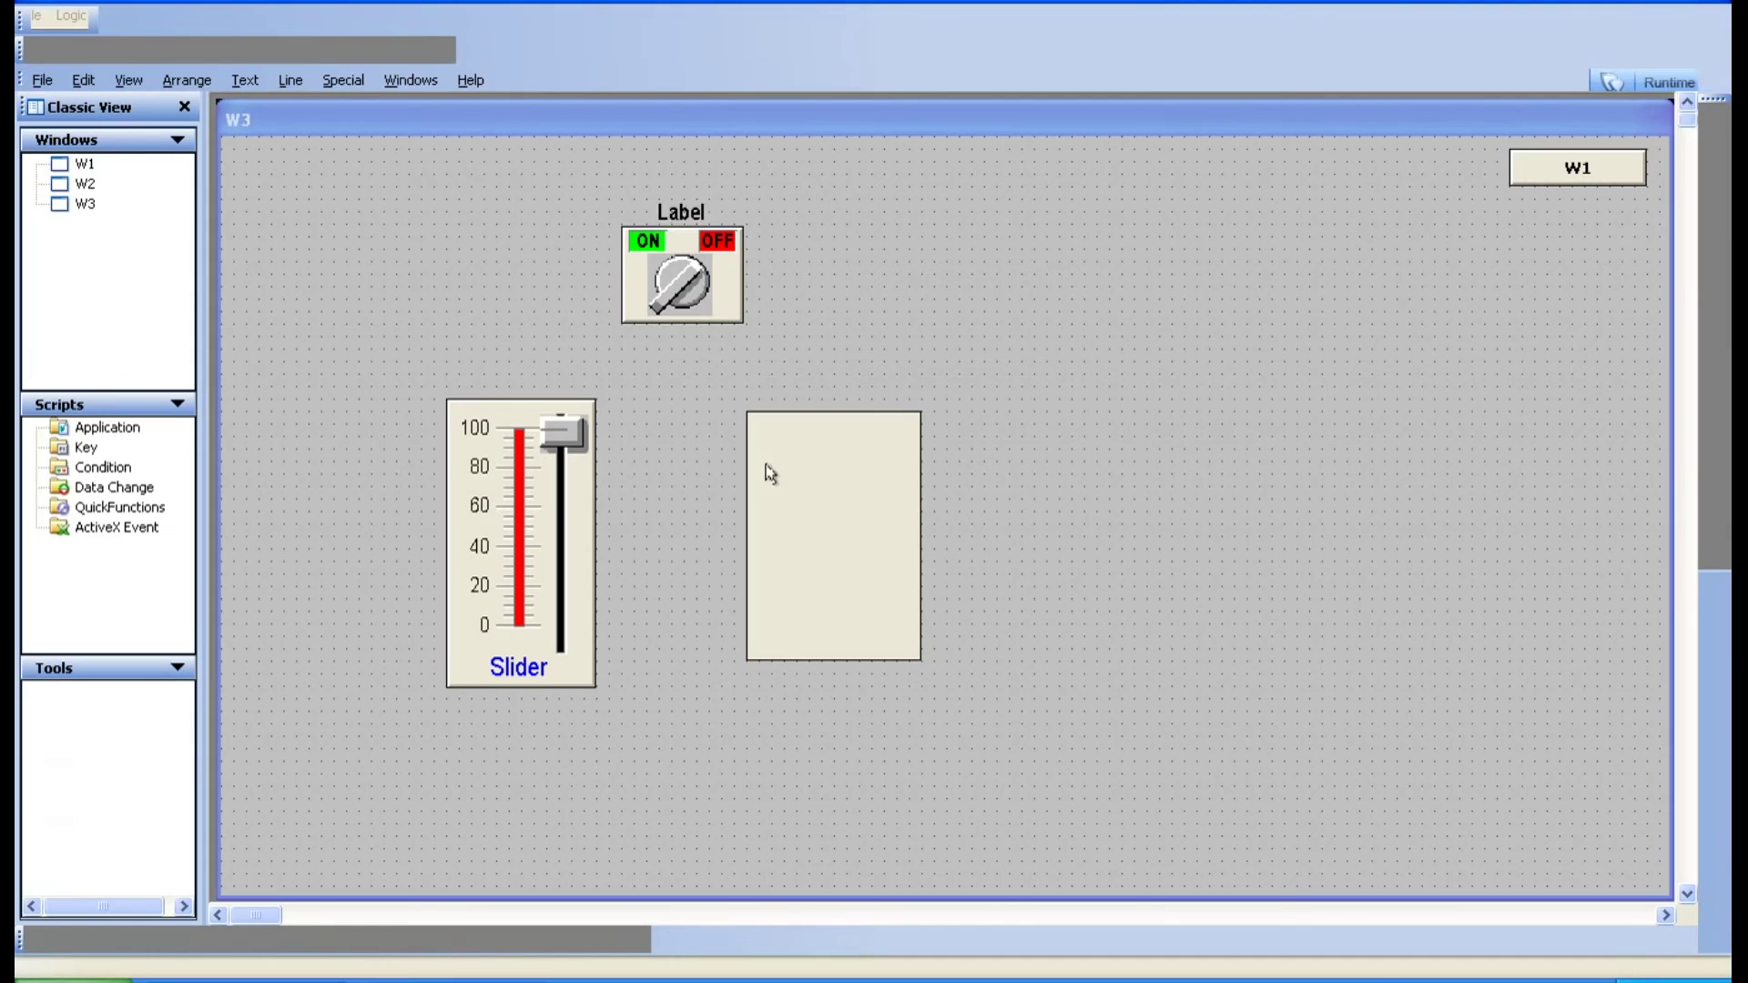
Step: Set the direction of the rectangle's vertical percent fill link to Up and accept the link changes
double_click(834, 623)
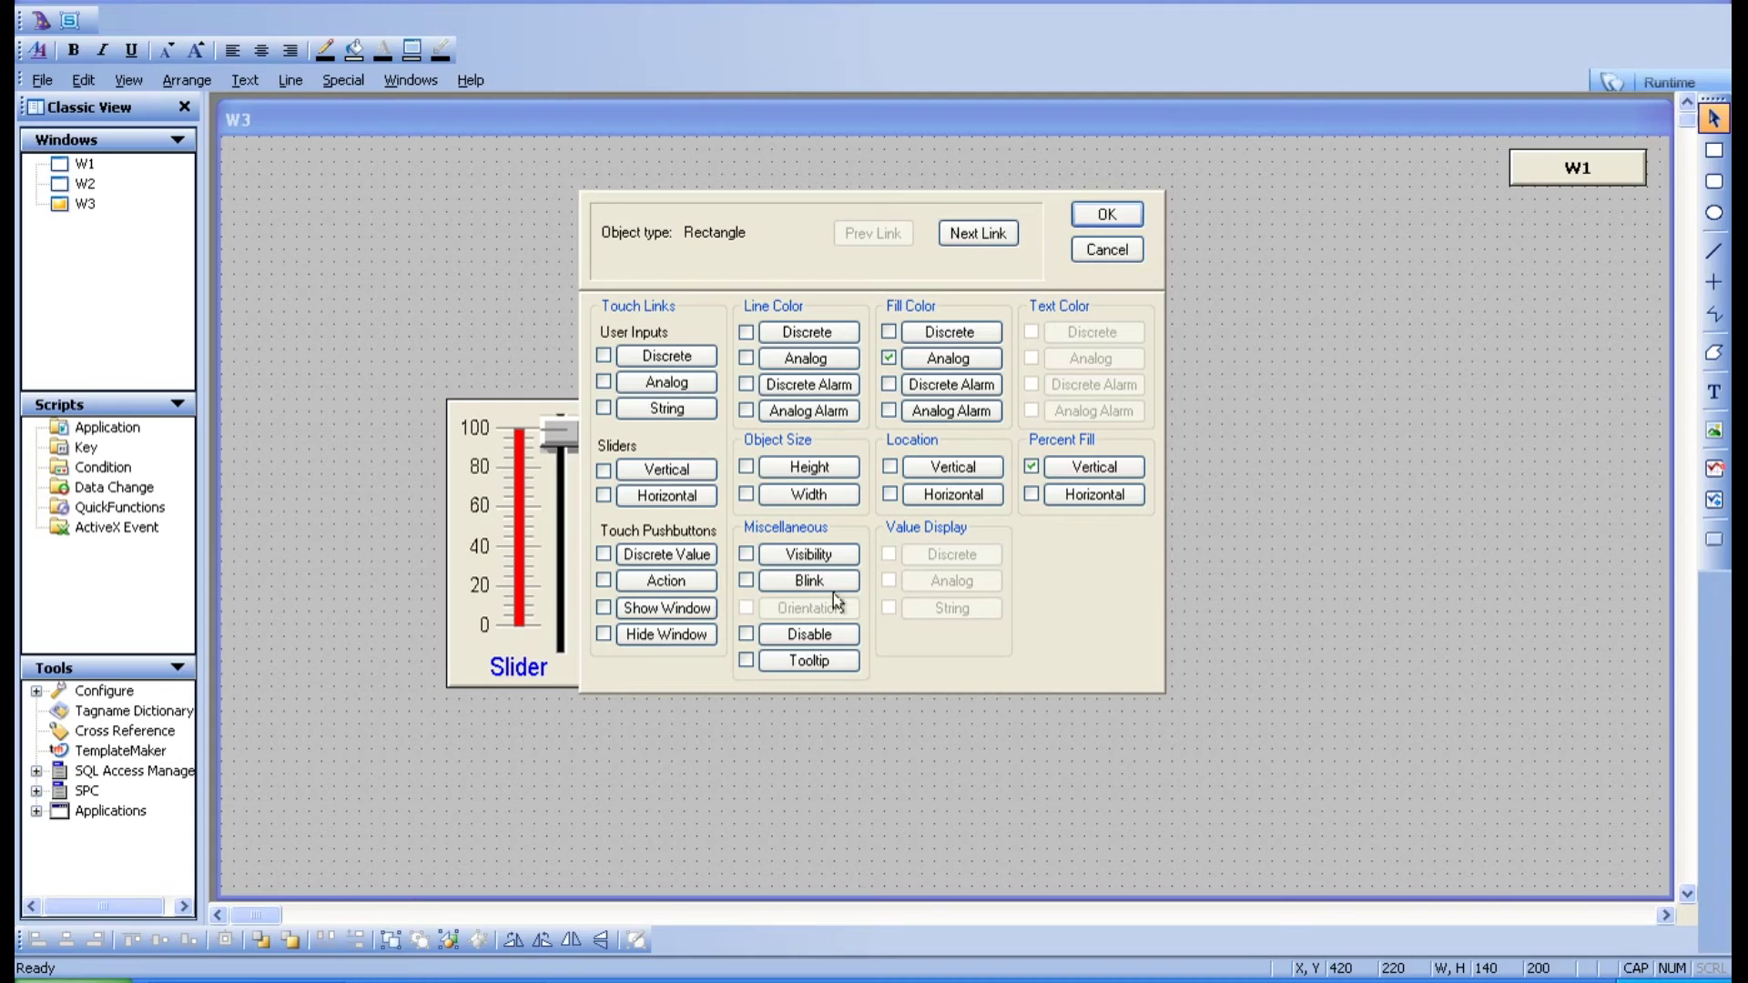
left_click(1091, 467)
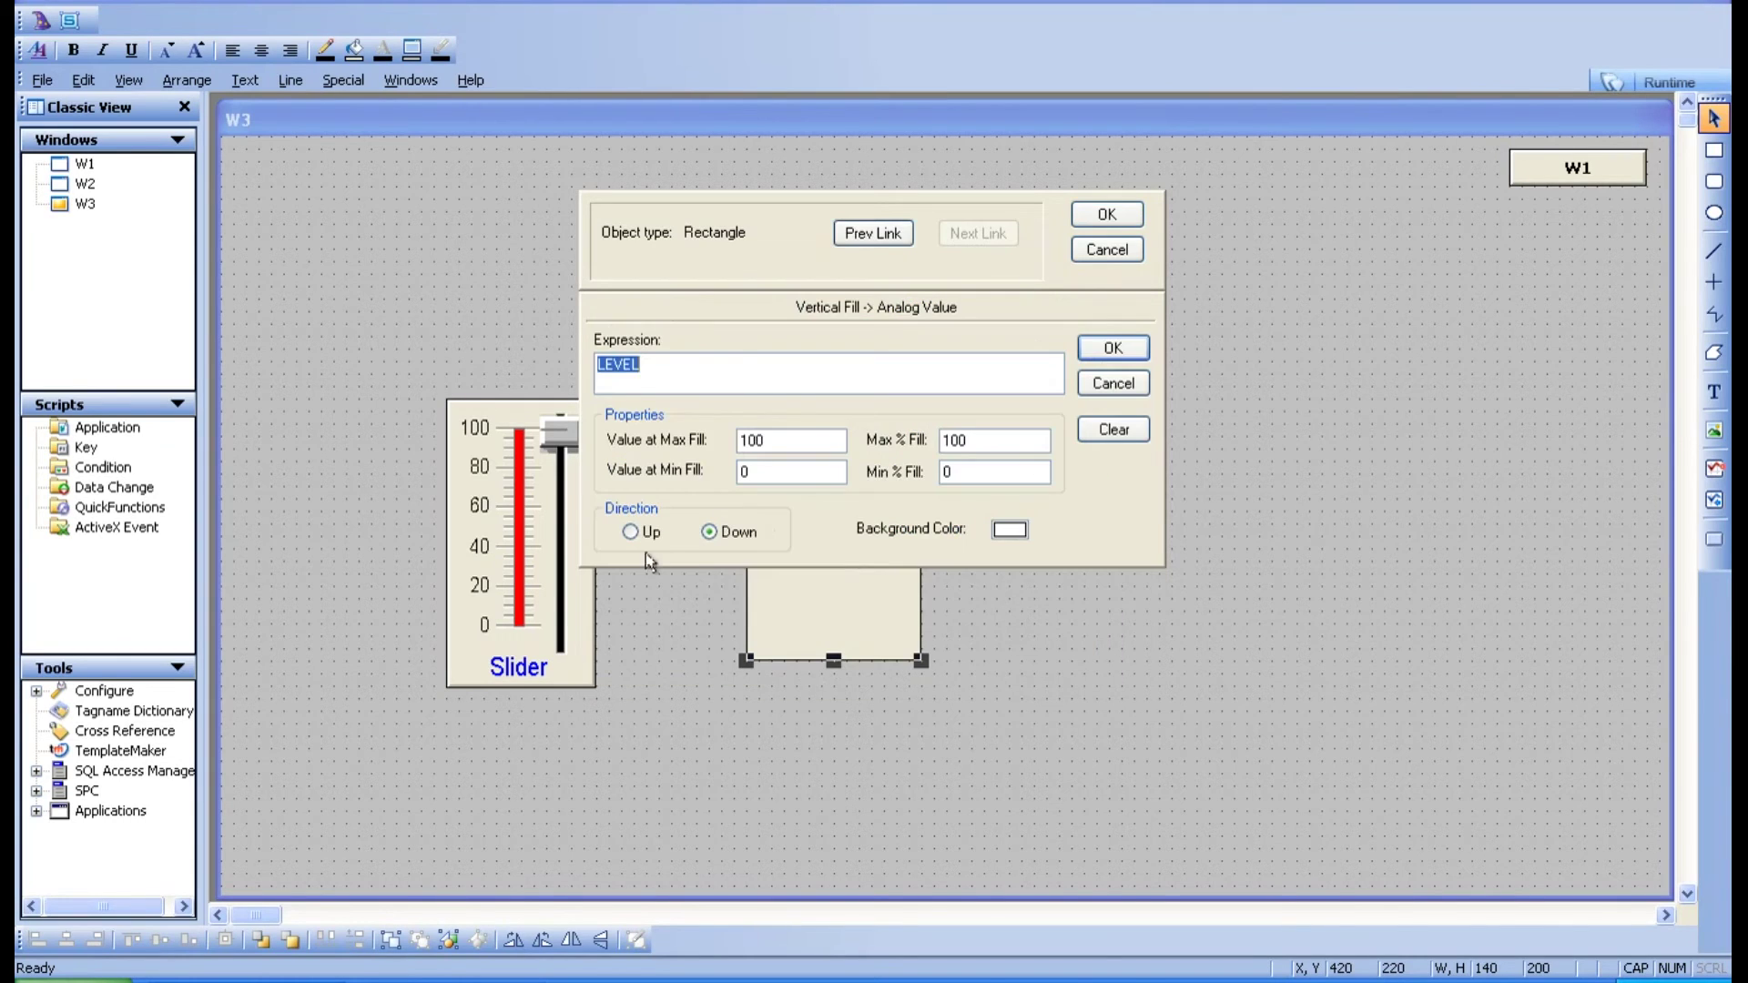
left_click(629, 534)
left_click(1101, 351)
left_click(1125, 211)
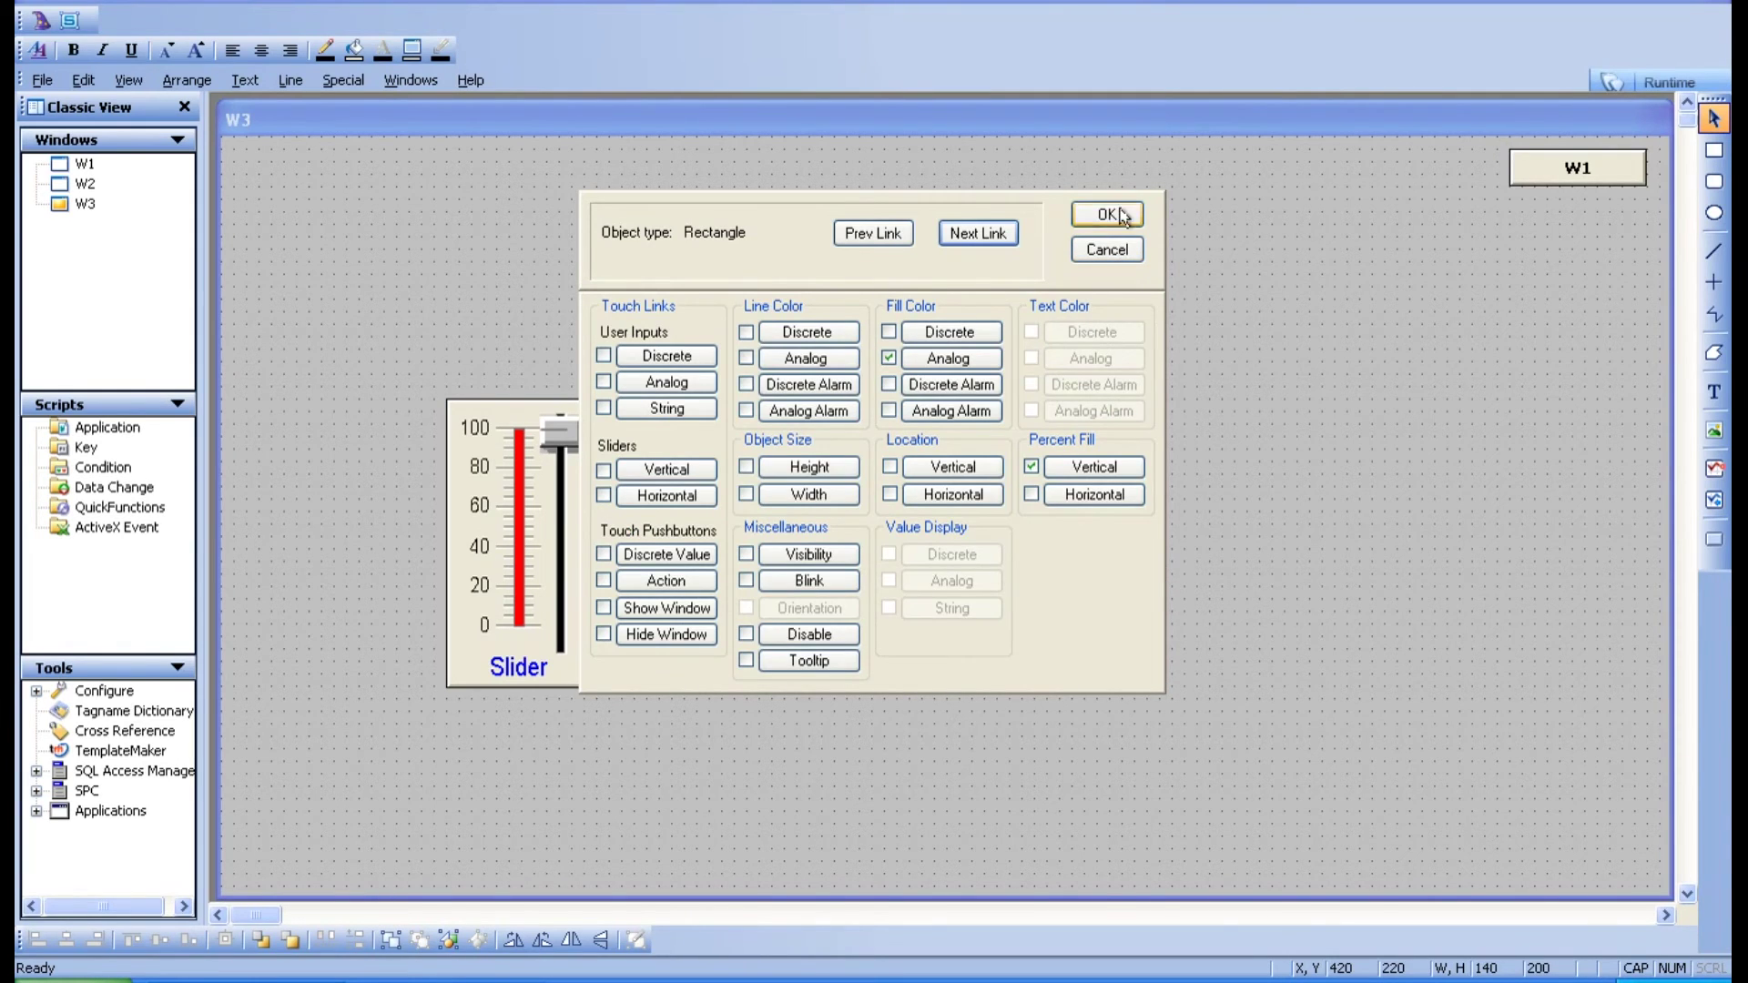
Step: Move the rectangle into the open area of W3 below the W1 button and deselect it
left_click(1113, 485)
left_click_drag(806, 529, 1227, 561)
left_click(1446, 637)
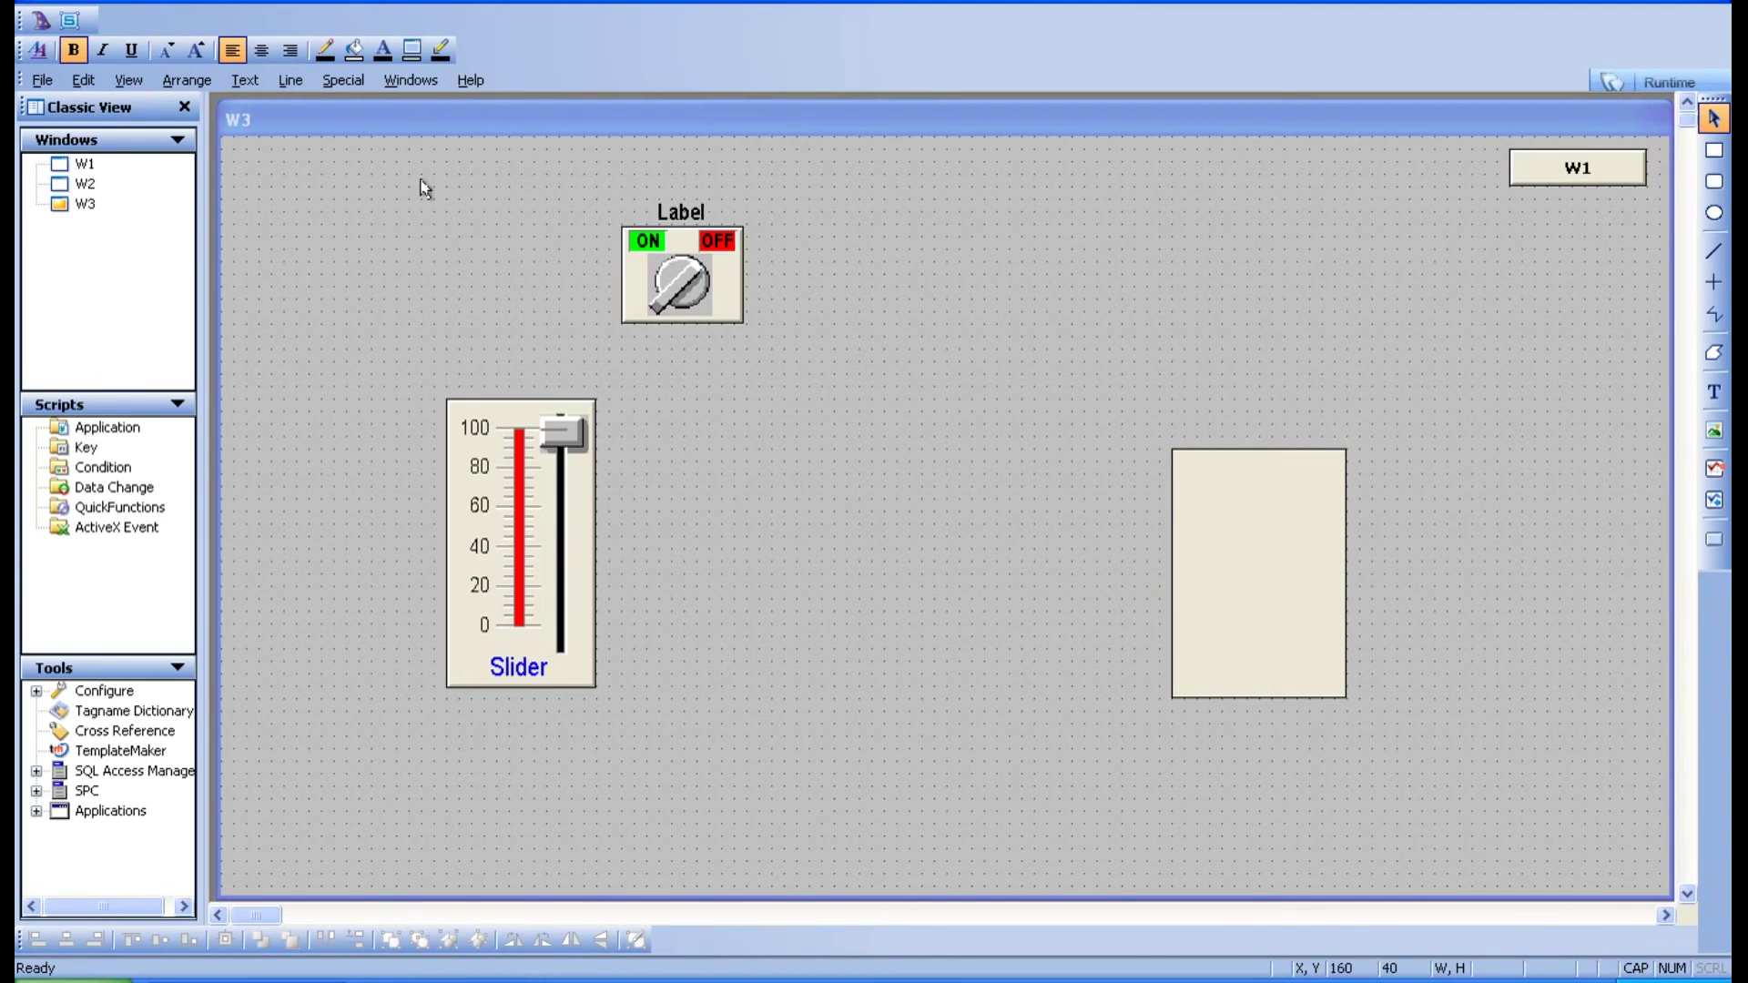
Step: Place a Symbol Factory wizard in the empty area of W3 between the switch and the rectangle
left_click(37, 20)
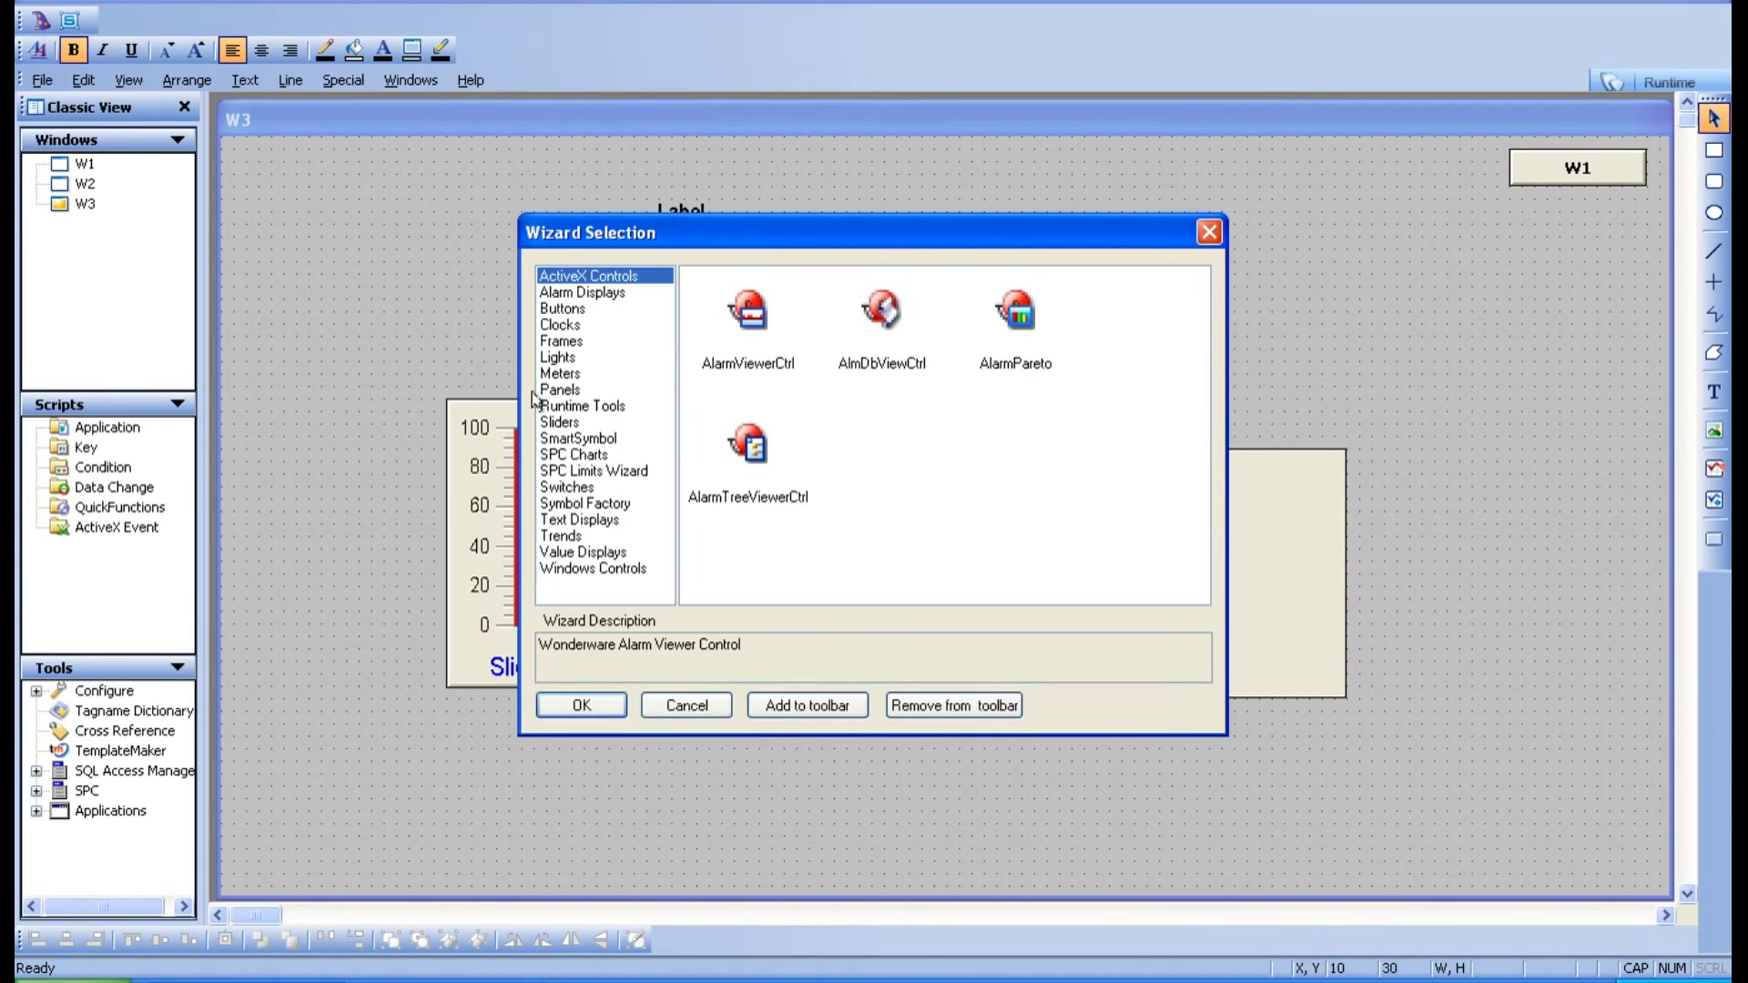
left_click(590, 505)
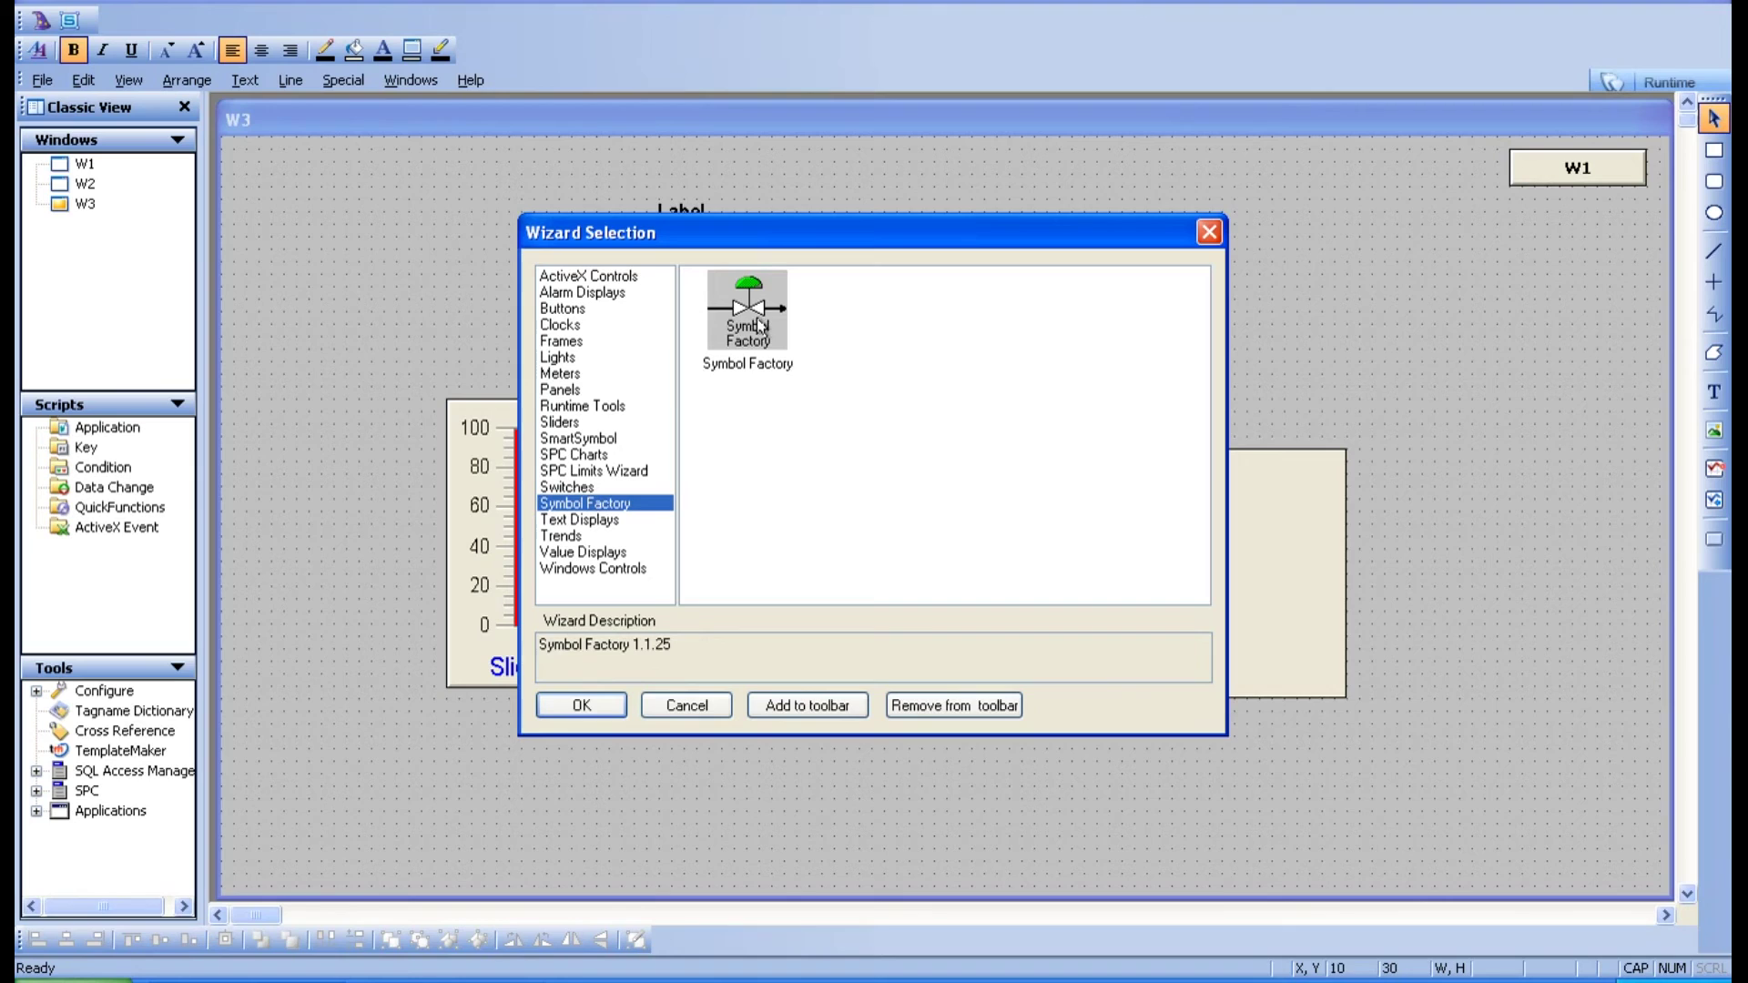
left_click(763, 327)
left_click(582, 706)
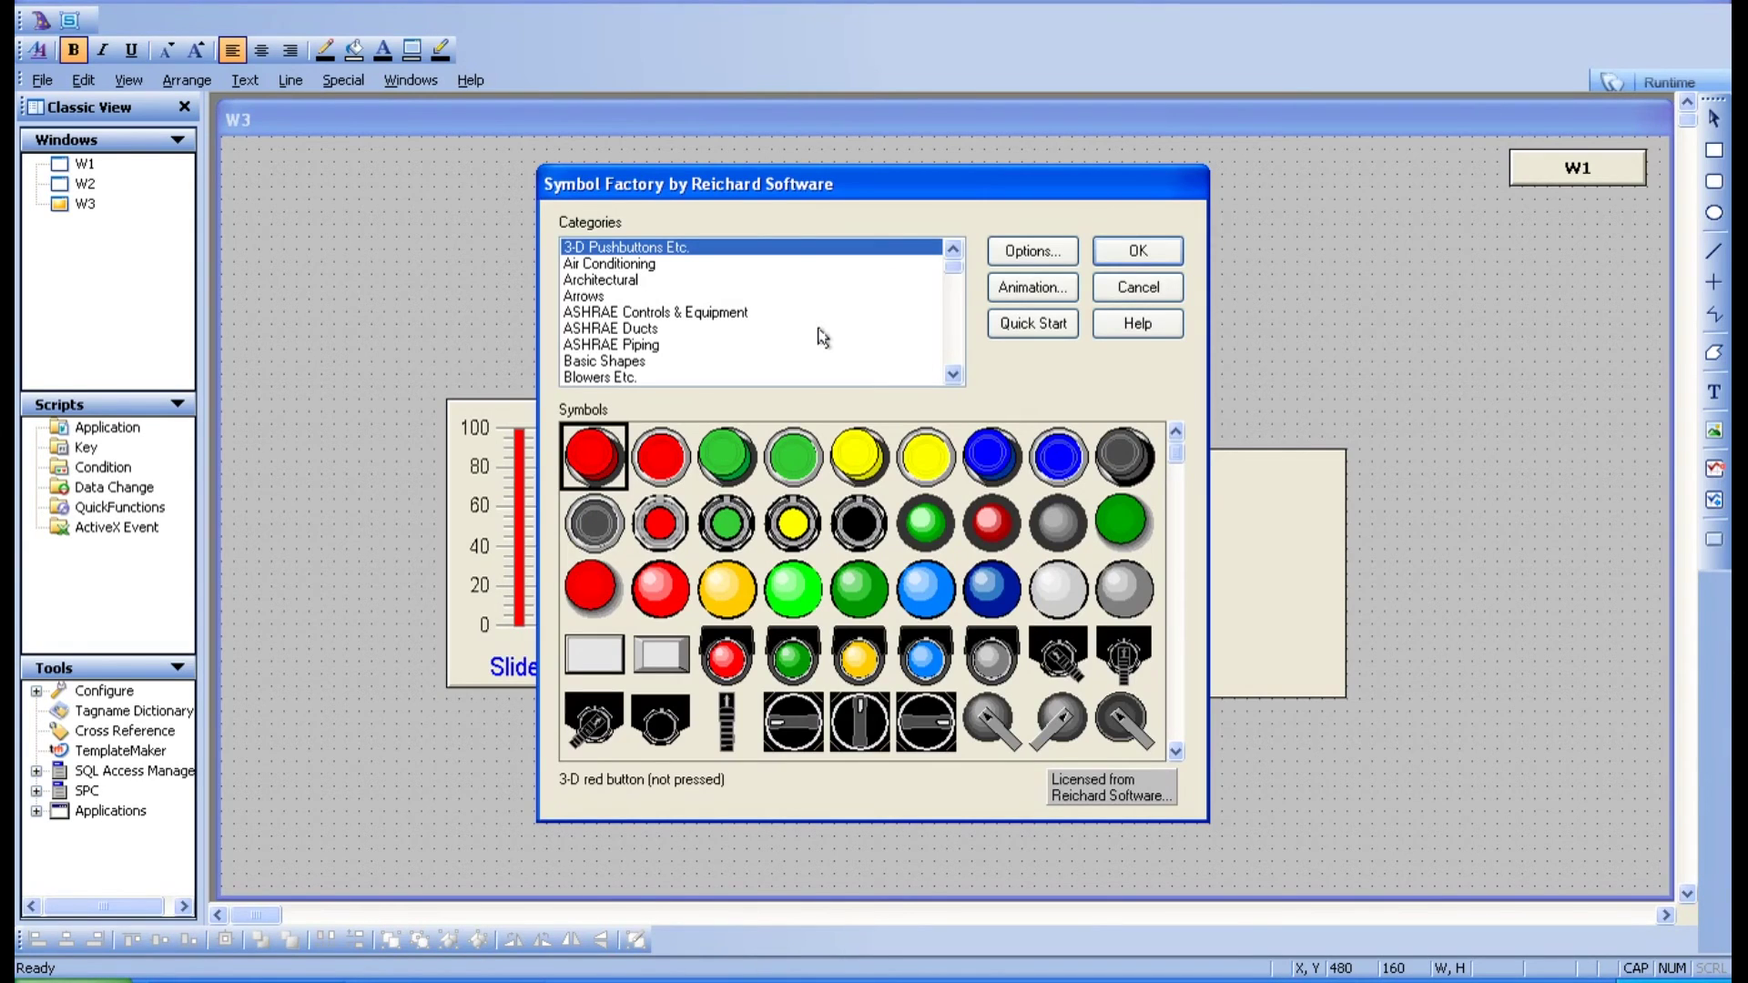
Step: Browse the Pulp & Paper and Pipes symbol categories and insert the 90° curve 2 pipe
left_click(953, 350)
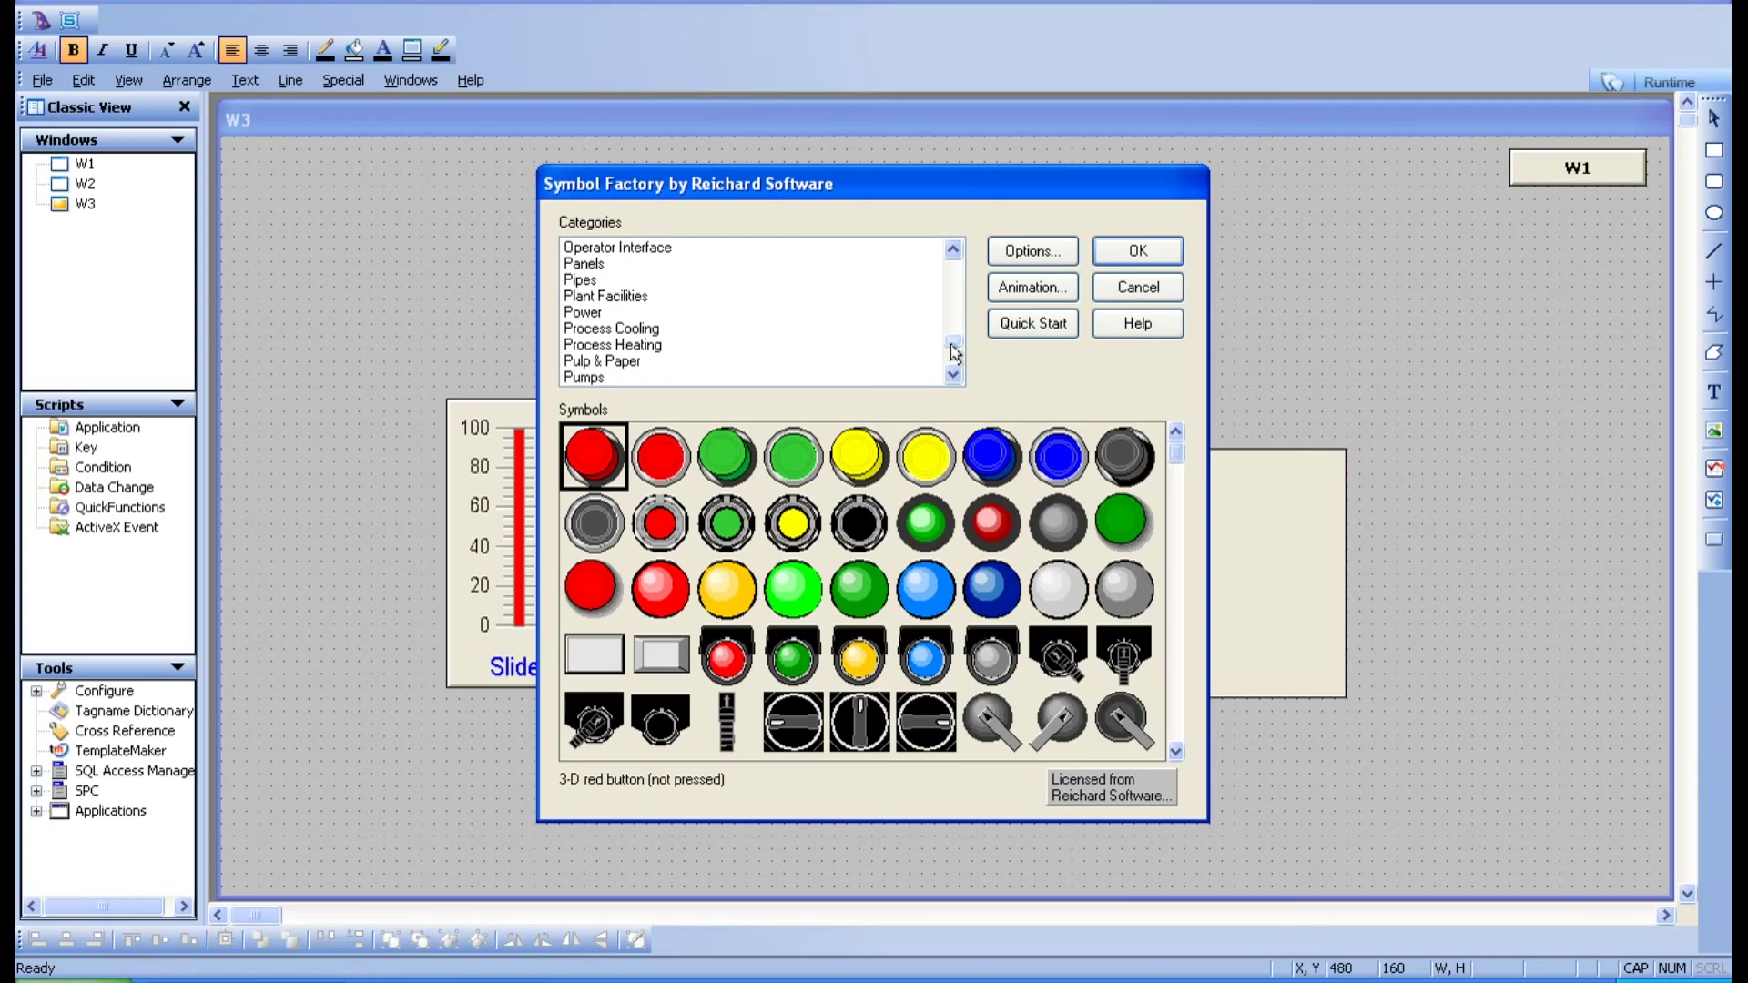
left_click(609, 362)
left_click(953, 374)
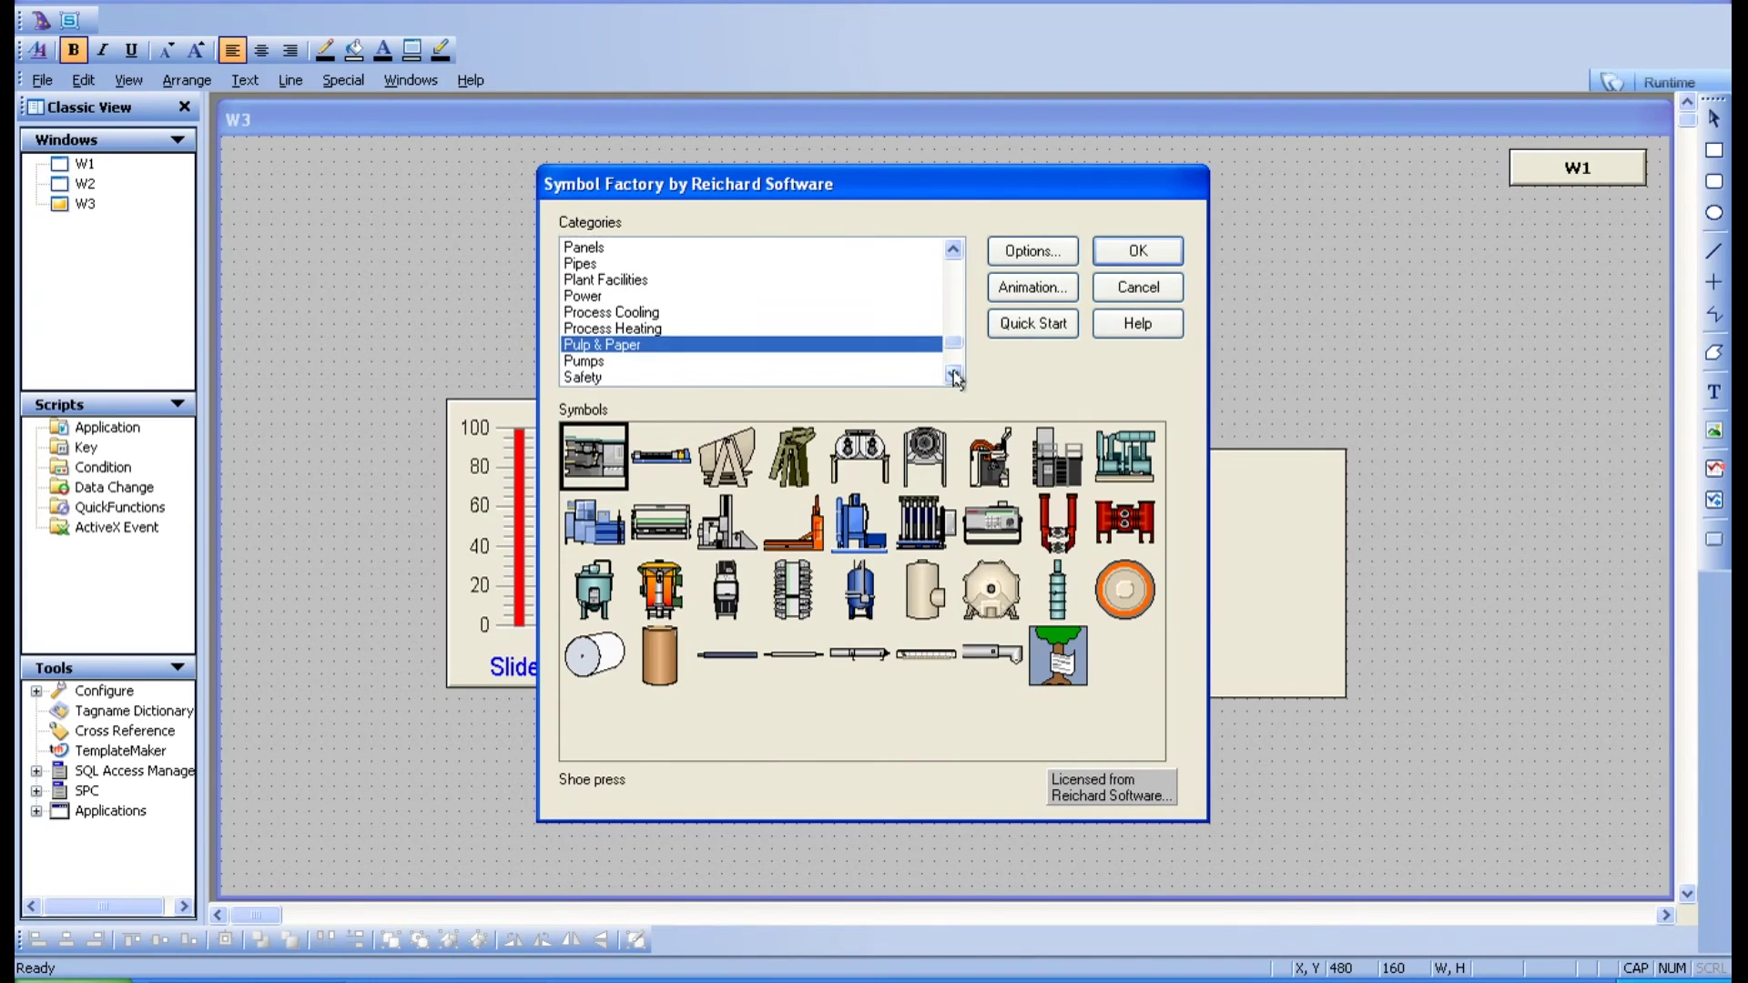
left_click(953, 374)
left_click(583, 250)
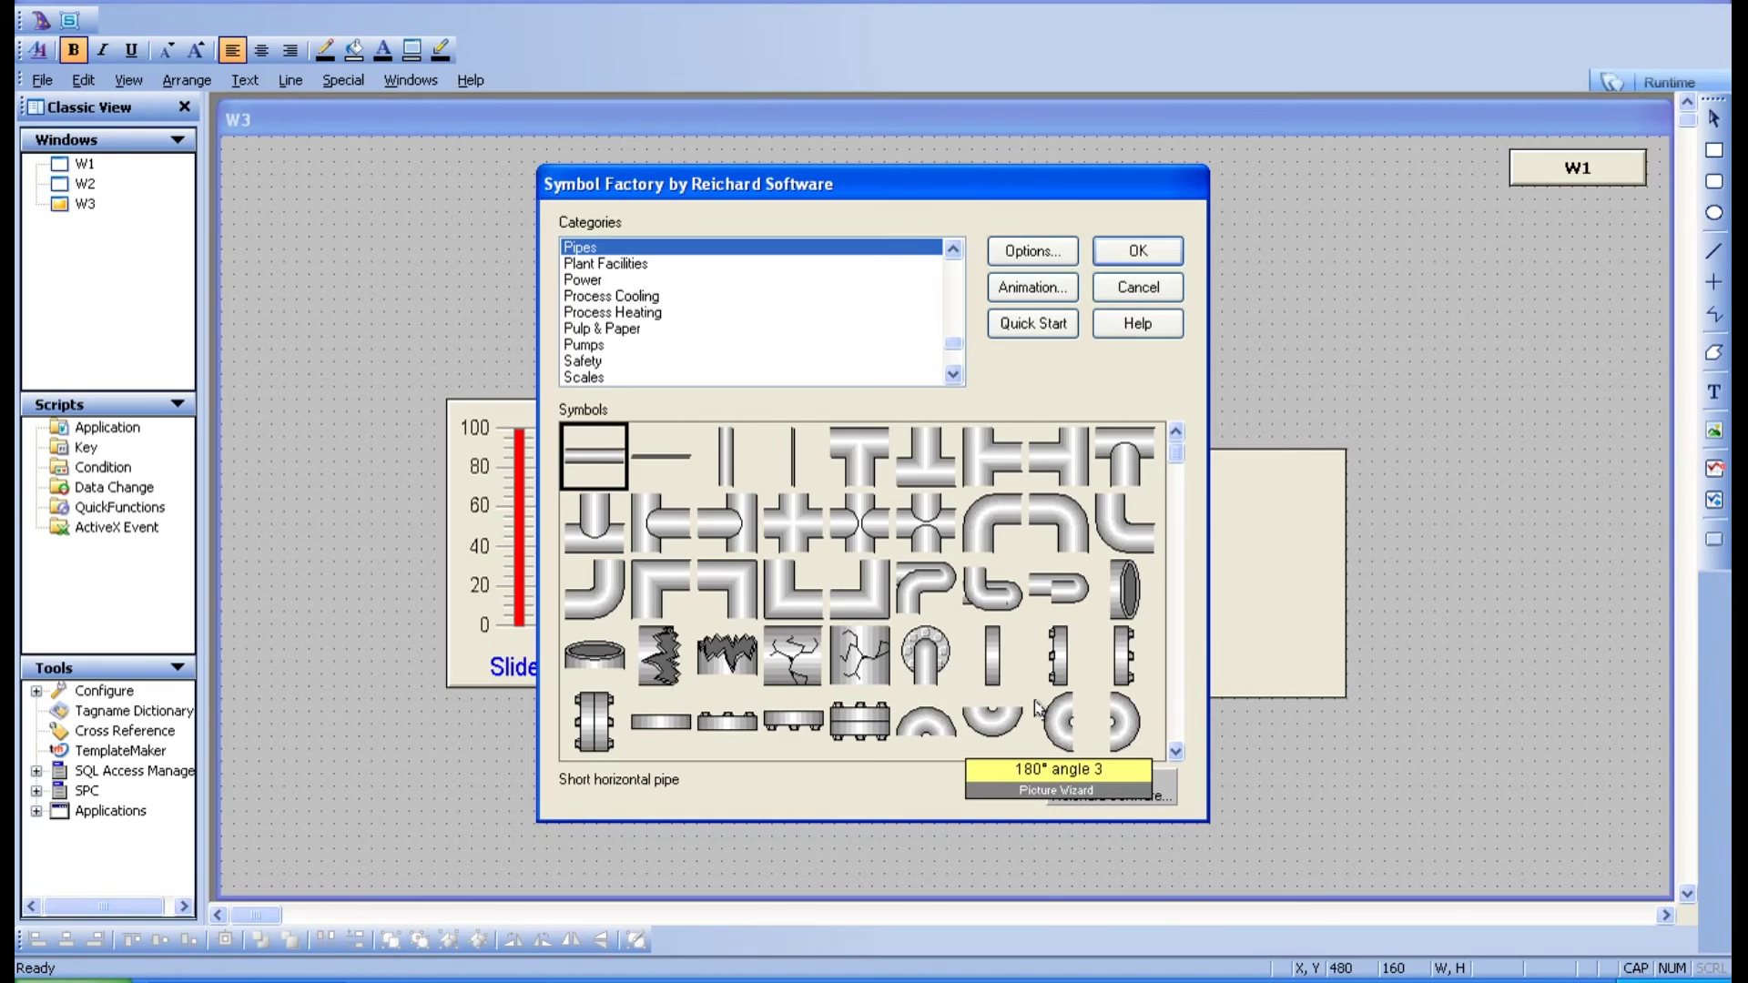
left_click(1056, 528)
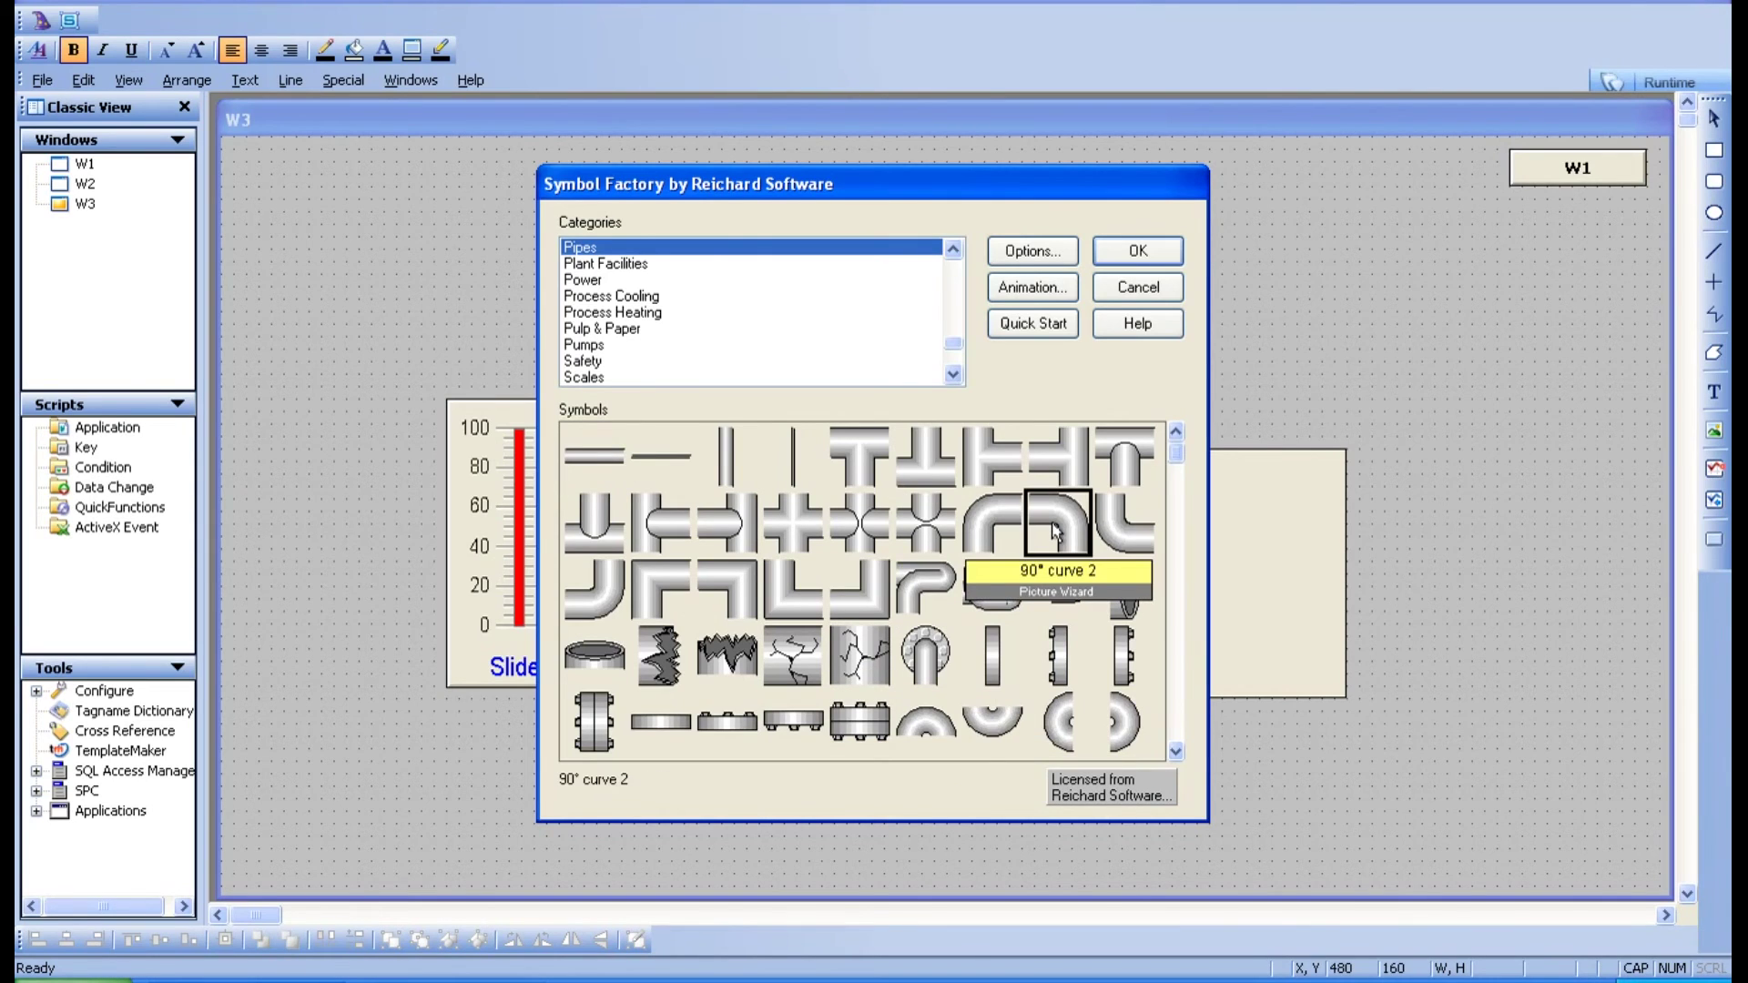
left_click(1137, 254)
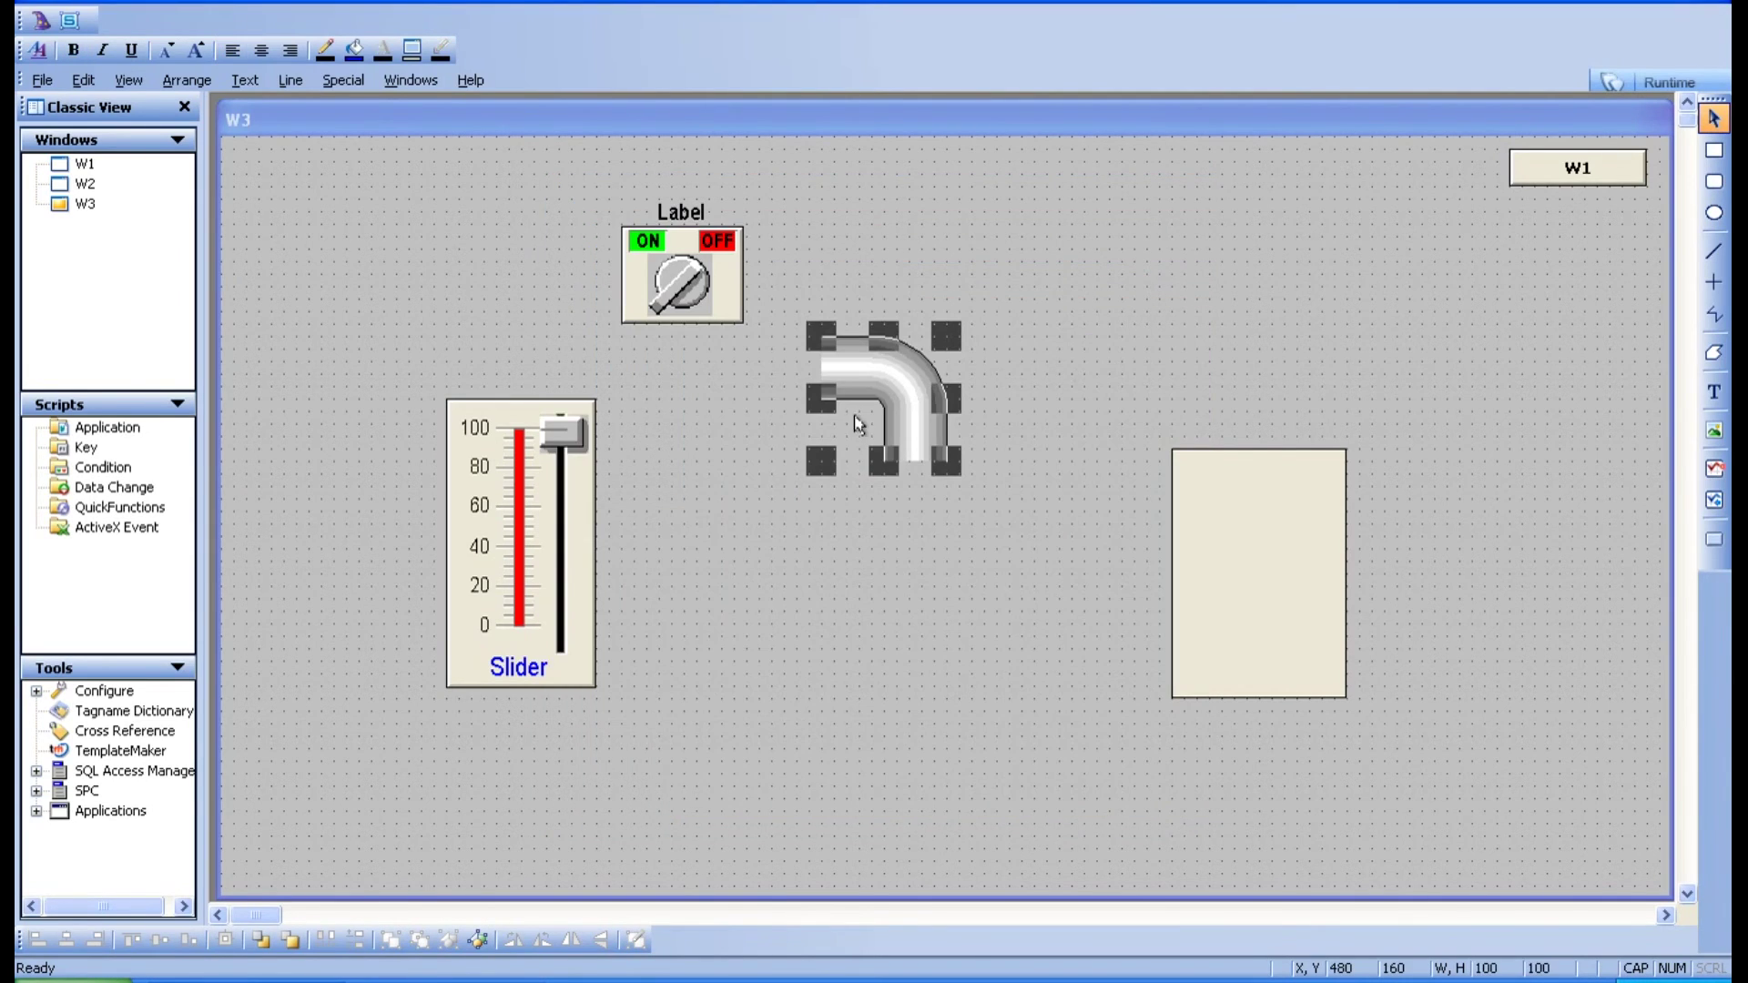
Step: Shrink the pipe elbow to about 71 by 71 and position it with its outlet on the rectangle's top edge
left_click_drag(901, 405, 1175, 392)
left_click_drag(1221, 322, 1207, 400)
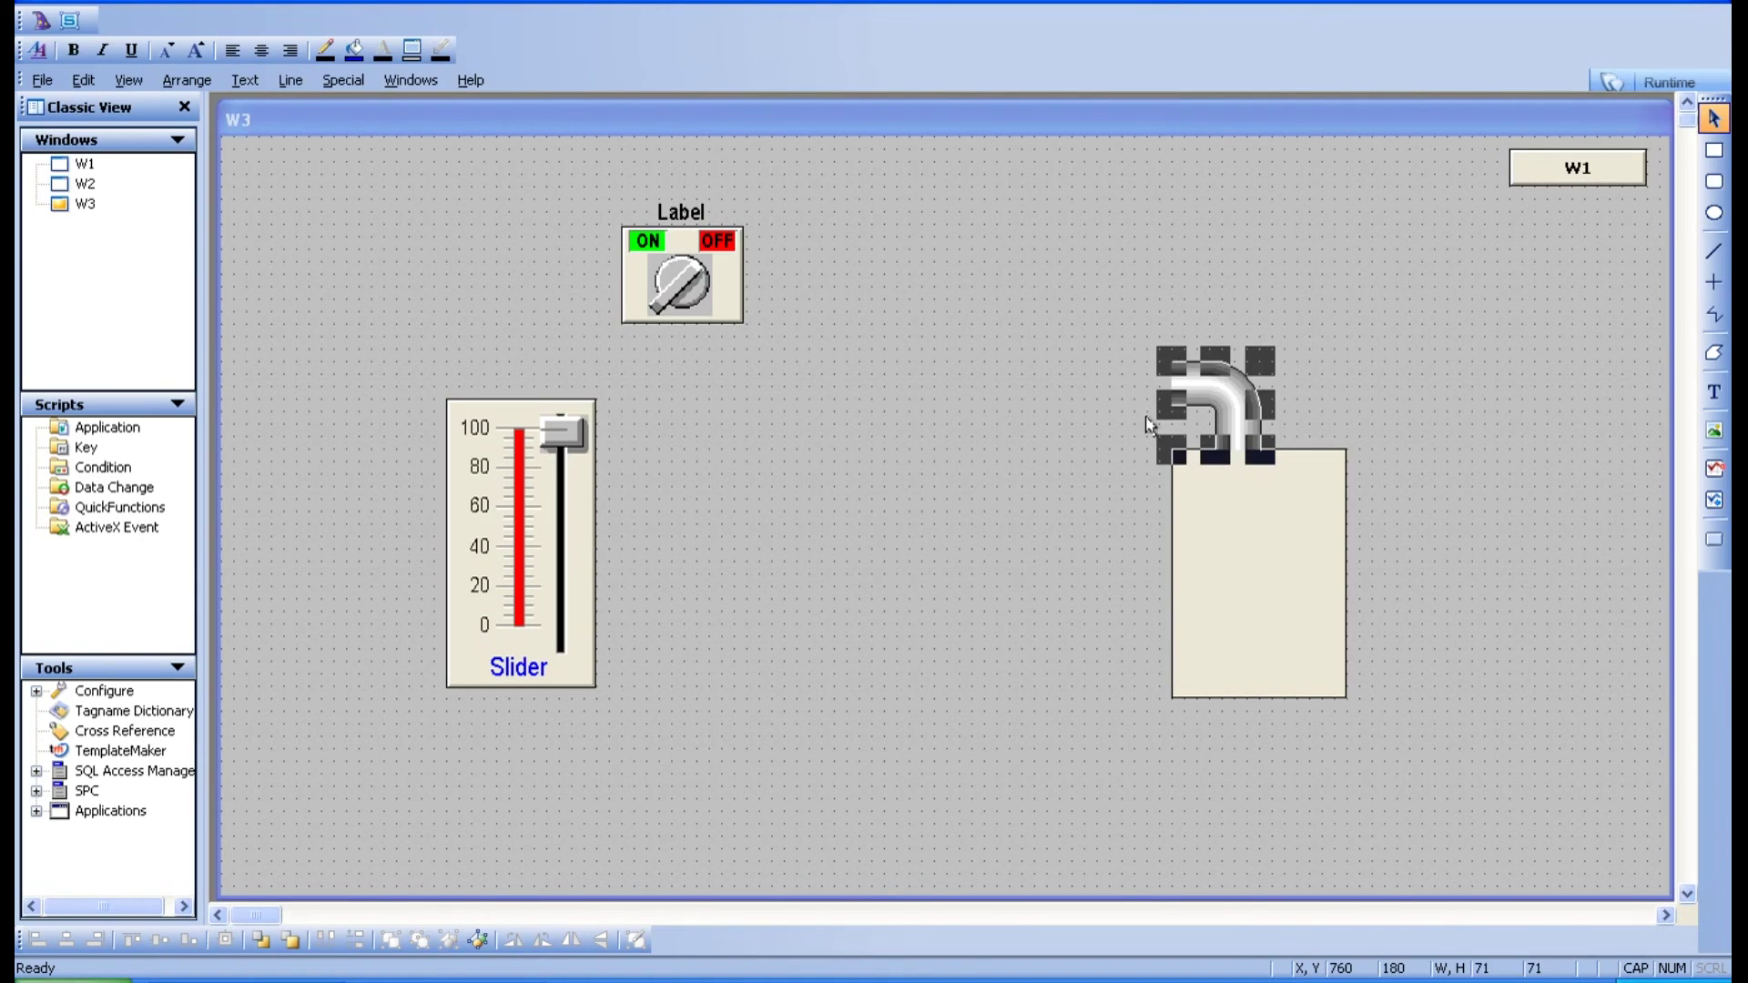
left_click(1020, 555)
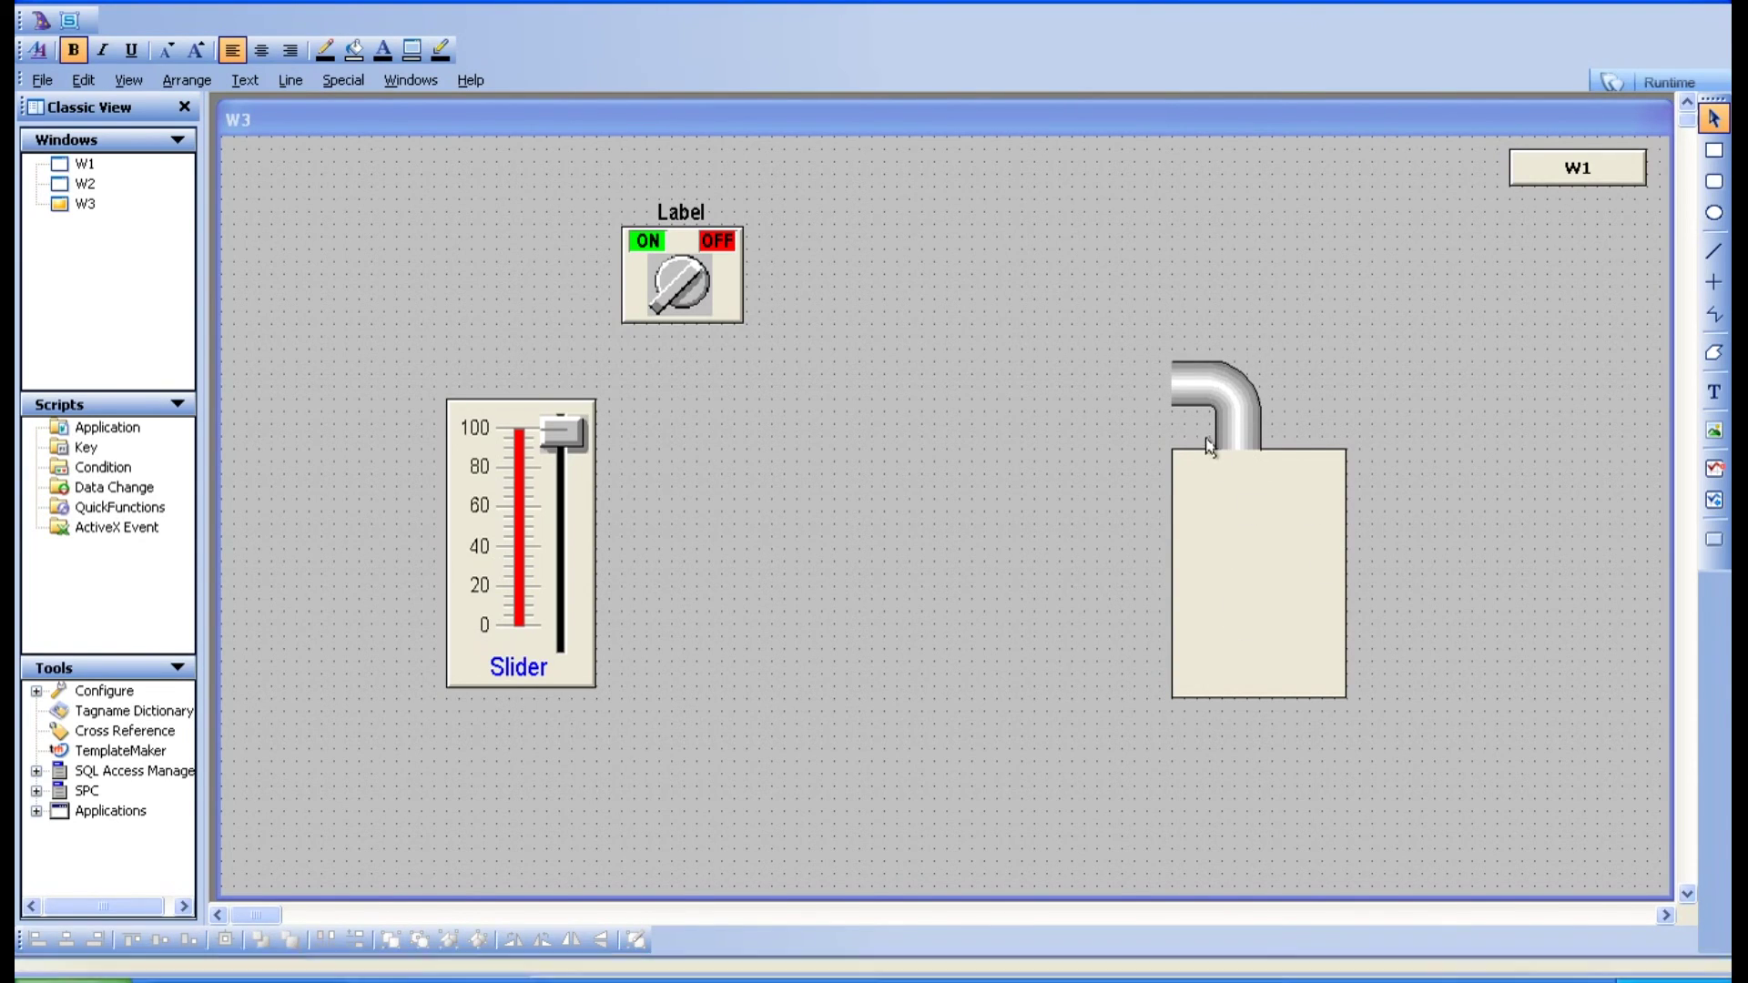
Step: Test the upward tank fill in runtime by raising the slider to about 70 and 100, lower it to 0, and return to development mode
left_click(1653, 80)
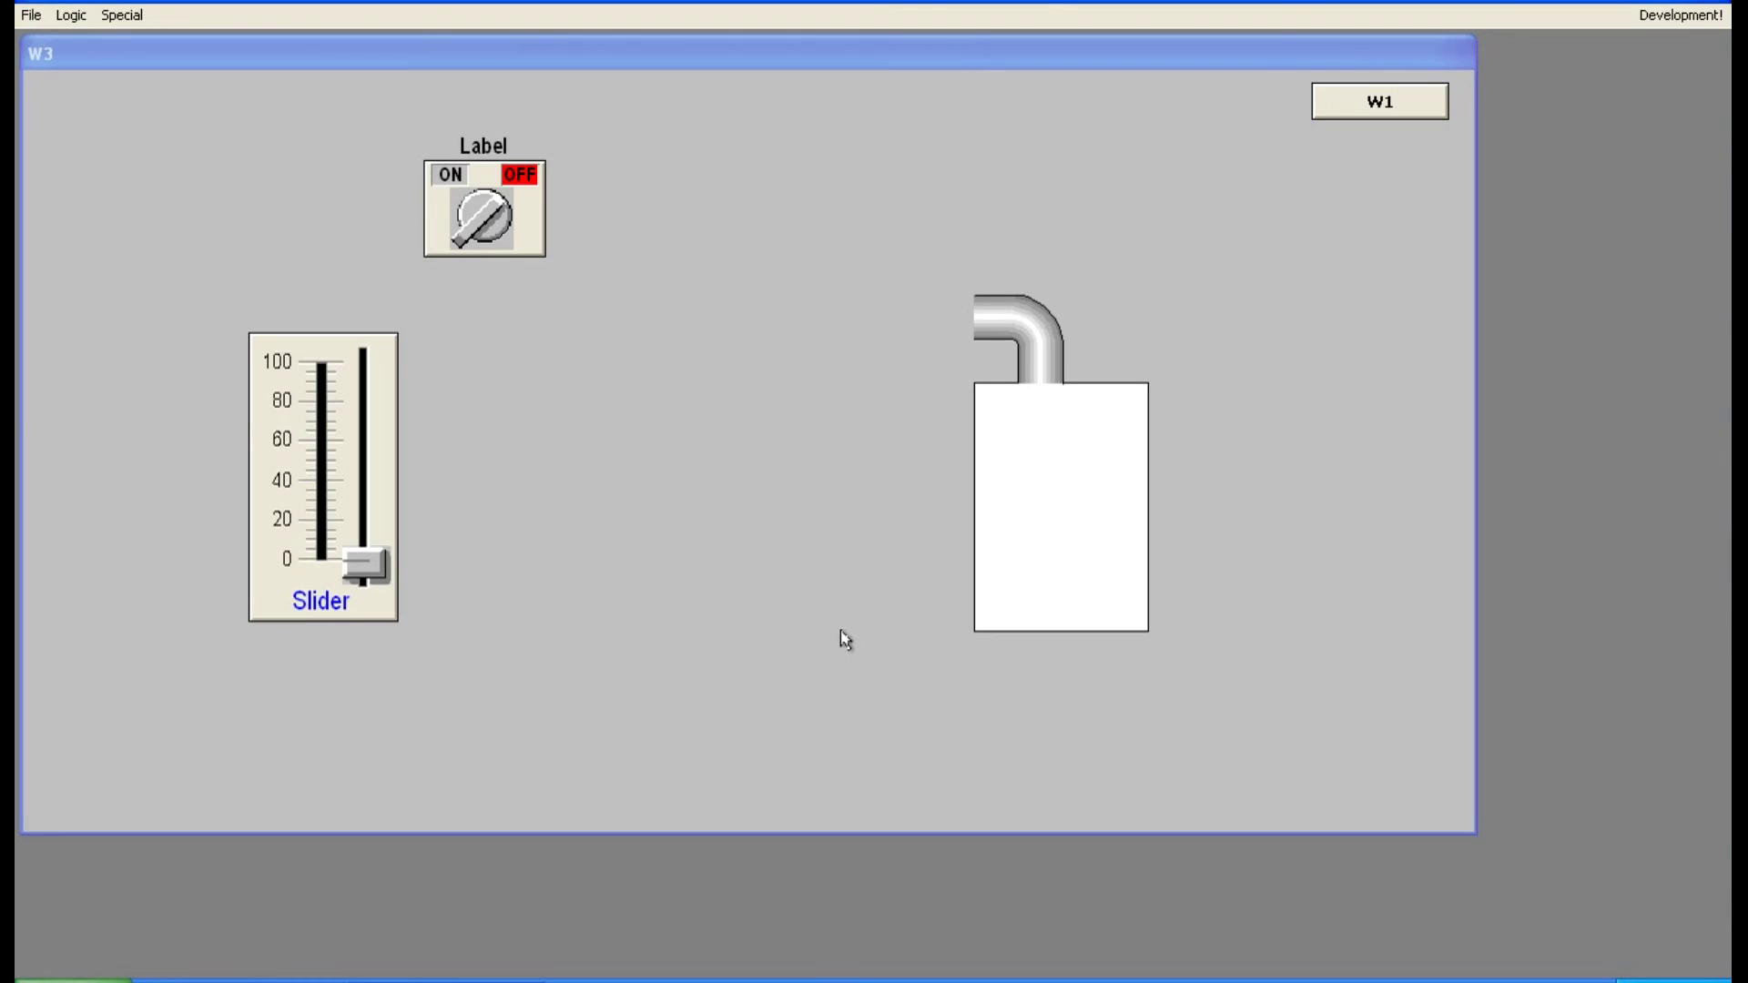
left_click_drag(365, 555, 372, 404)
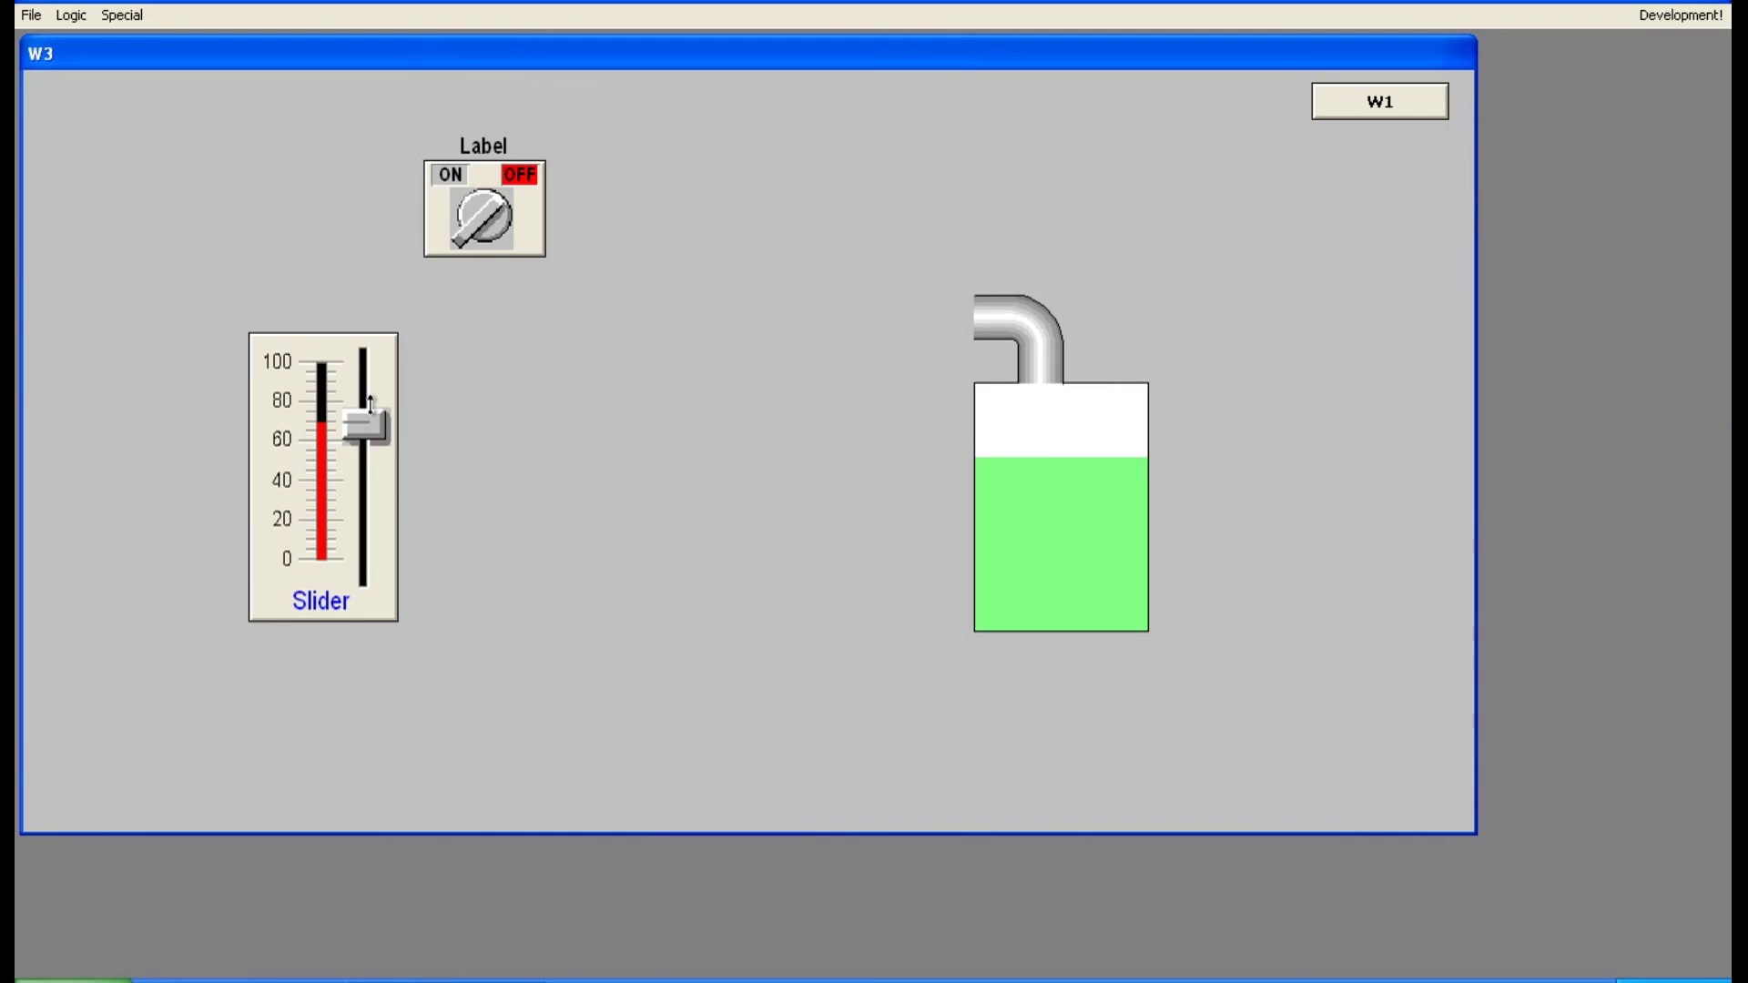
left_click_drag(370, 405, 346, 342)
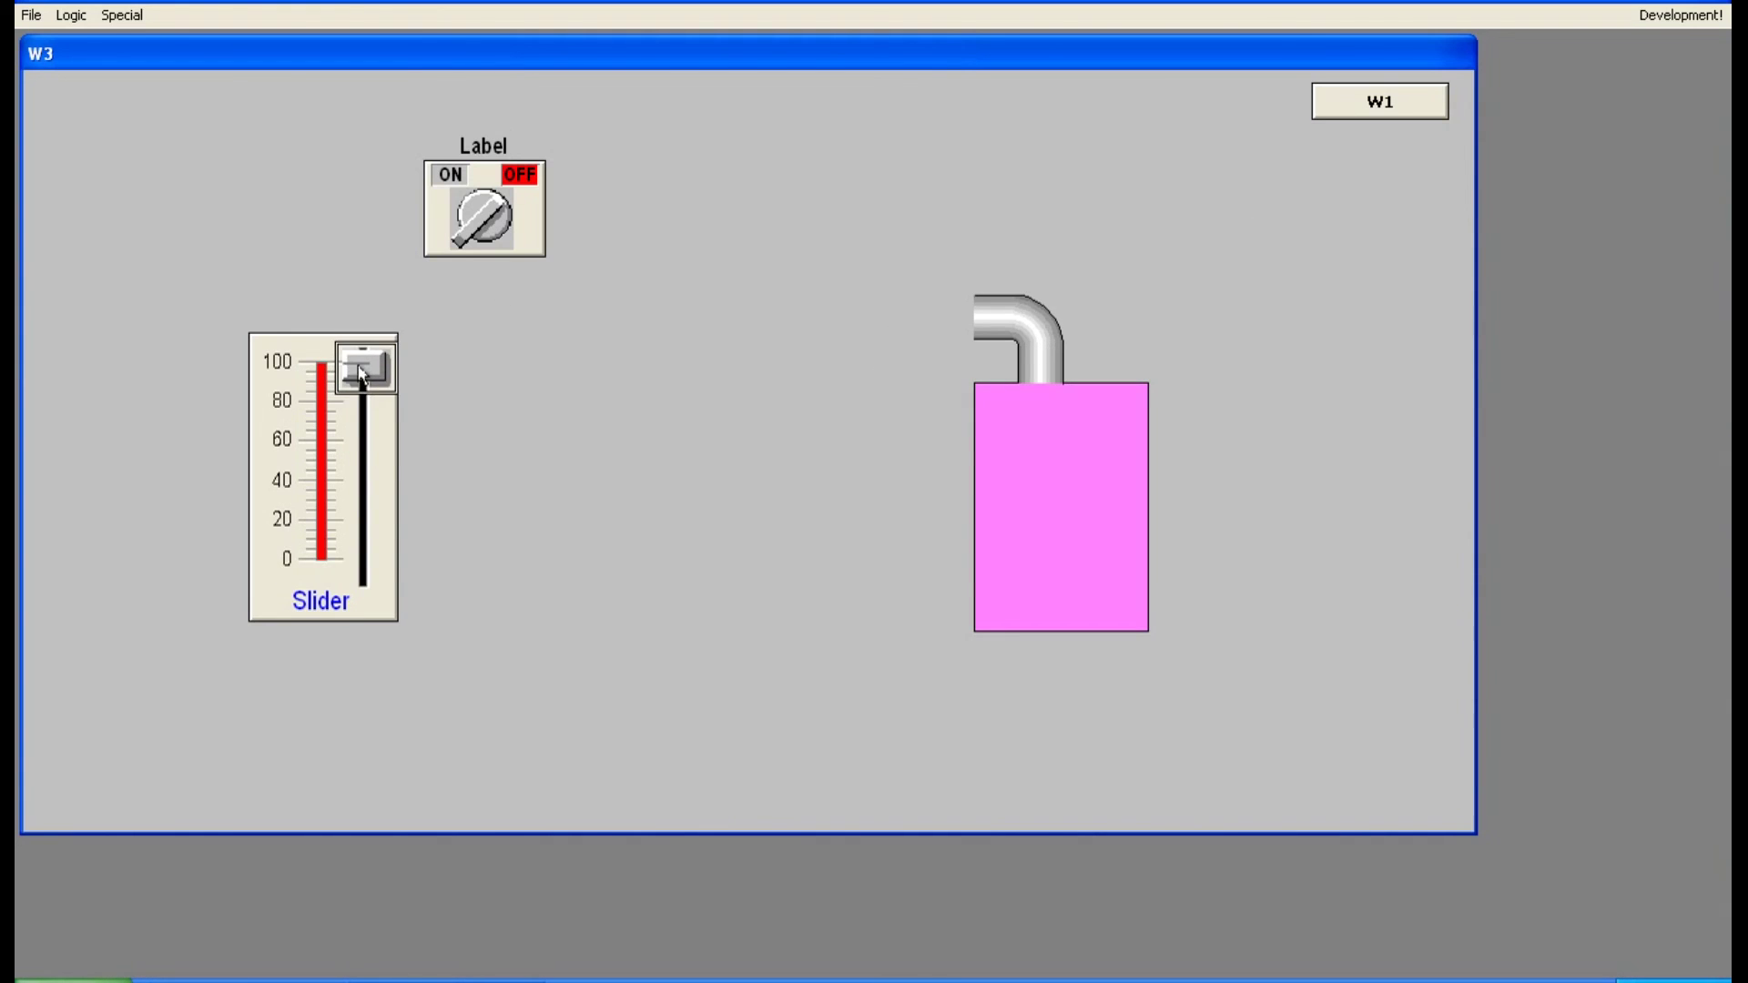
left_click_drag(364, 364, 377, 596)
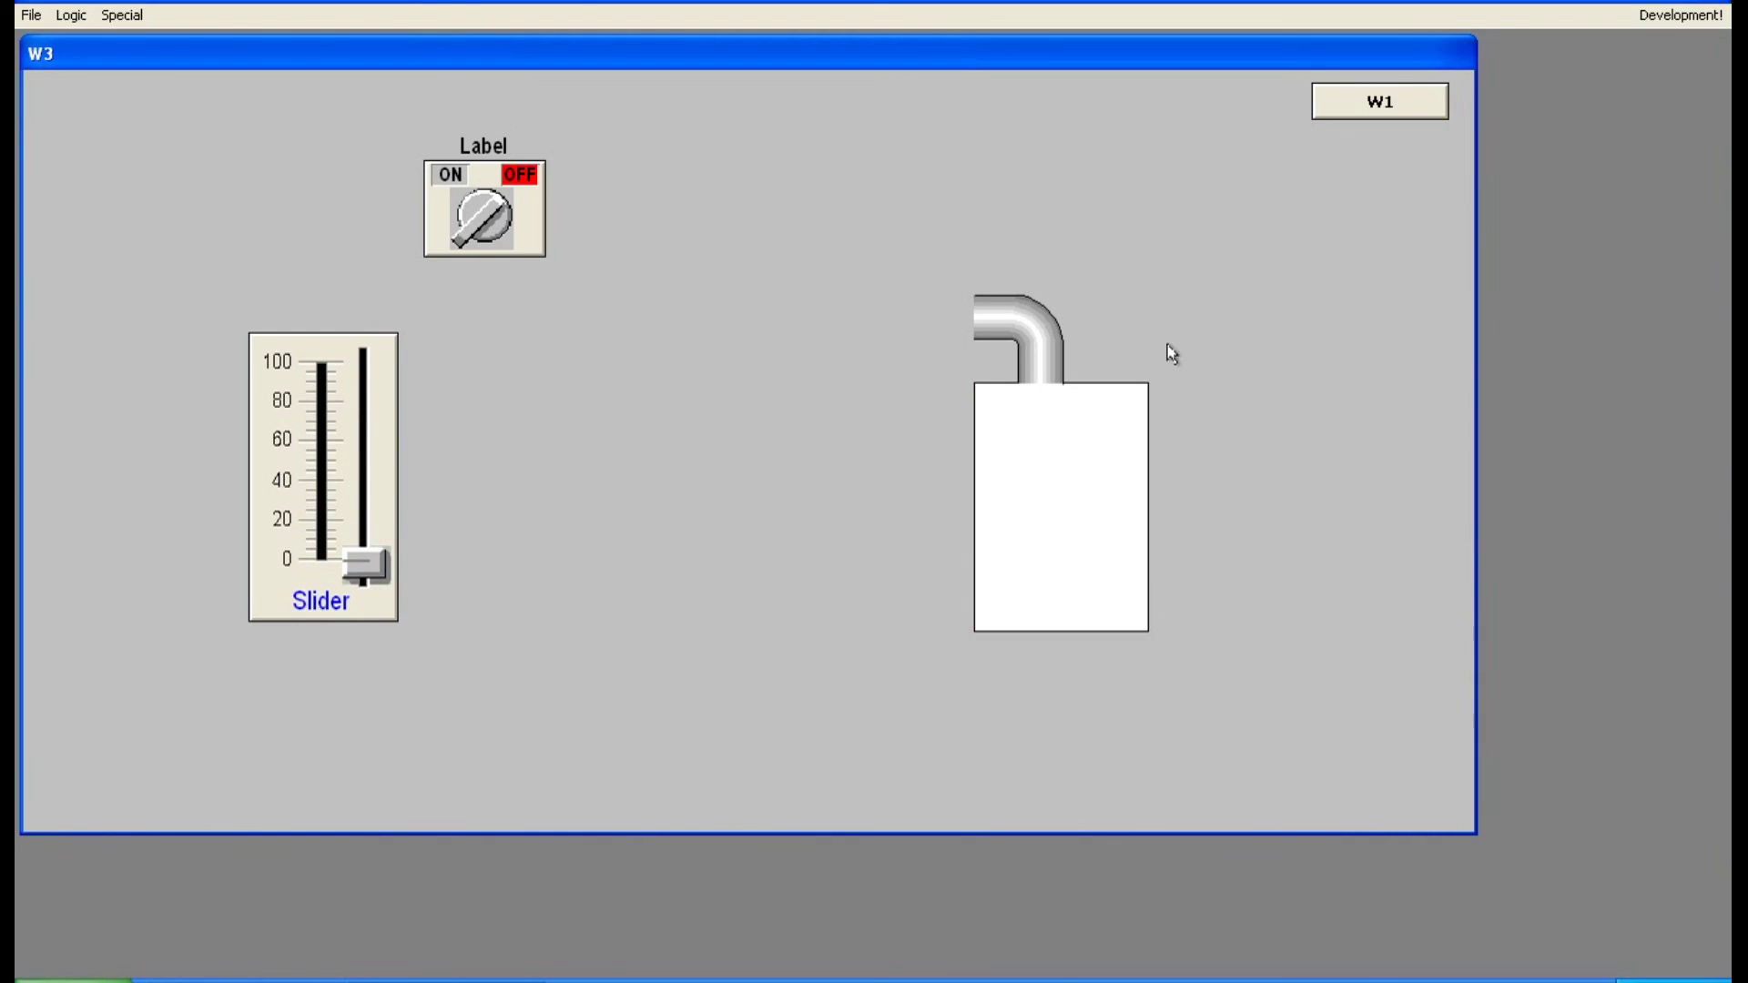
left_click(1680, 16)
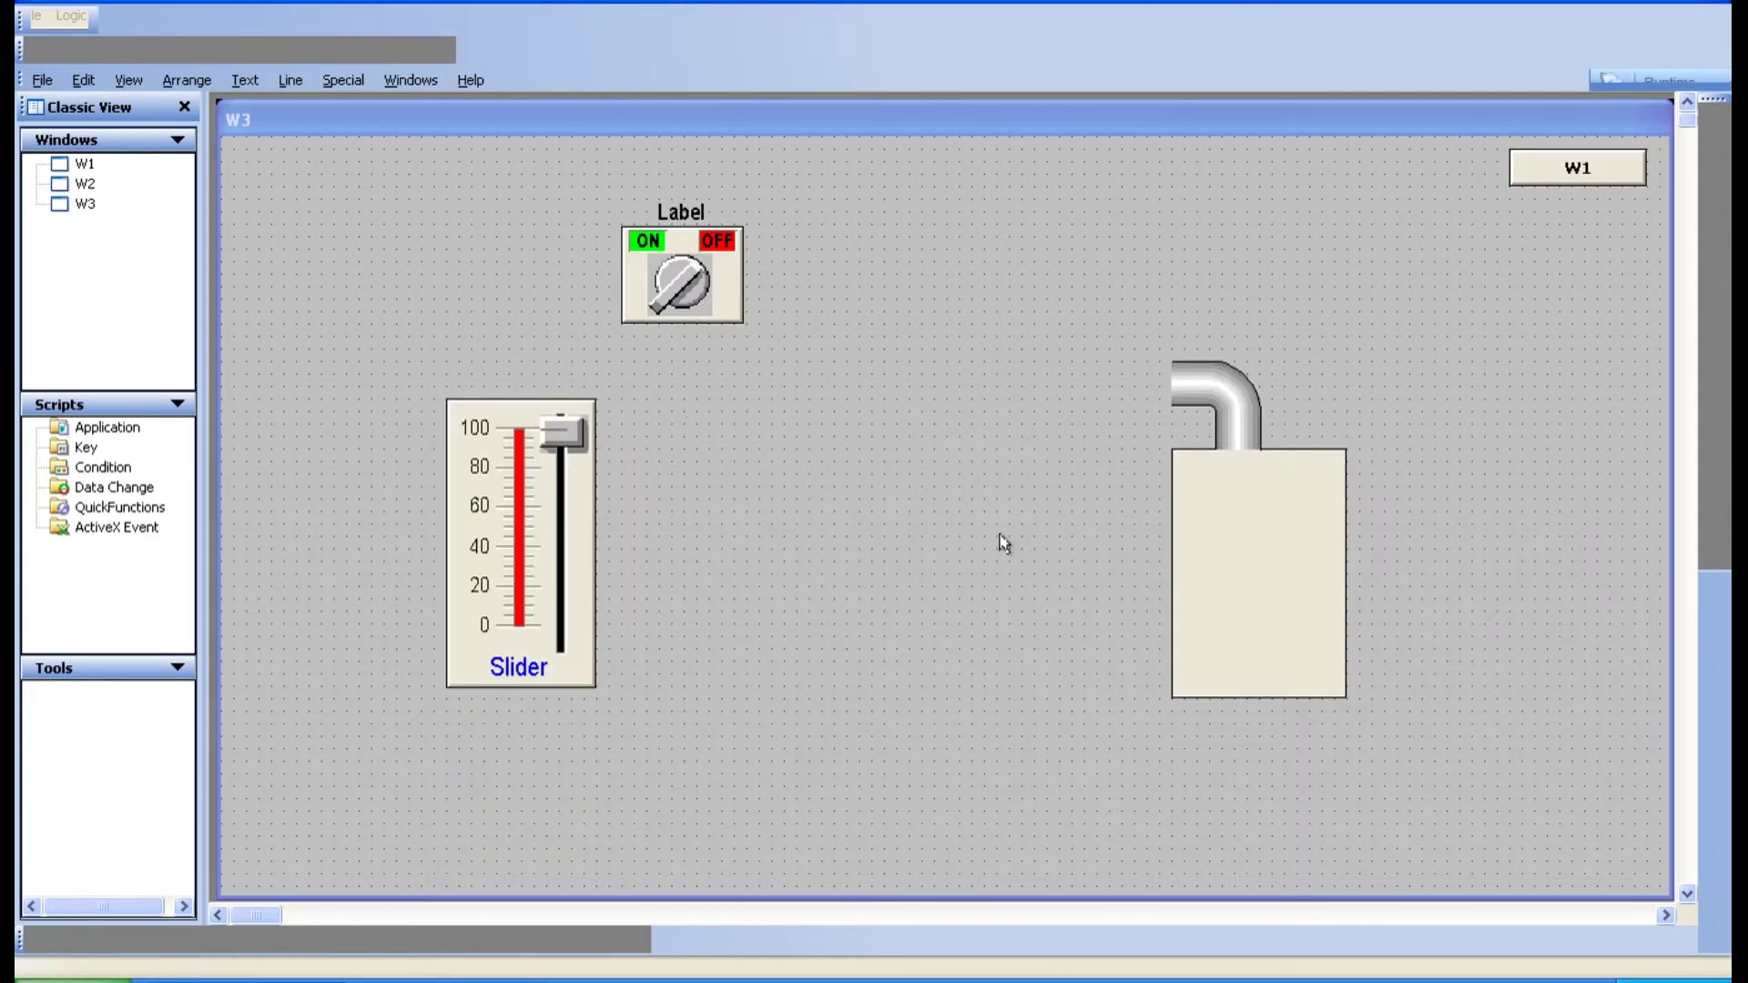
Step: Open the animation links of the rectangle below the pipe elbow
double_click(1277, 587)
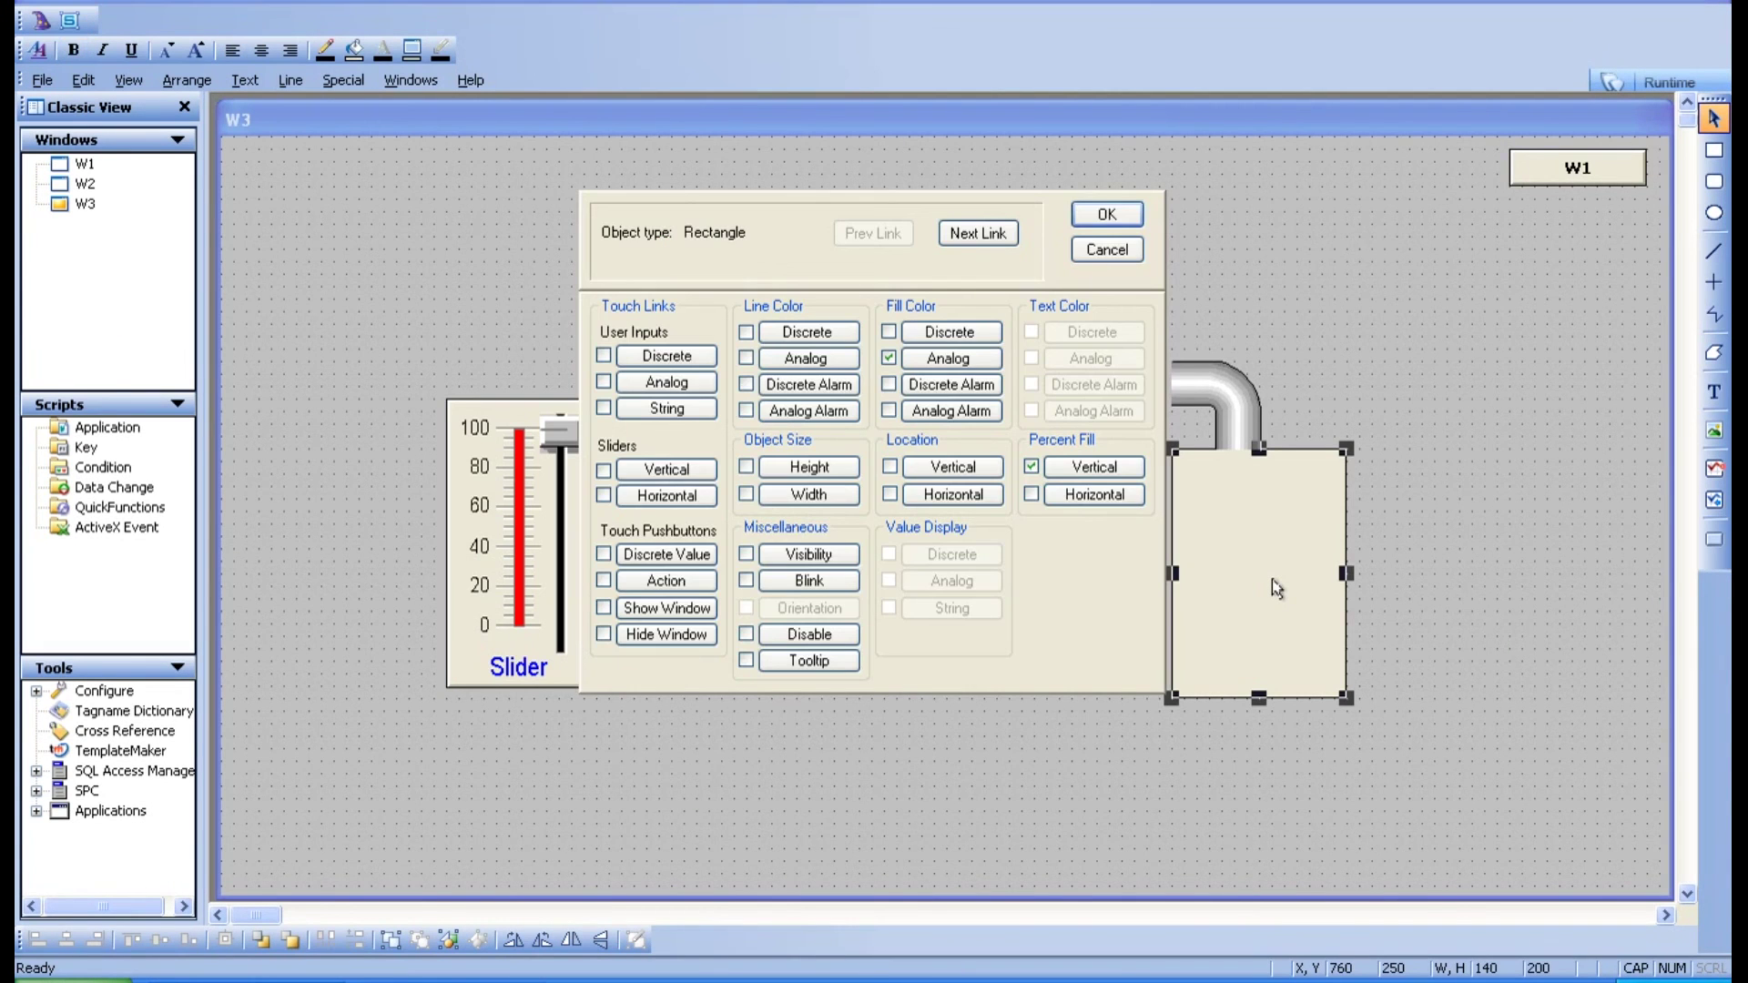